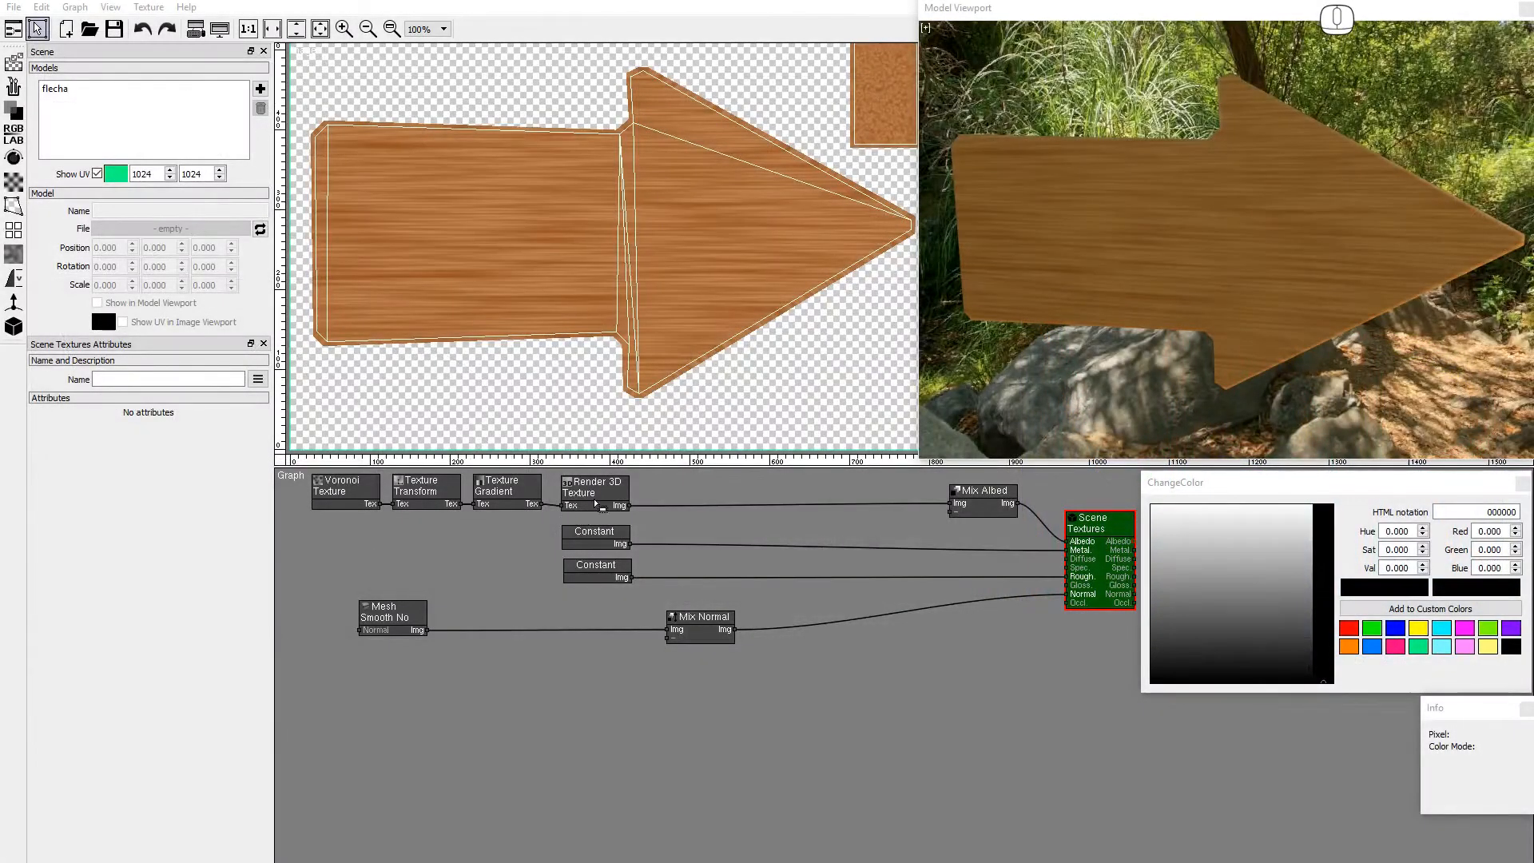
# - Preview the Mesh Smooth Normal node's normal map and orbit the sign to check shading
pyautogui.click(594, 491)
pyautogui.click(392, 616)
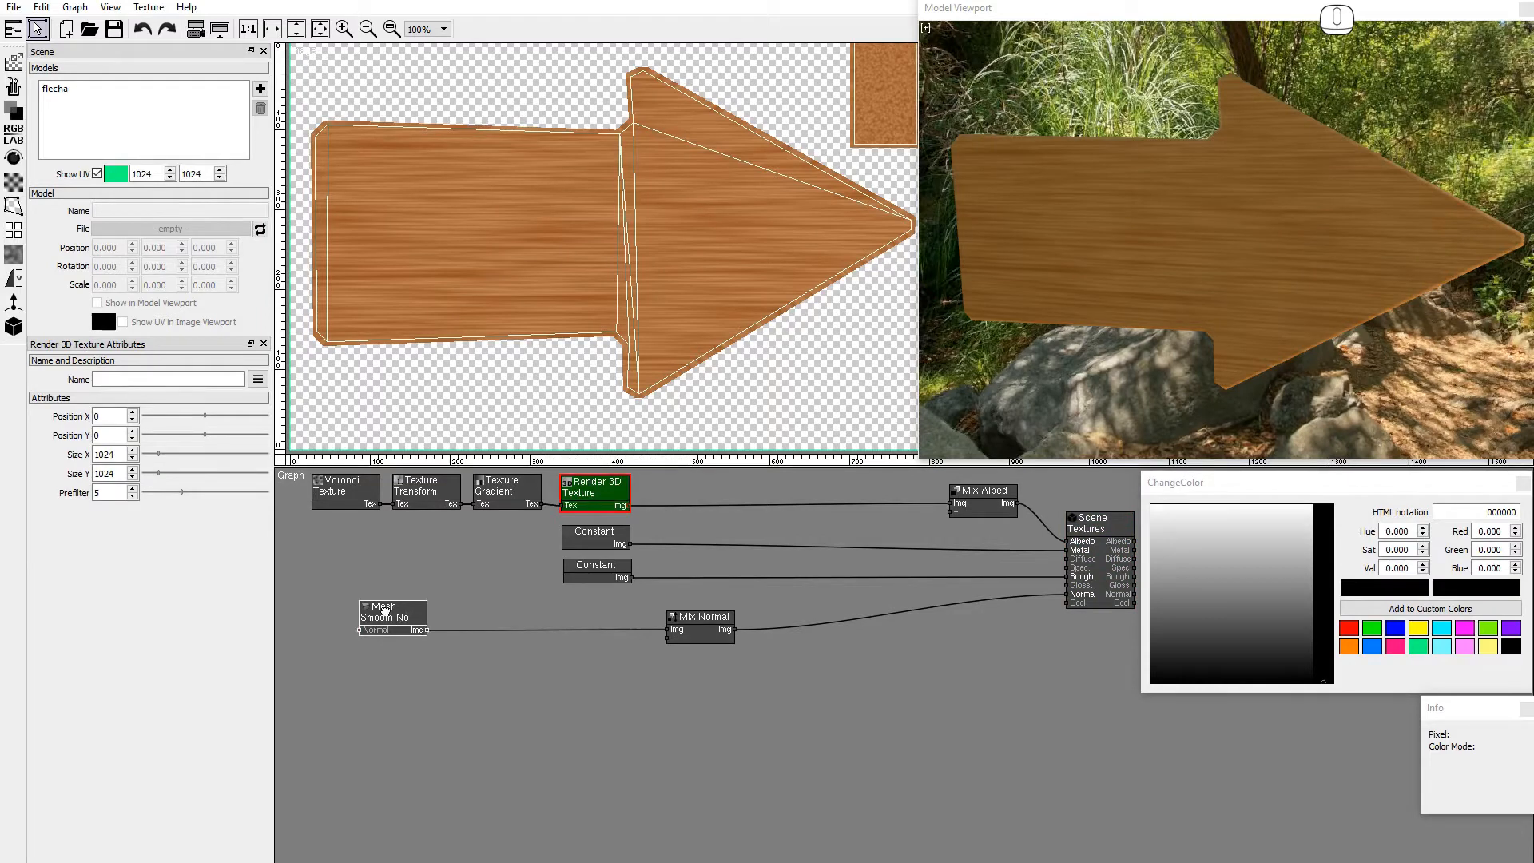
pyautogui.moveTo(1076, 182)
pyautogui.keyDown('alt'); pyautogui.mouseDown()
pyautogui.moveTo(1181, 262)
pyautogui.moveTo(1193, 239)
pyautogui.mouseUp(); pyautogui.keyUp('alt')
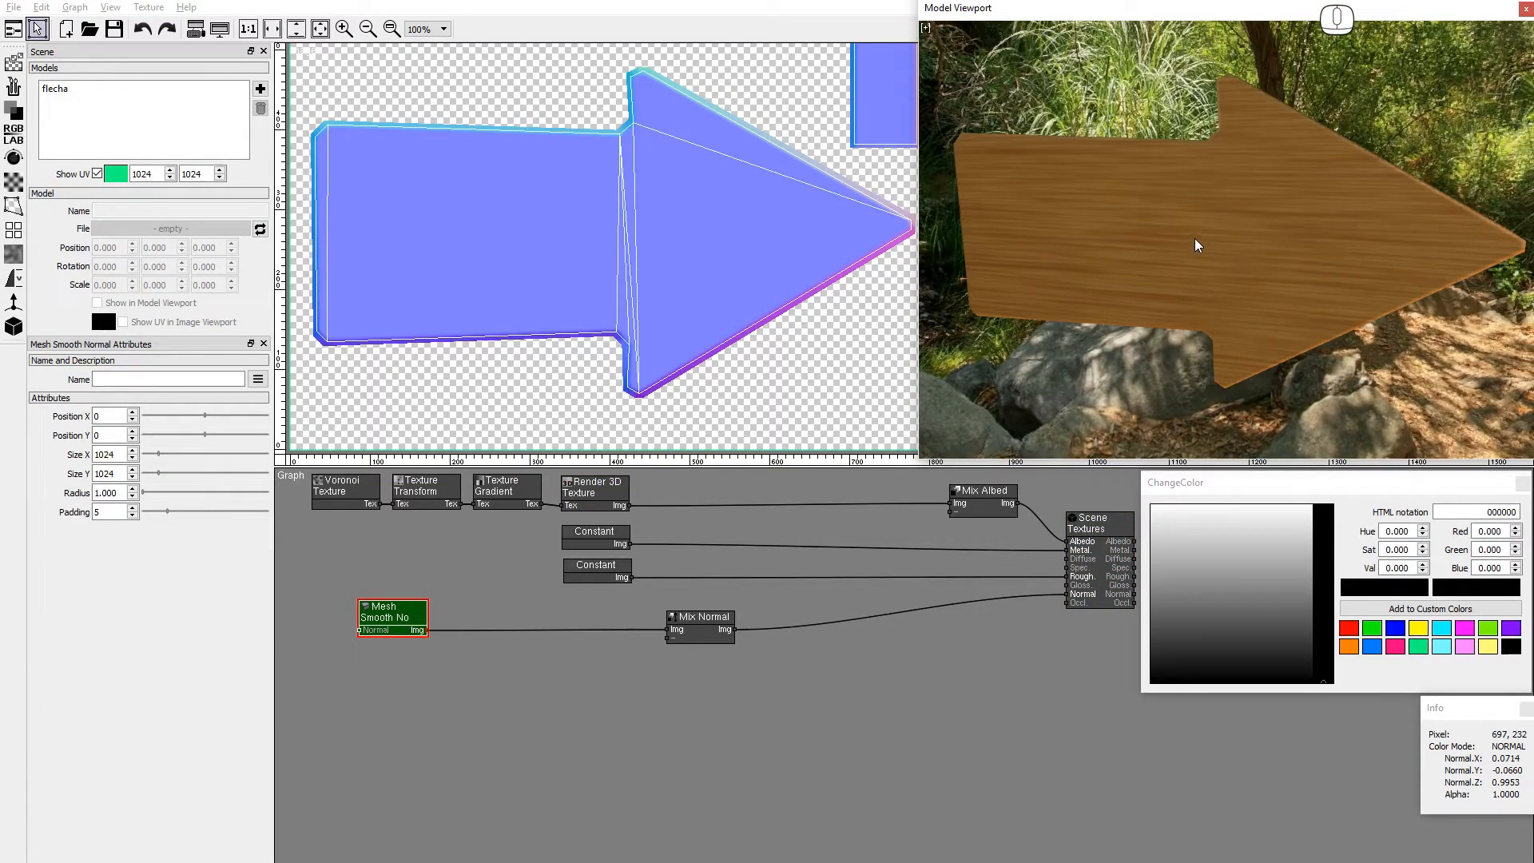
# - Add a Bezier Curves node and hand-draw the letters M, A and R across the arrow body
pyautogui.click(13, 88)
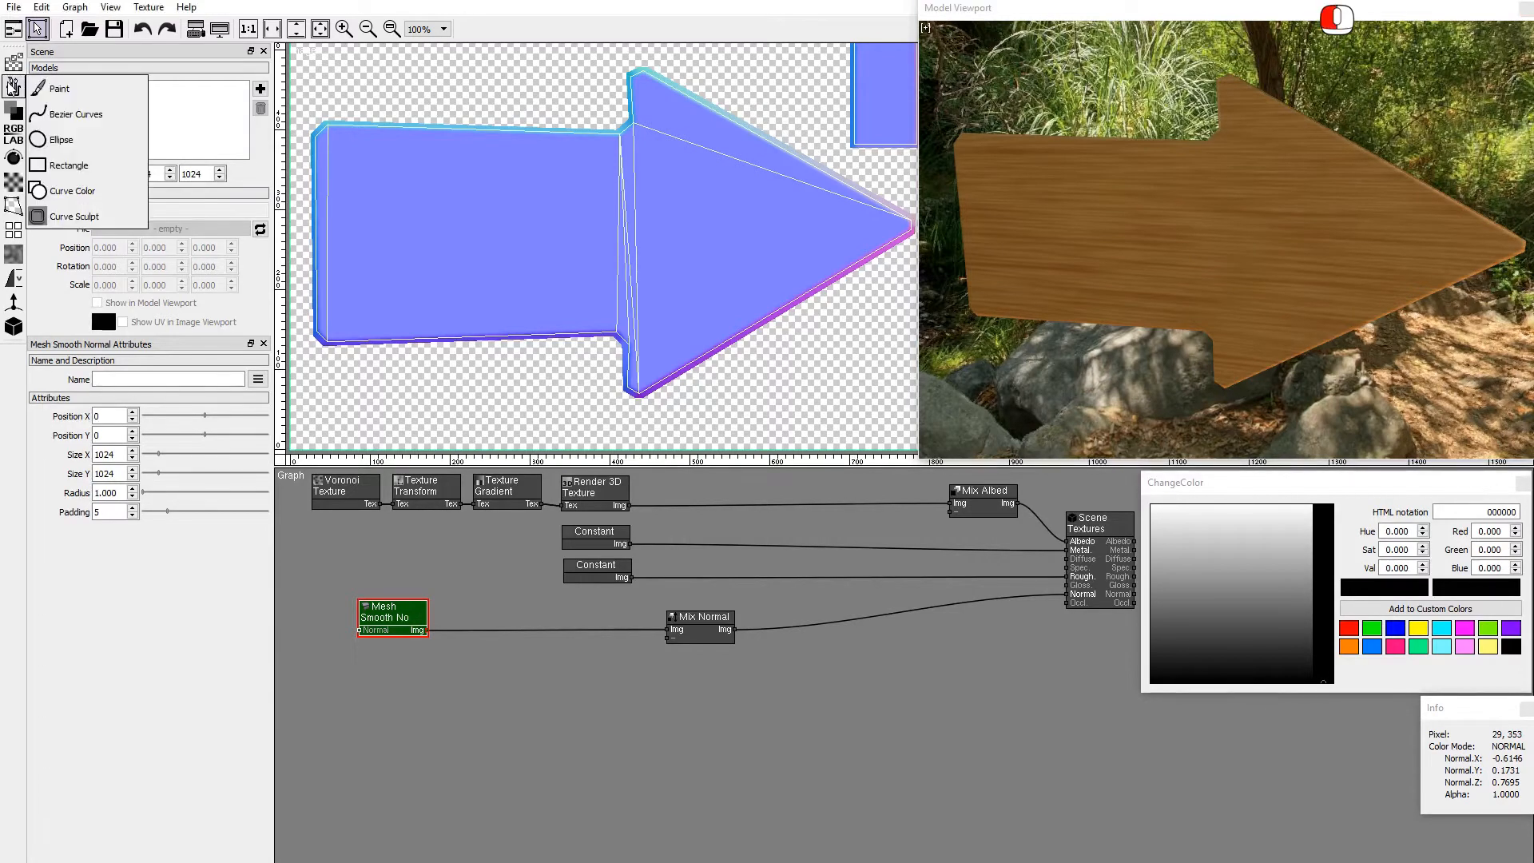
pyautogui.click(360, 649)
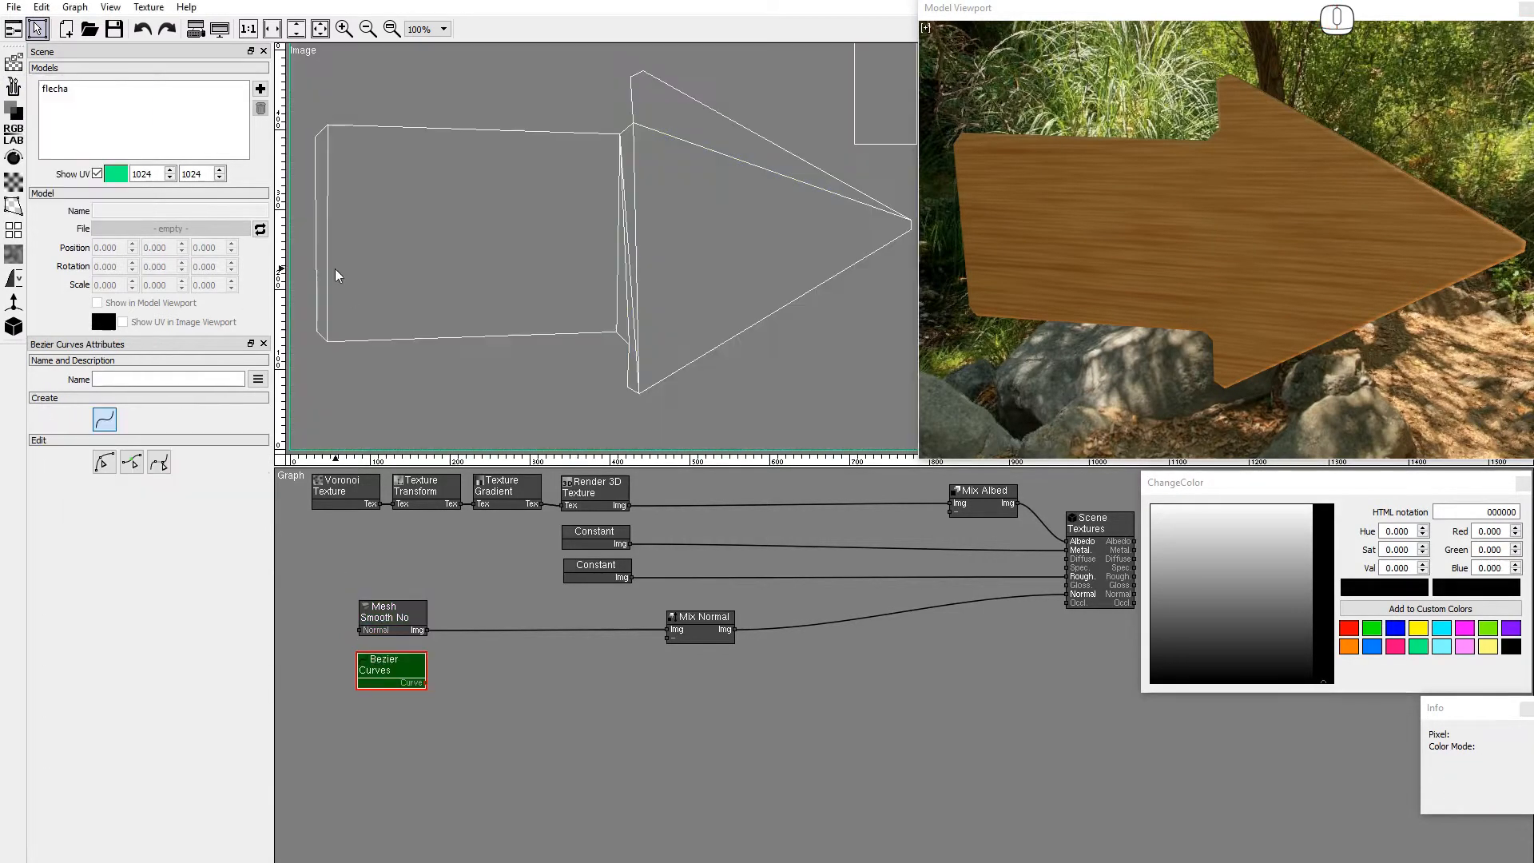
pyautogui.moveTo(371, 164); pyautogui.dragTo(370, 305)
pyautogui.moveTo(453, 163); pyautogui.dragTo(457, 287)
pyautogui.click(483, 301)
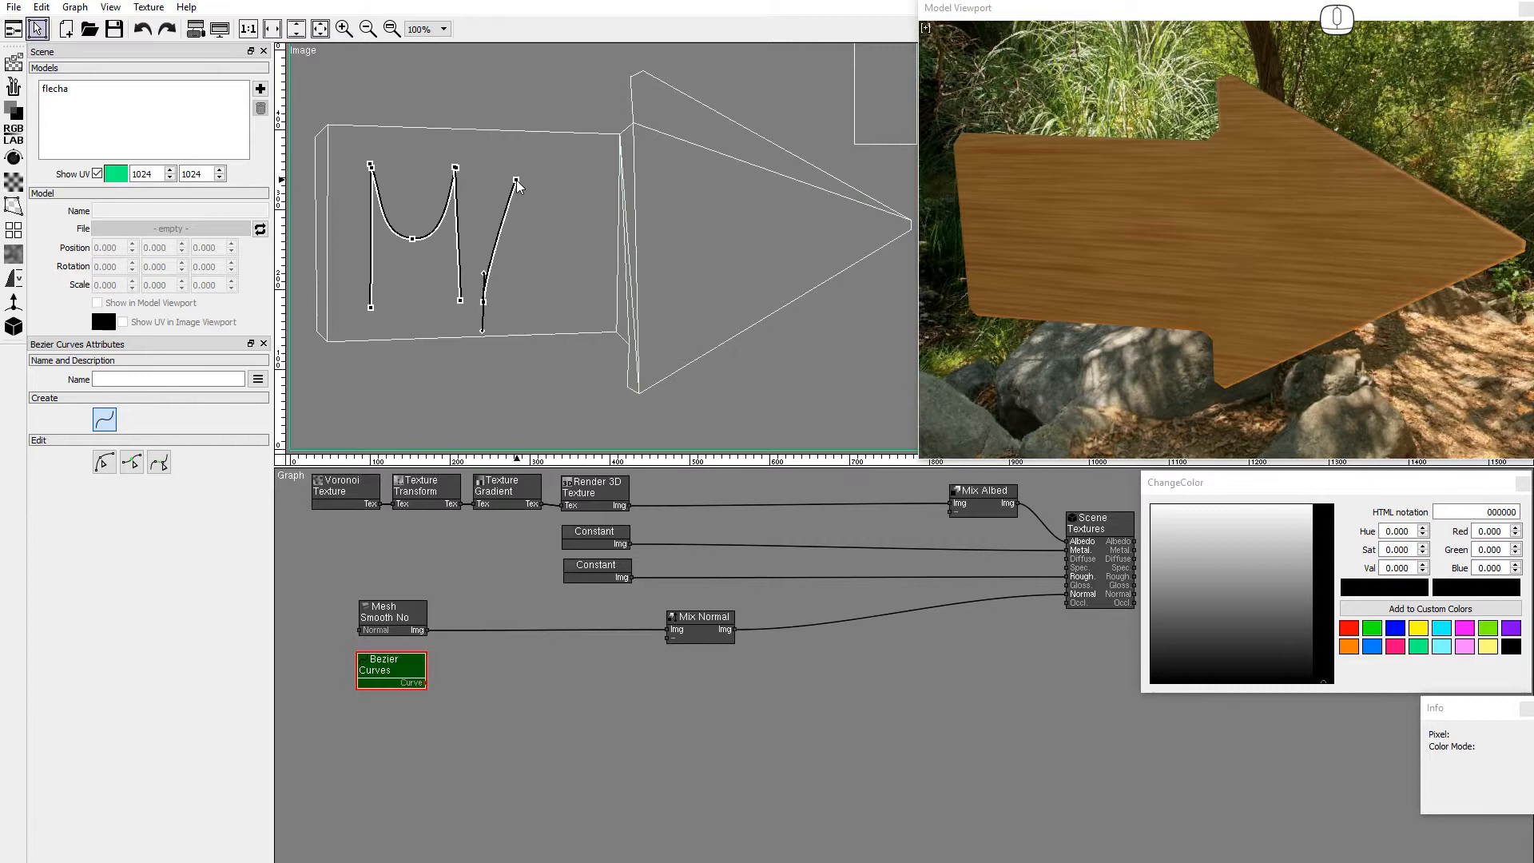
pyautogui.moveTo(521, 170); pyautogui.dragTo(563, 169)
pyautogui.click(565, 297)
pyautogui.moveTo(484, 244); pyautogui.dragTo(562, 251)
pyautogui.click(595, 173)
pyautogui.moveTo(594, 173)
pyautogui.mouseDown()
pyautogui.moveTo(678, 211)
pyautogui.moveTo(599, 243)
pyautogui.moveTo(677, 302)
pyautogui.mouseUp()
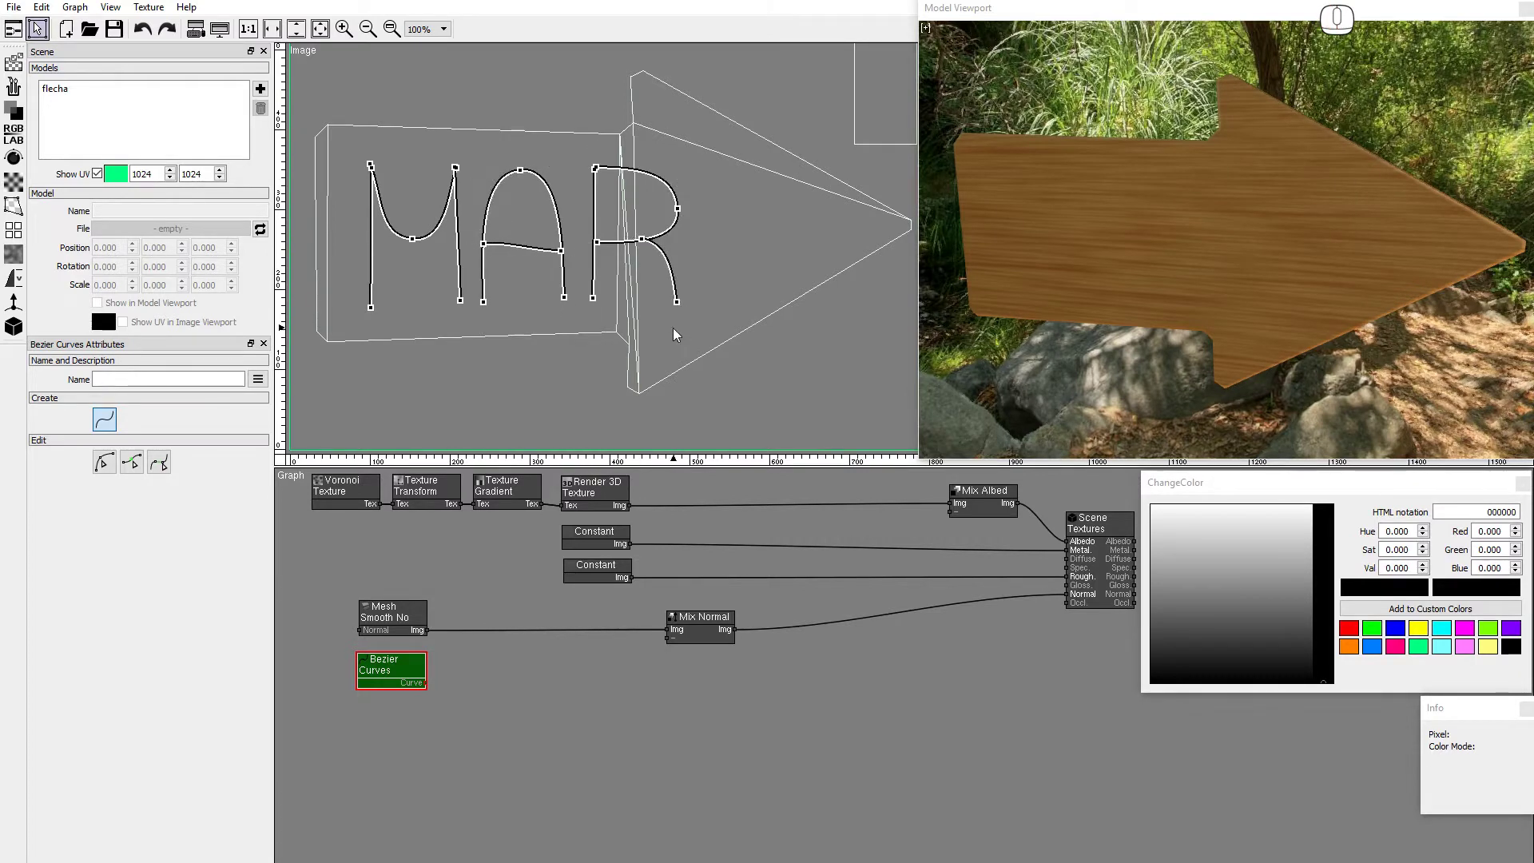
# - Add a Curve Sculpt node with Width 10, Height -10, Width Out 10 and a smooth outer profile
pyautogui.click(15, 87)
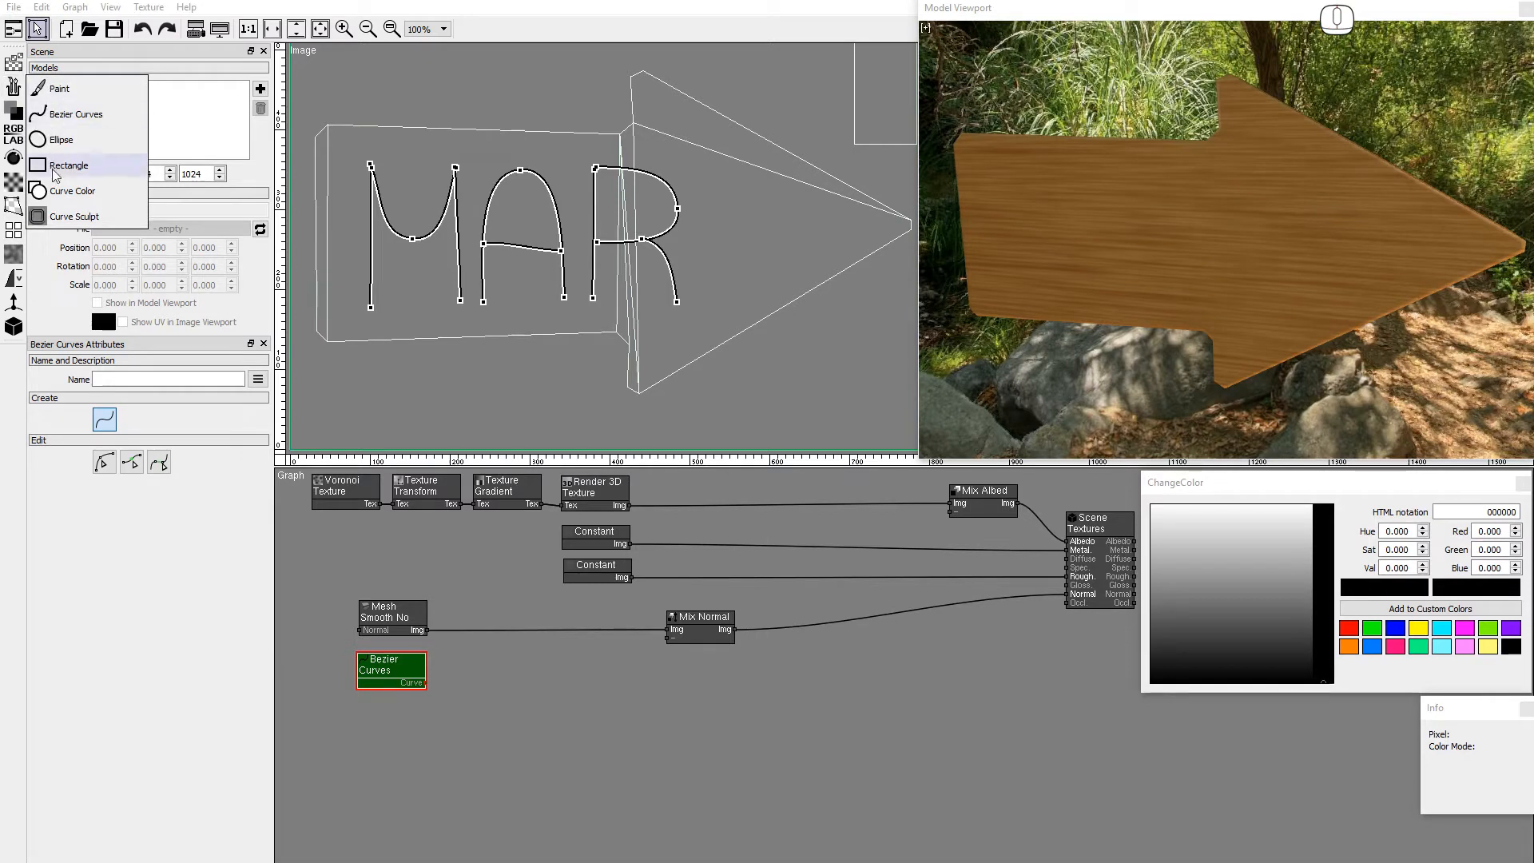
pyautogui.click(75, 216)
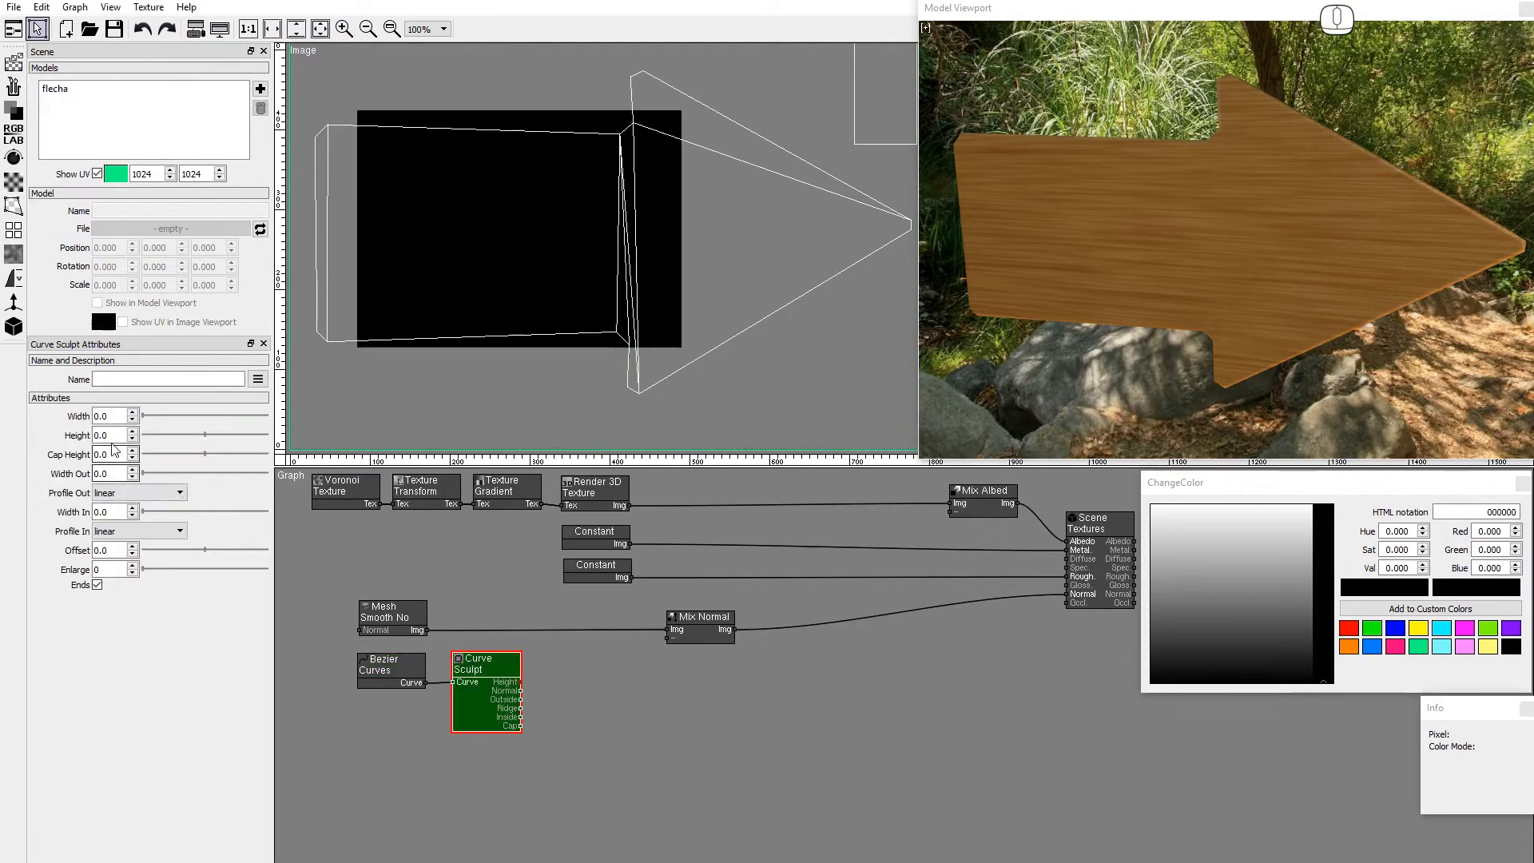
pyautogui.doubleClick(114, 414)
pyautogui.write('10')
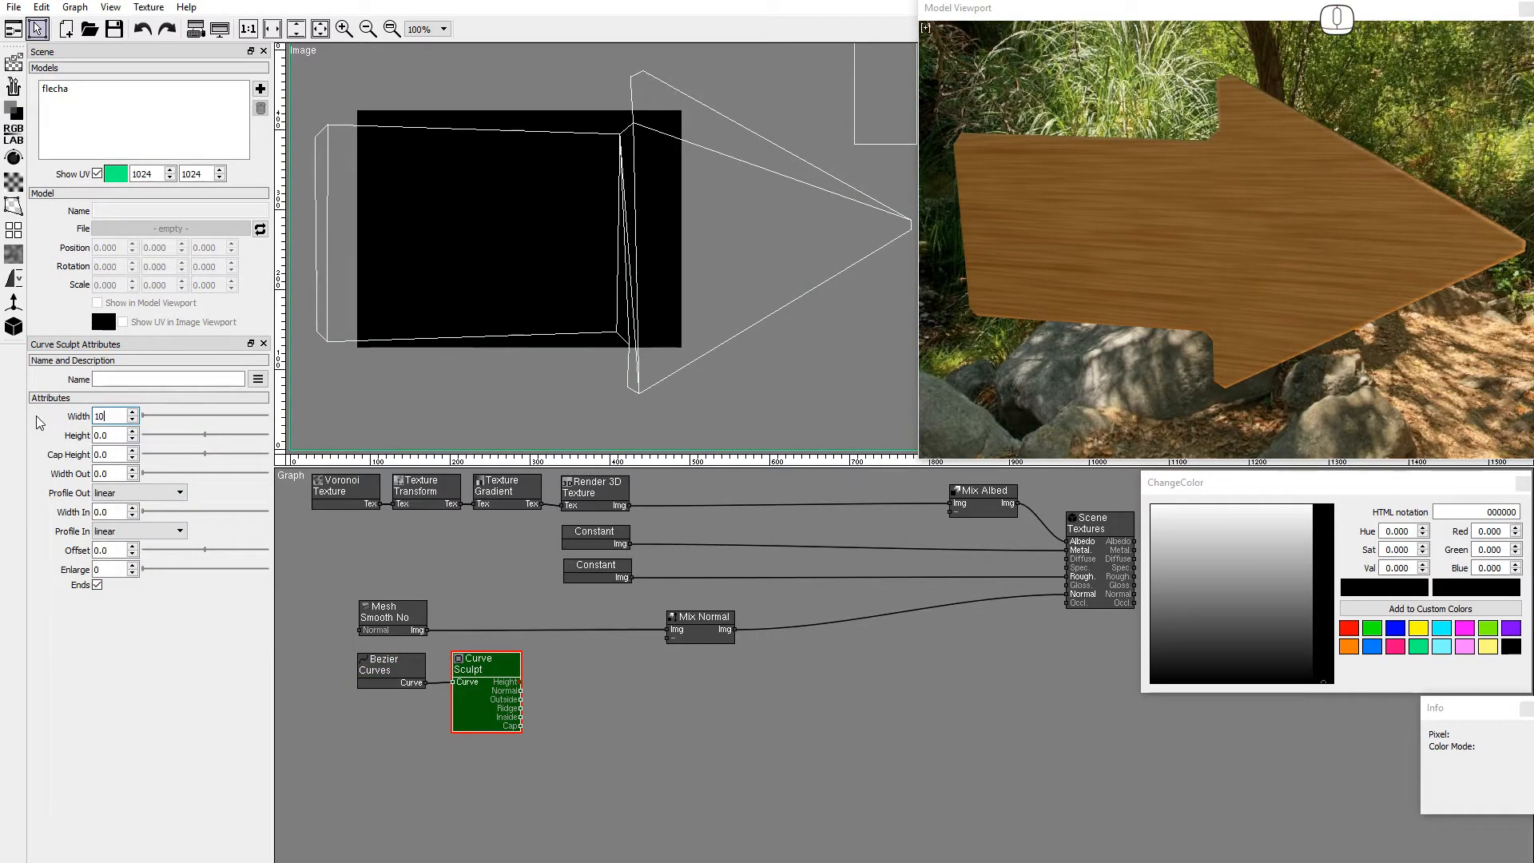
pyautogui.press('Tab')
pyautogui.write('10')
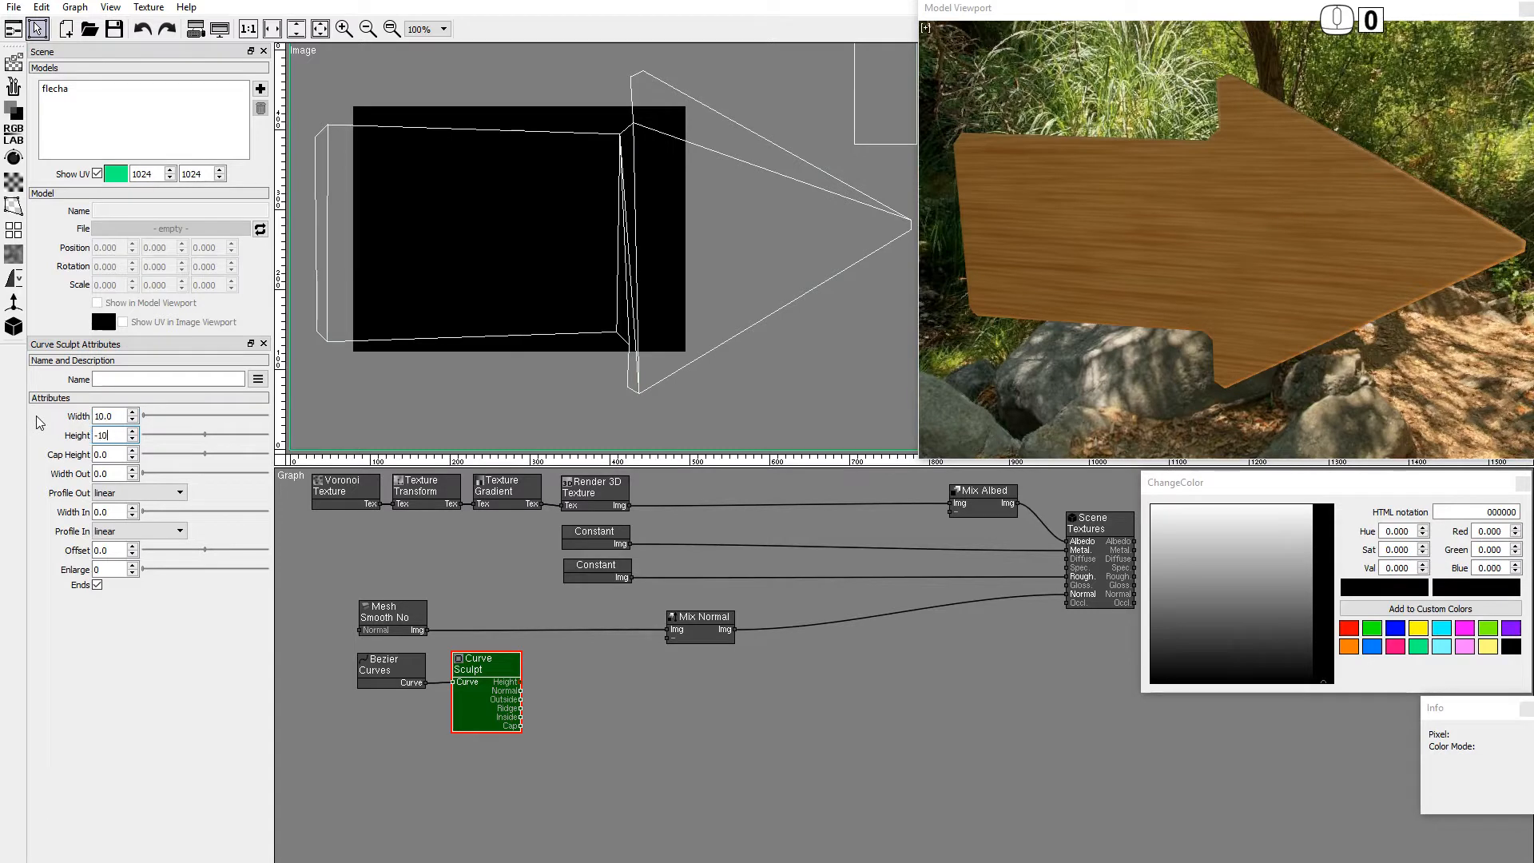
pyautogui.press('Tab')
pyautogui.press('Tab')
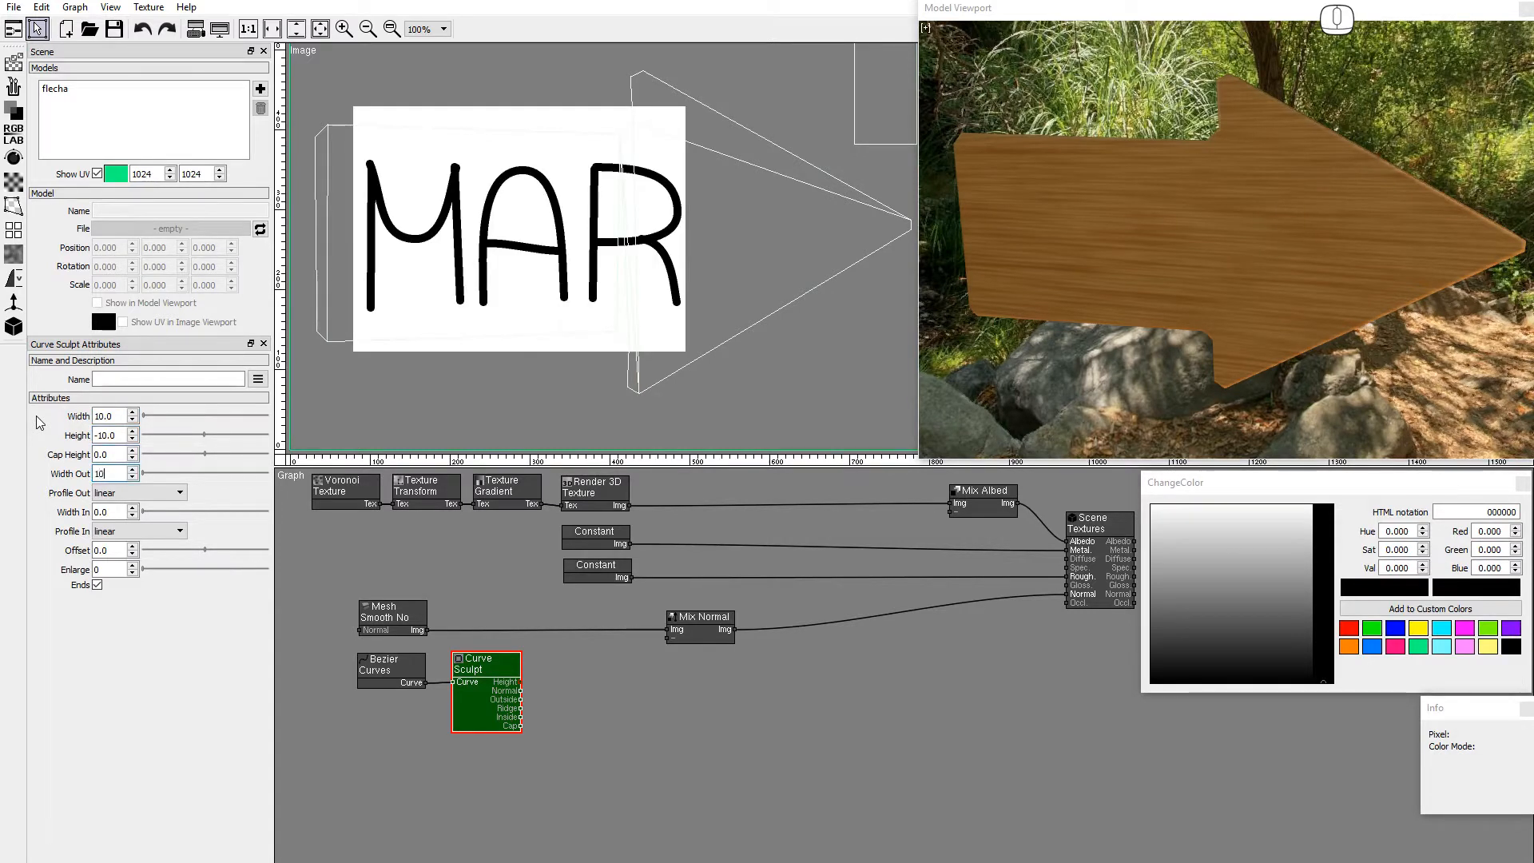
pyautogui.write('10')
pyautogui.press('Tab')
pyautogui.click(124, 494)
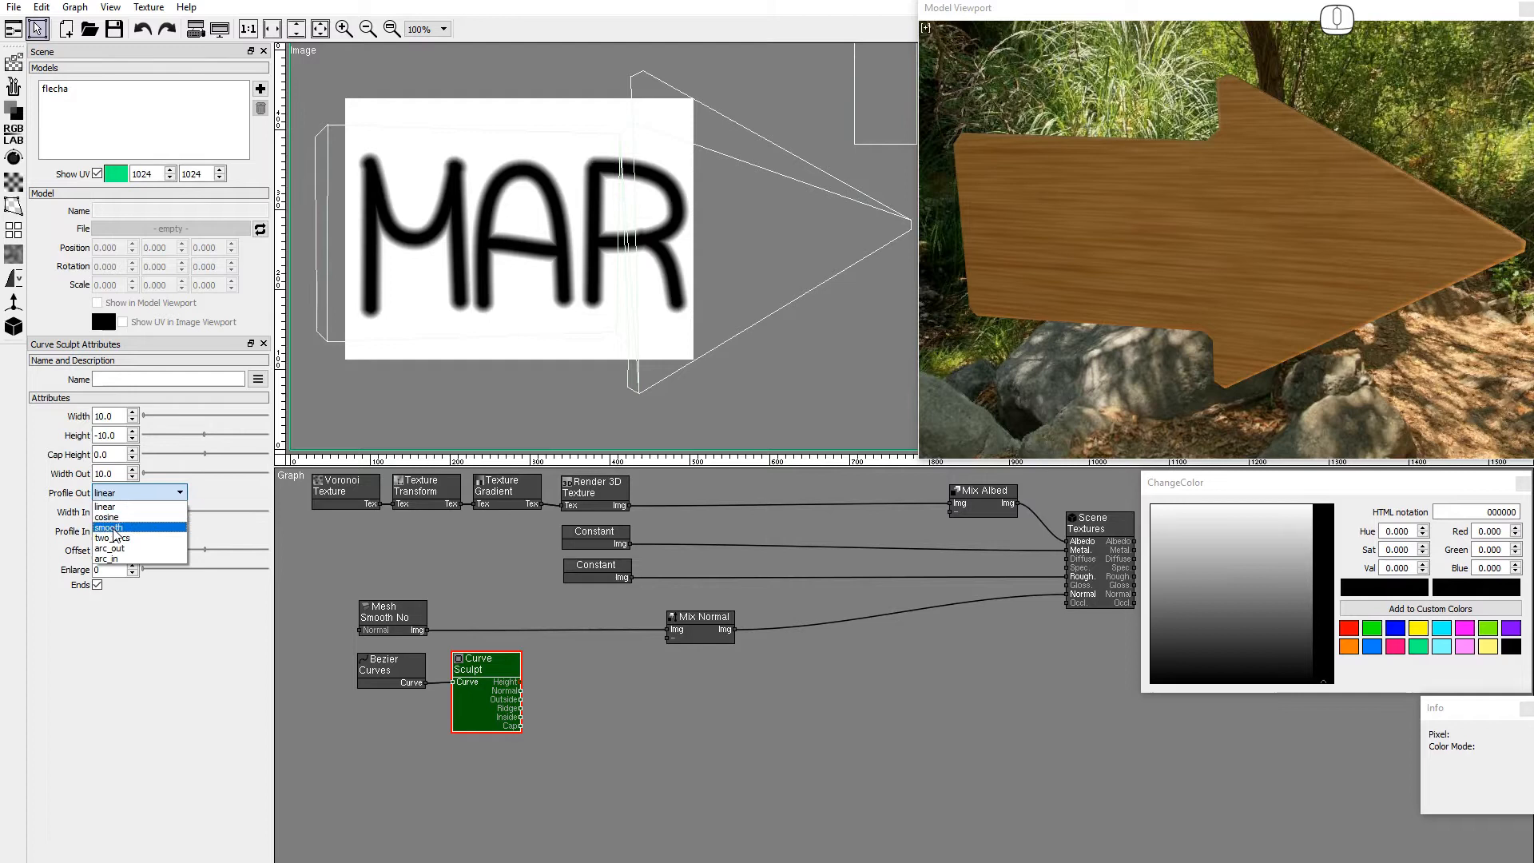
pyautogui.click(112, 528)
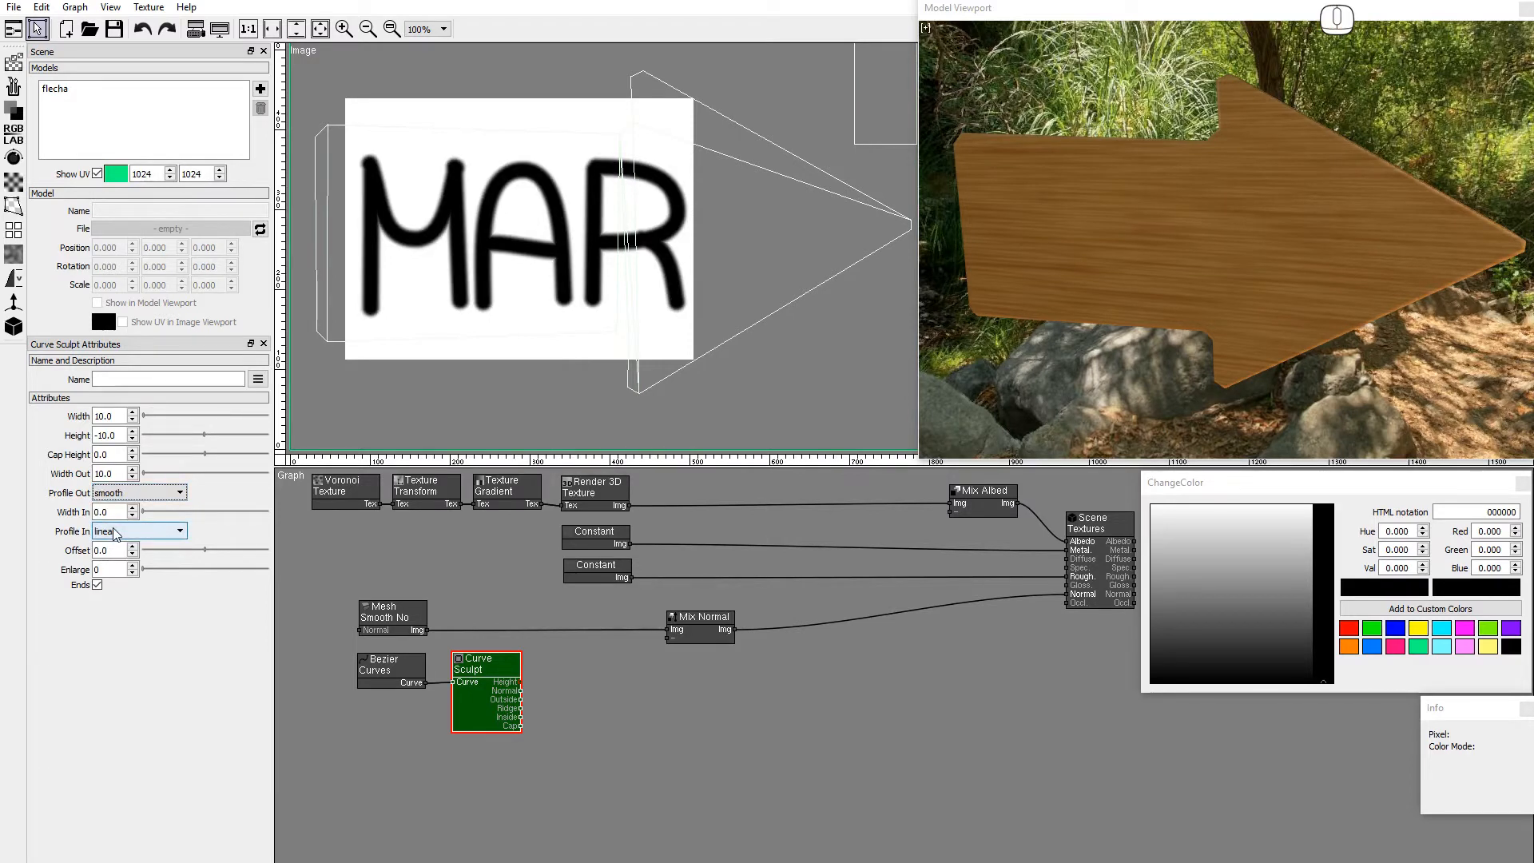
# - Preview the sculpt's normal, outline, filled-letters and caps outputs in turn
pyautogui.click(527, 692)
pyautogui.click(528, 702)
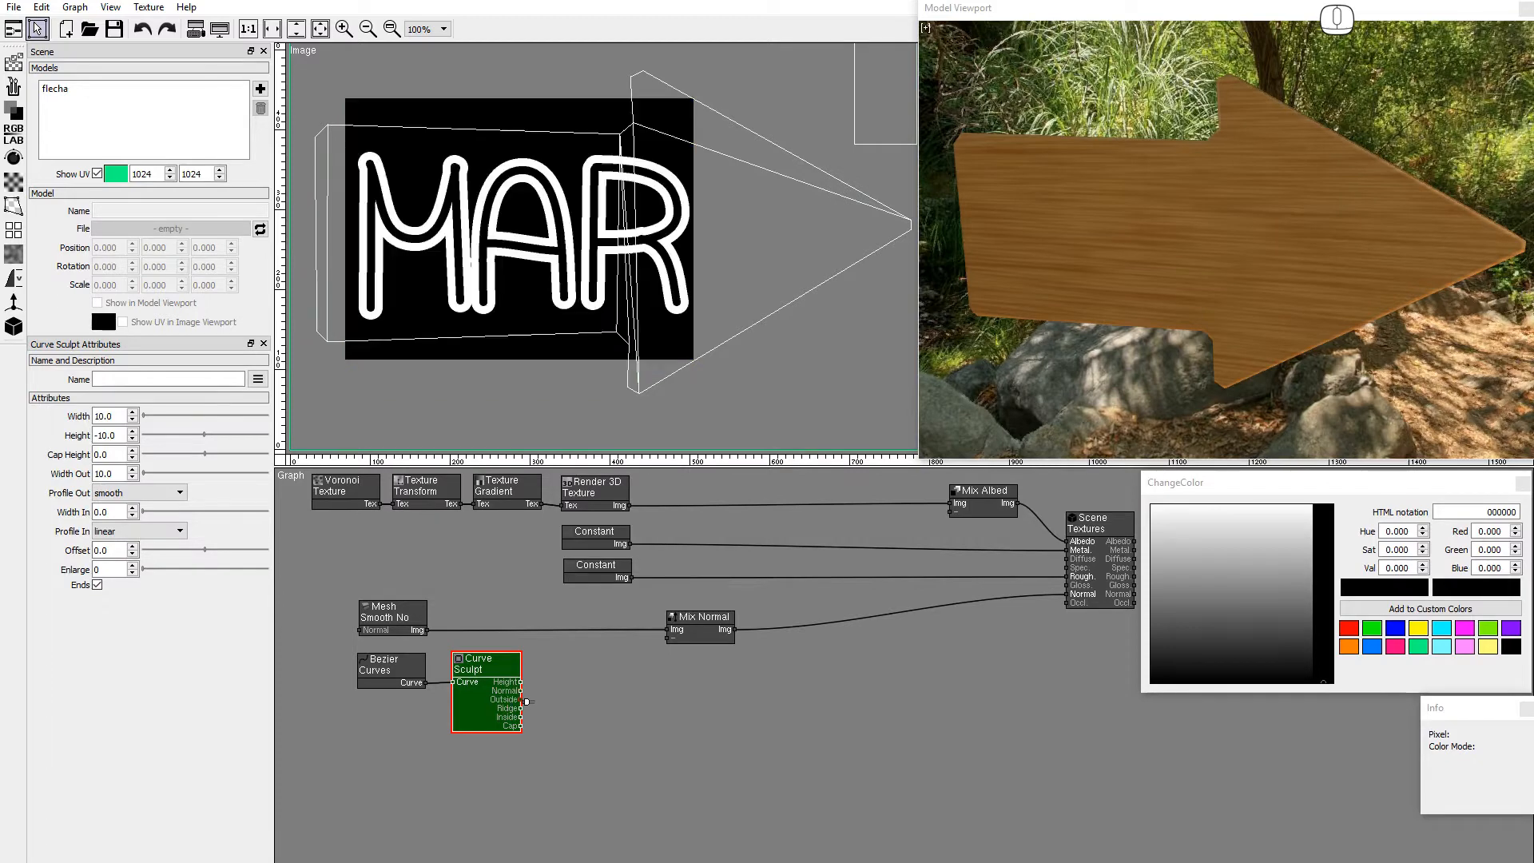
pyautogui.click(525, 718)
pyautogui.click(529, 726)
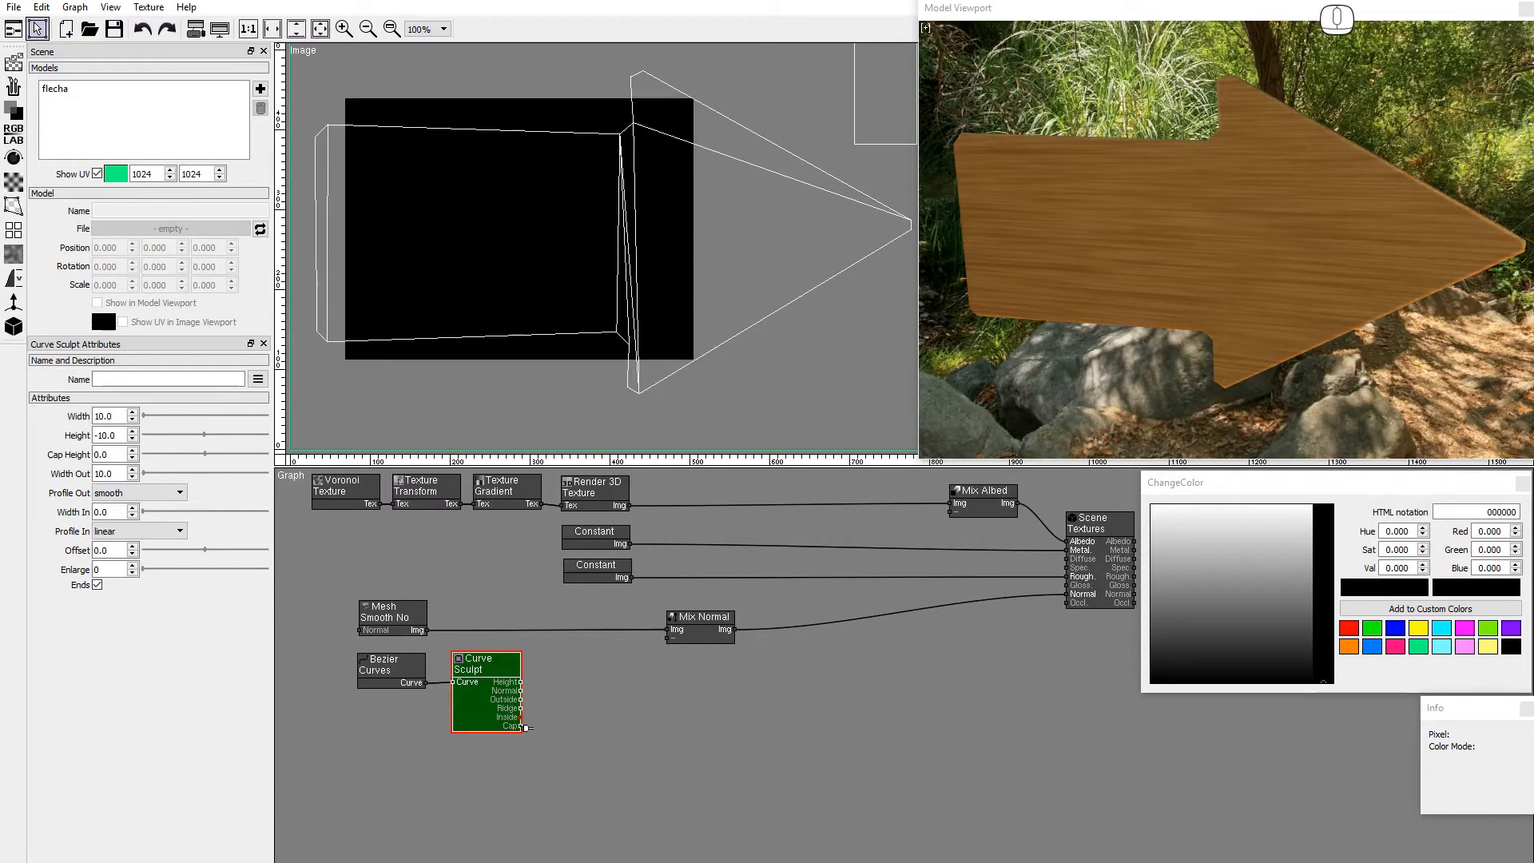
# - Feed the Curve Sculpt normal output into Mix Normal's second input and view the carving
pyautogui.click(528, 682)
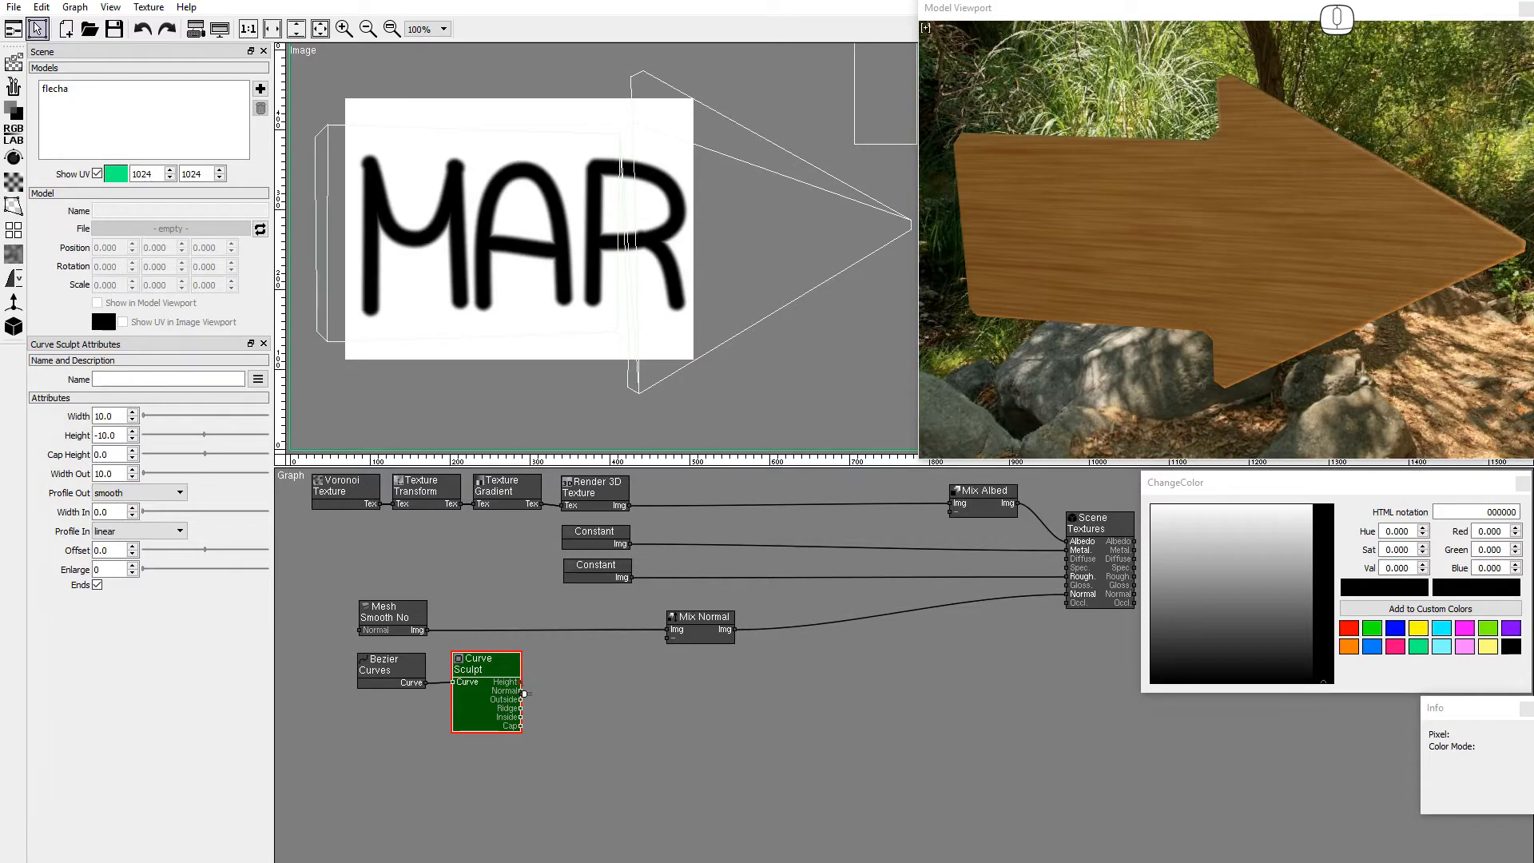
pyautogui.moveTo(520, 691); pyautogui.dragTo(667, 640)
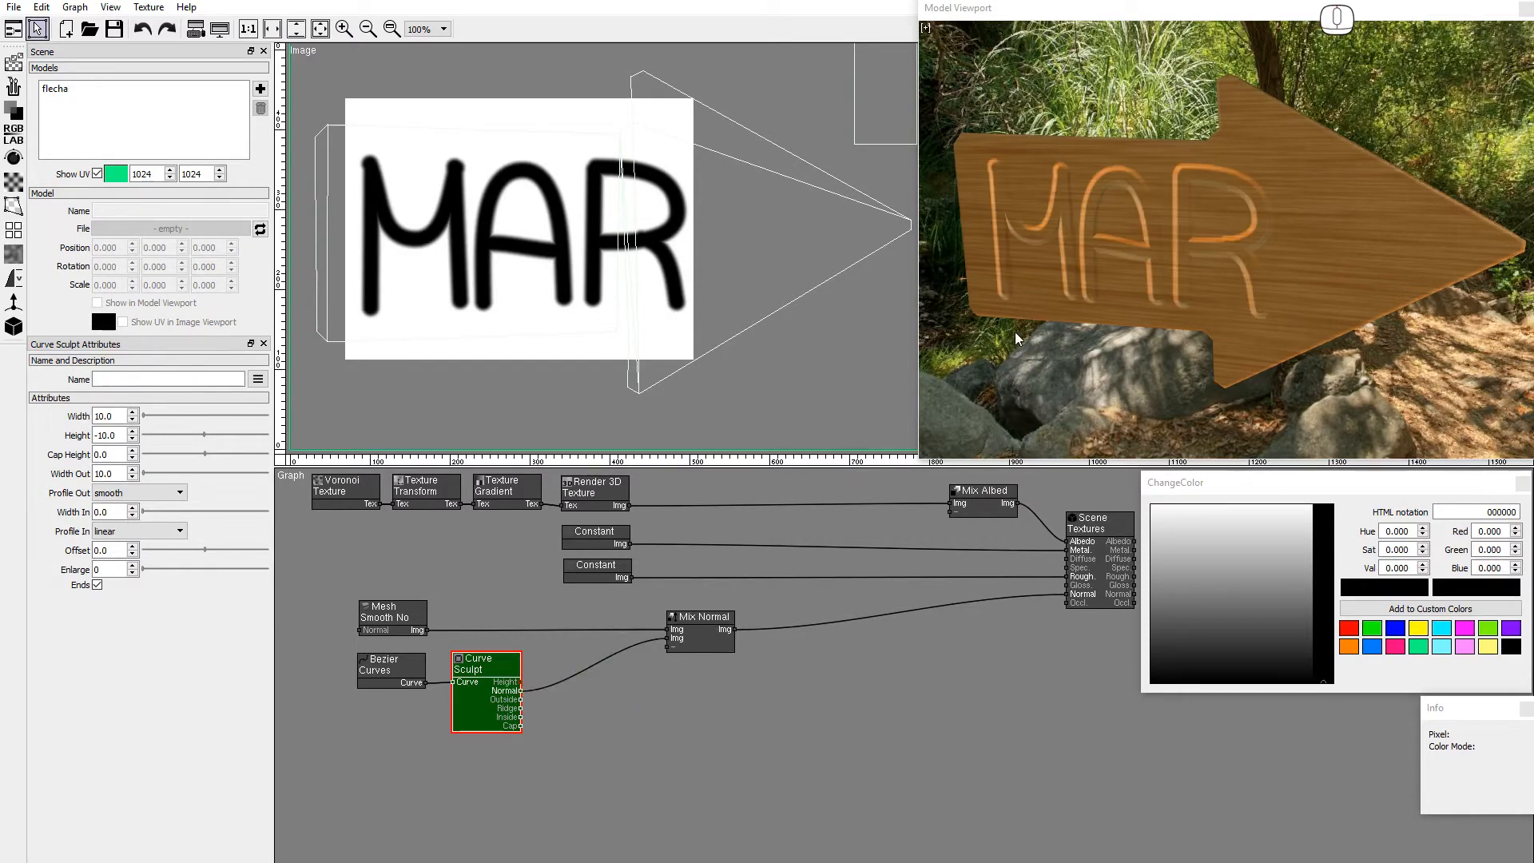
pyautogui.moveTo(1015, 339); pyautogui.dragTo(1079, 311)
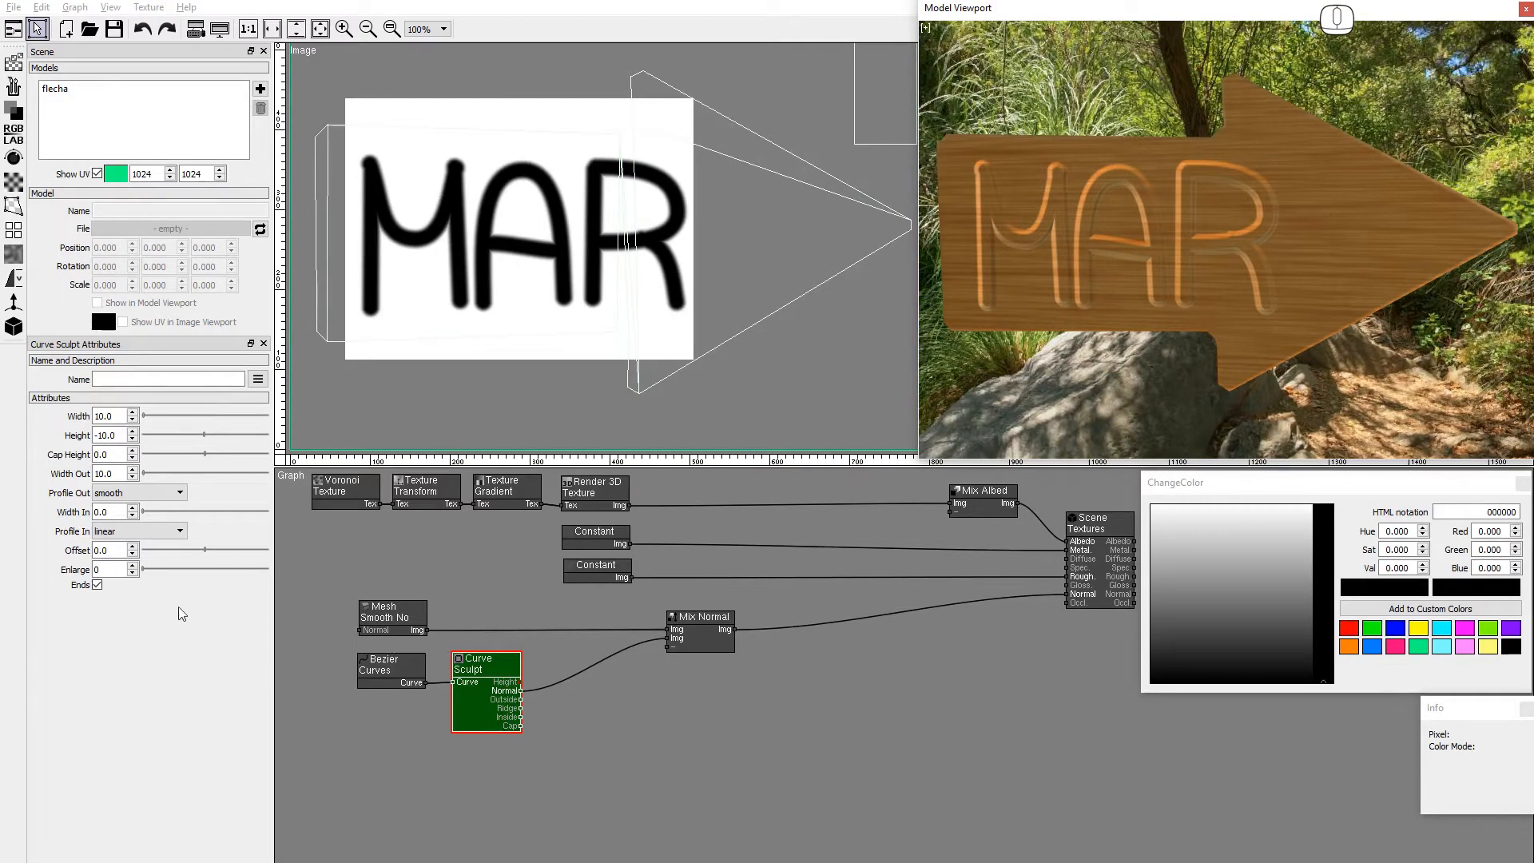
# - Set the sculpt's Width In to 10, toggling Ends off and back on around the edit
pyautogui.click(98, 585)
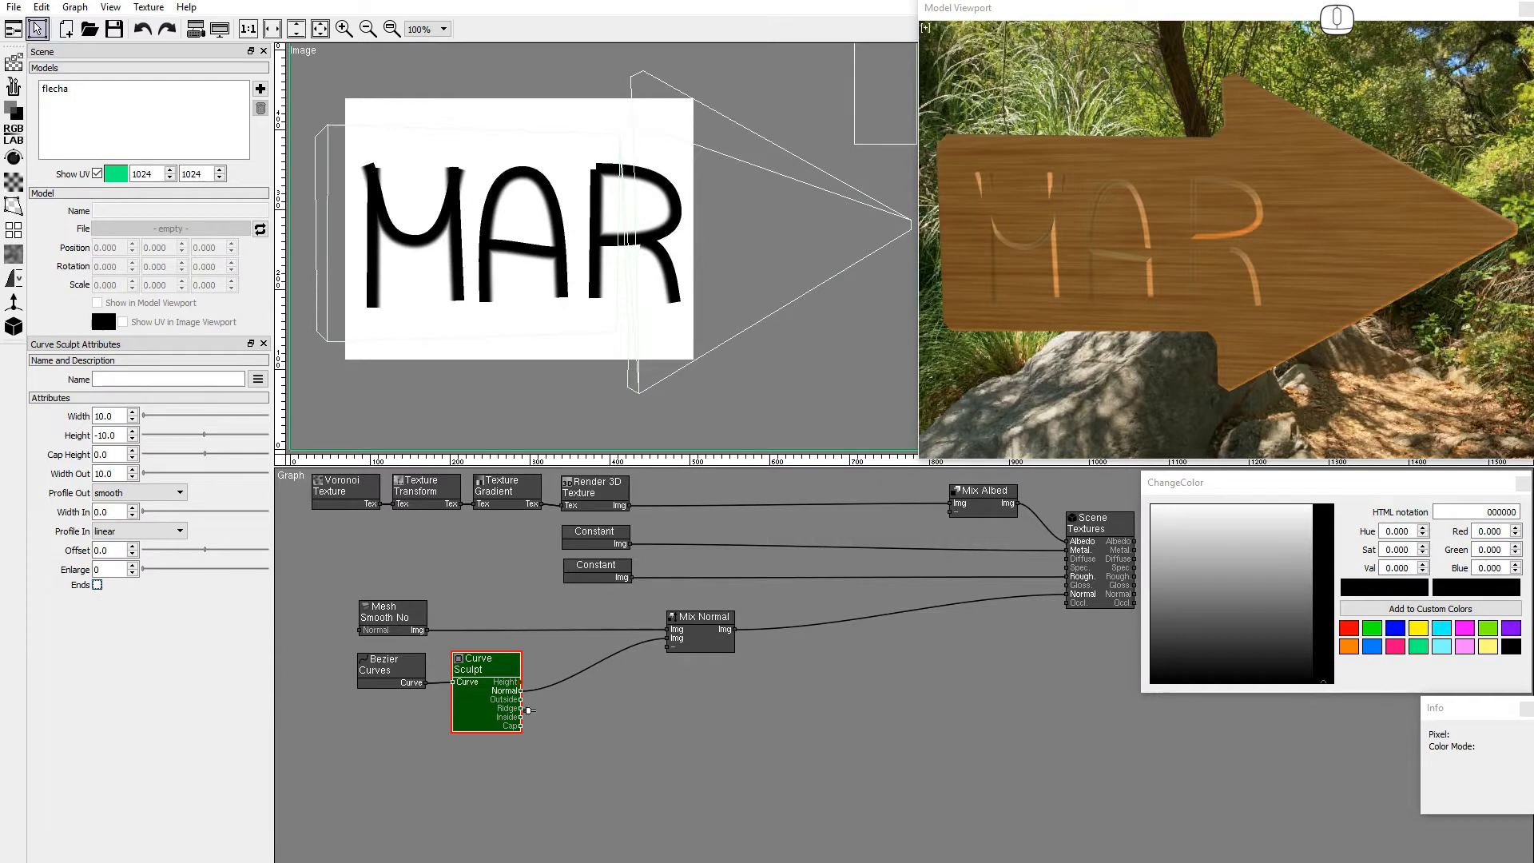
pyautogui.doubleClick(102, 512)
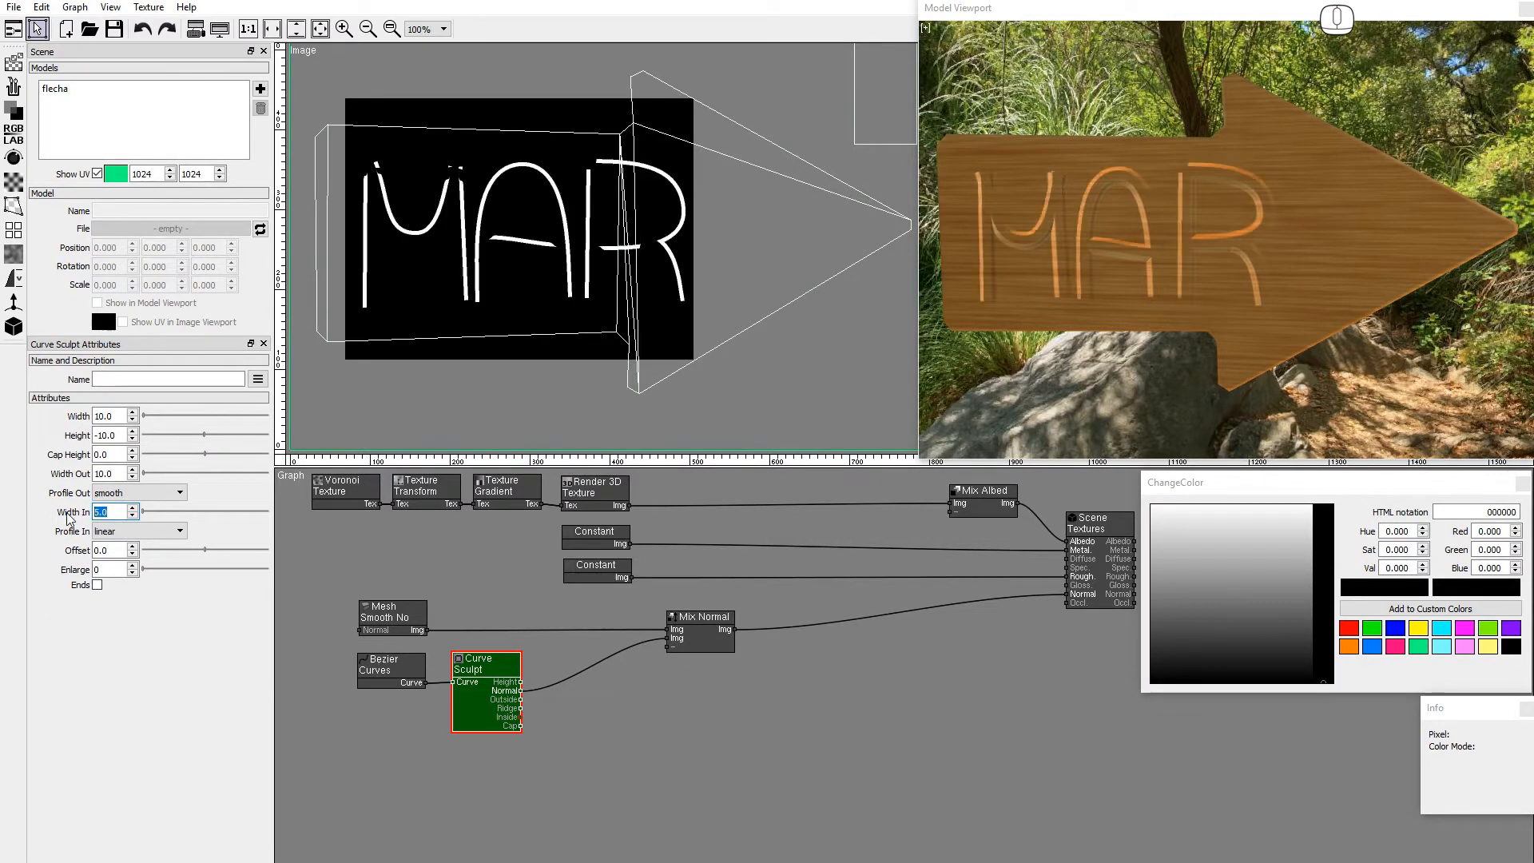
pyautogui.write('10')
pyautogui.press('Return')
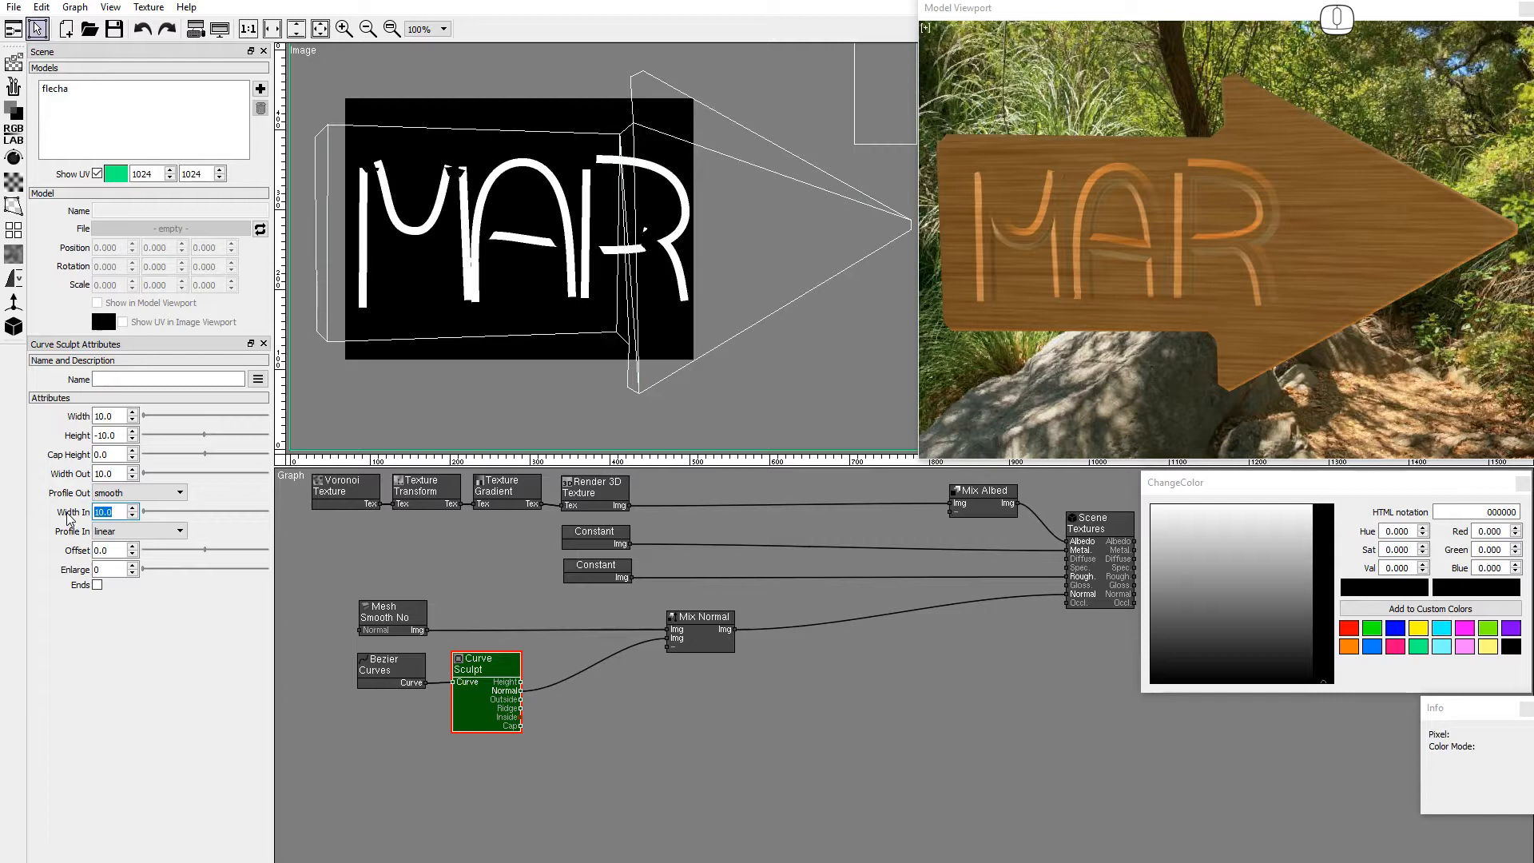
pyautogui.click(97, 585)
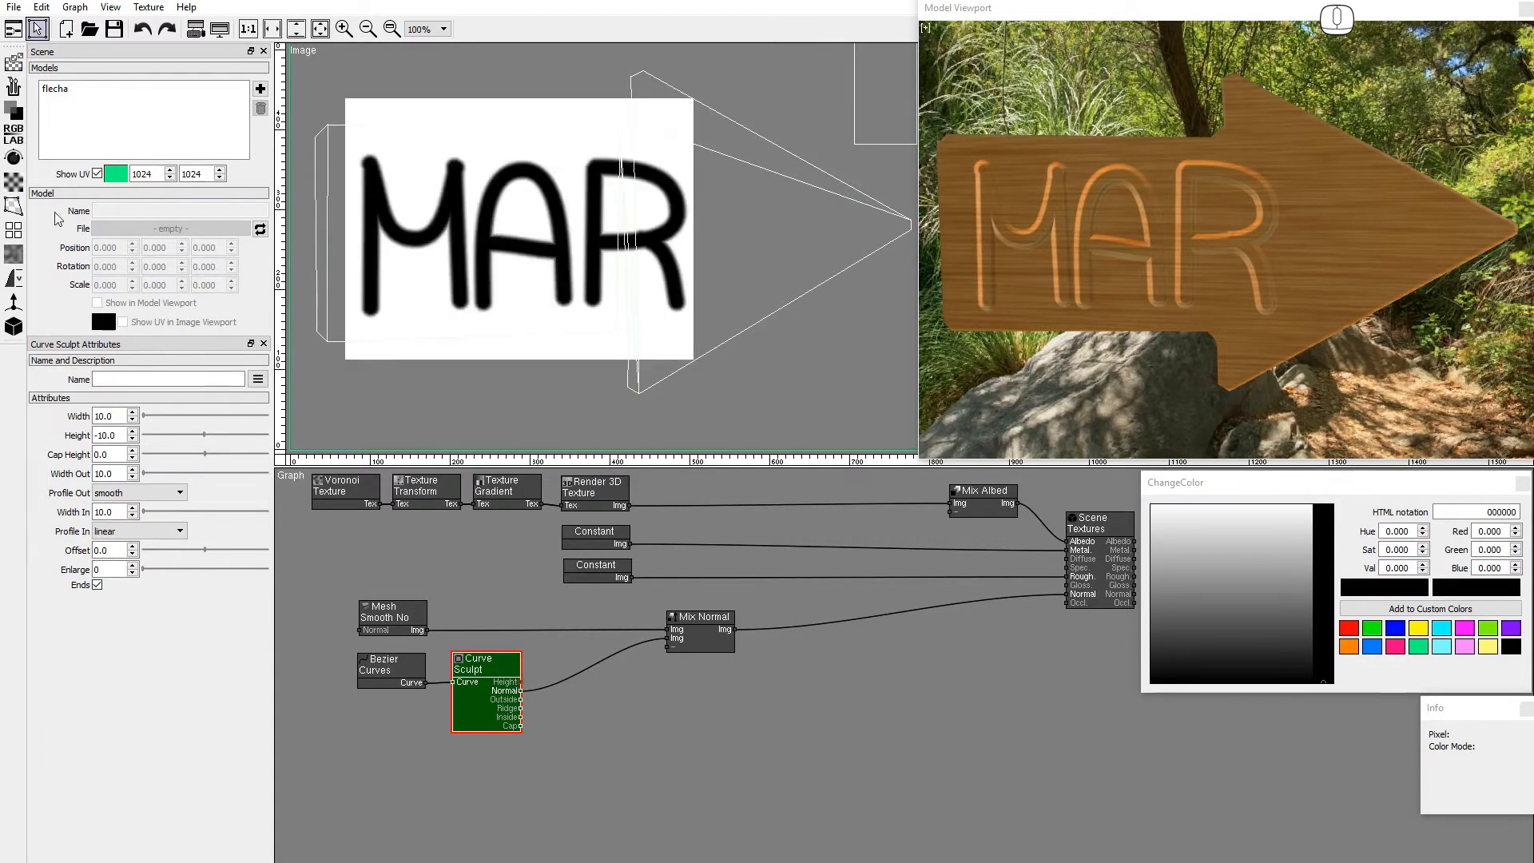
# - Add a second Bezier Curves node and click a closed outline around the arrow sign's corners
pyautogui.click(13, 88)
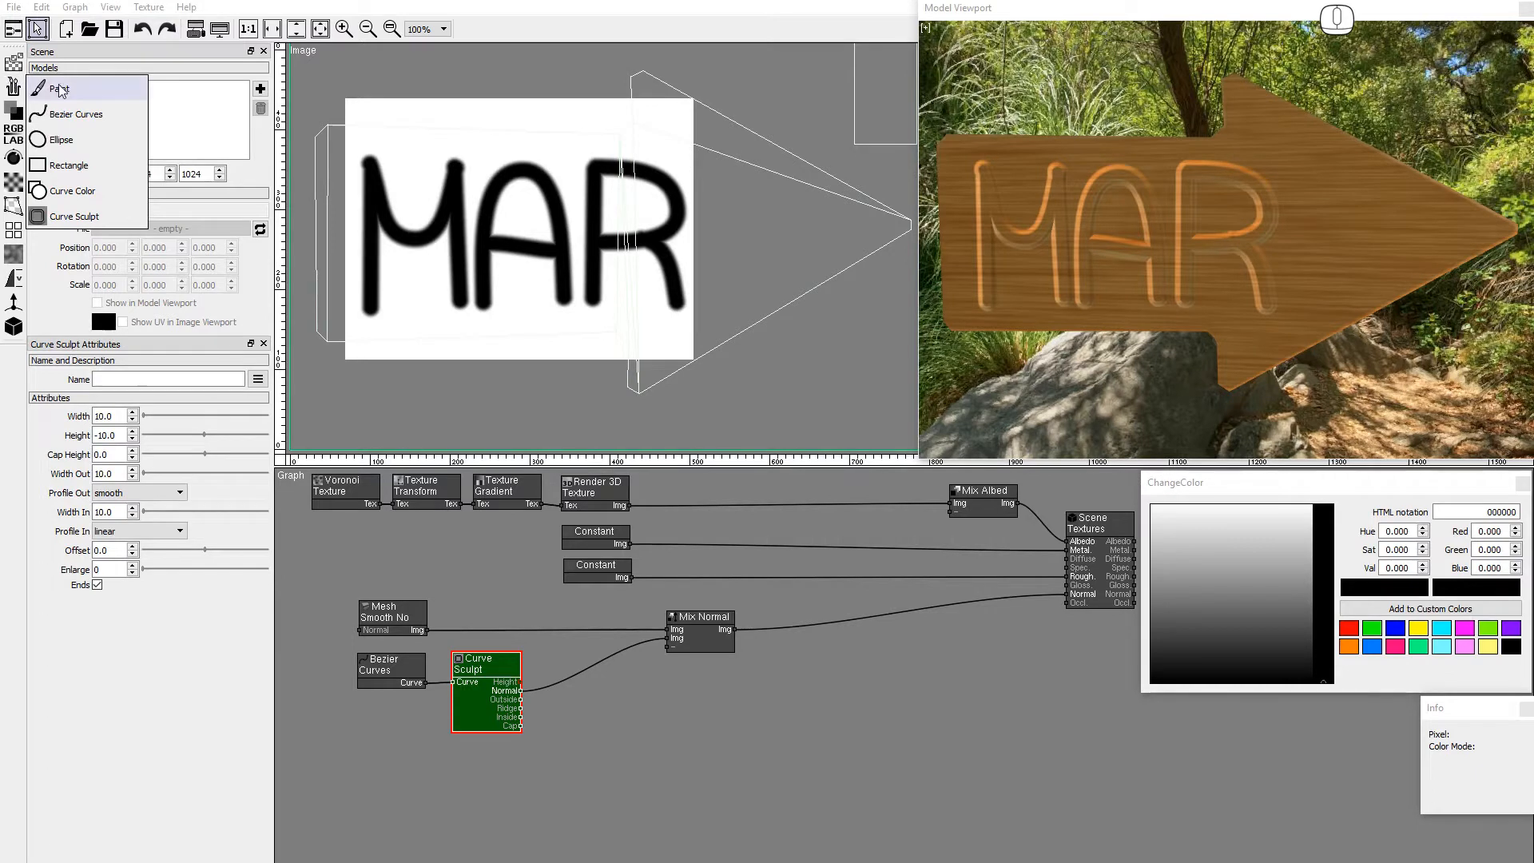
pyautogui.click(76, 112)
pyautogui.click(355, 757)
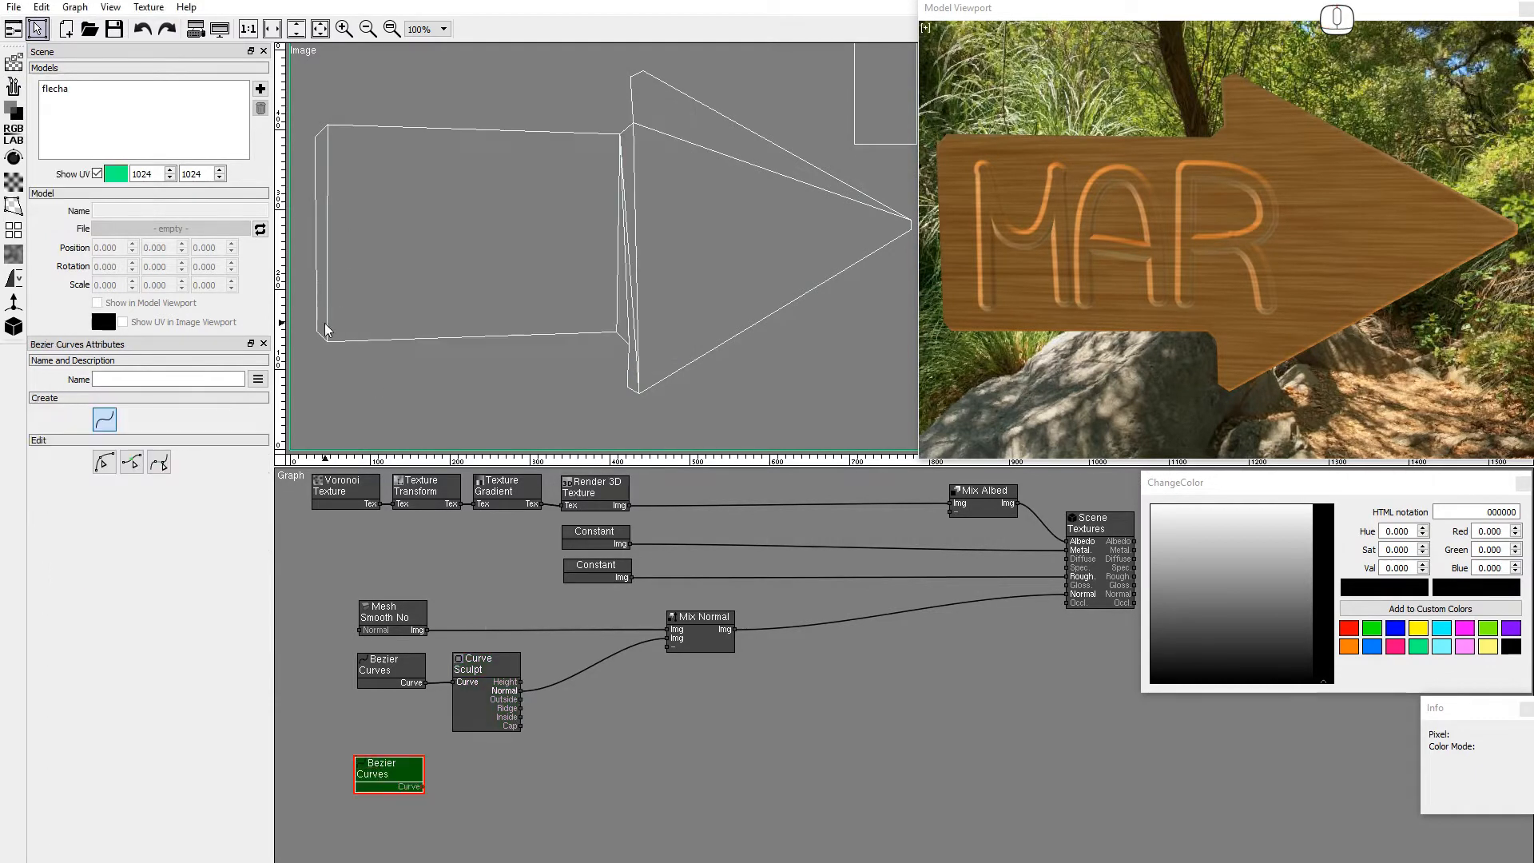
pyautogui.click(327, 138)
pyautogui.click(645, 142)
pyautogui.click(888, 224)
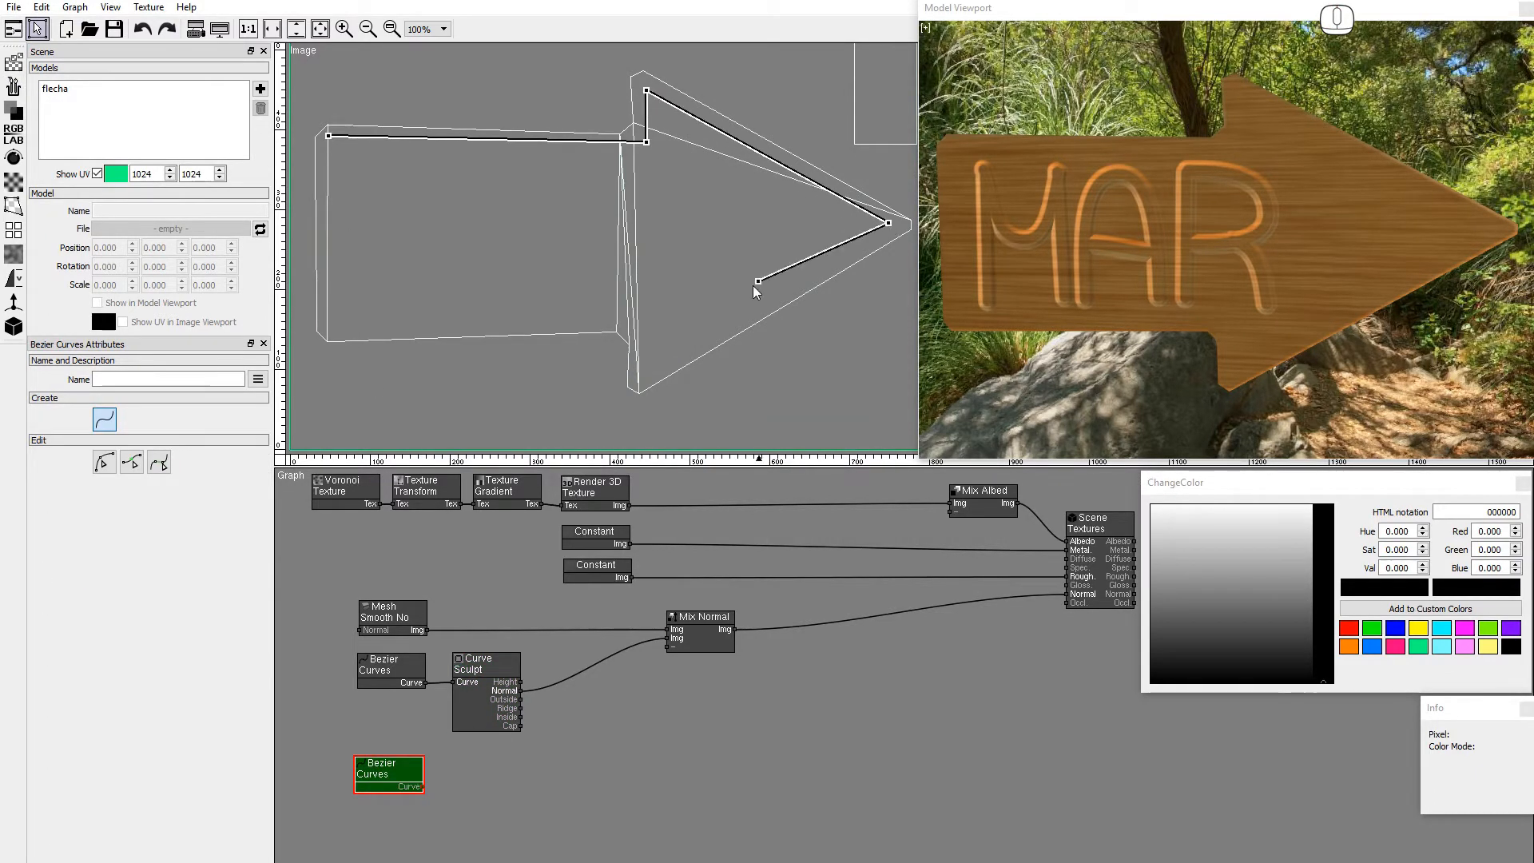
pyautogui.click(641, 378)
pyautogui.click(644, 321)
pyautogui.click(330, 329)
pyautogui.click(327, 137)
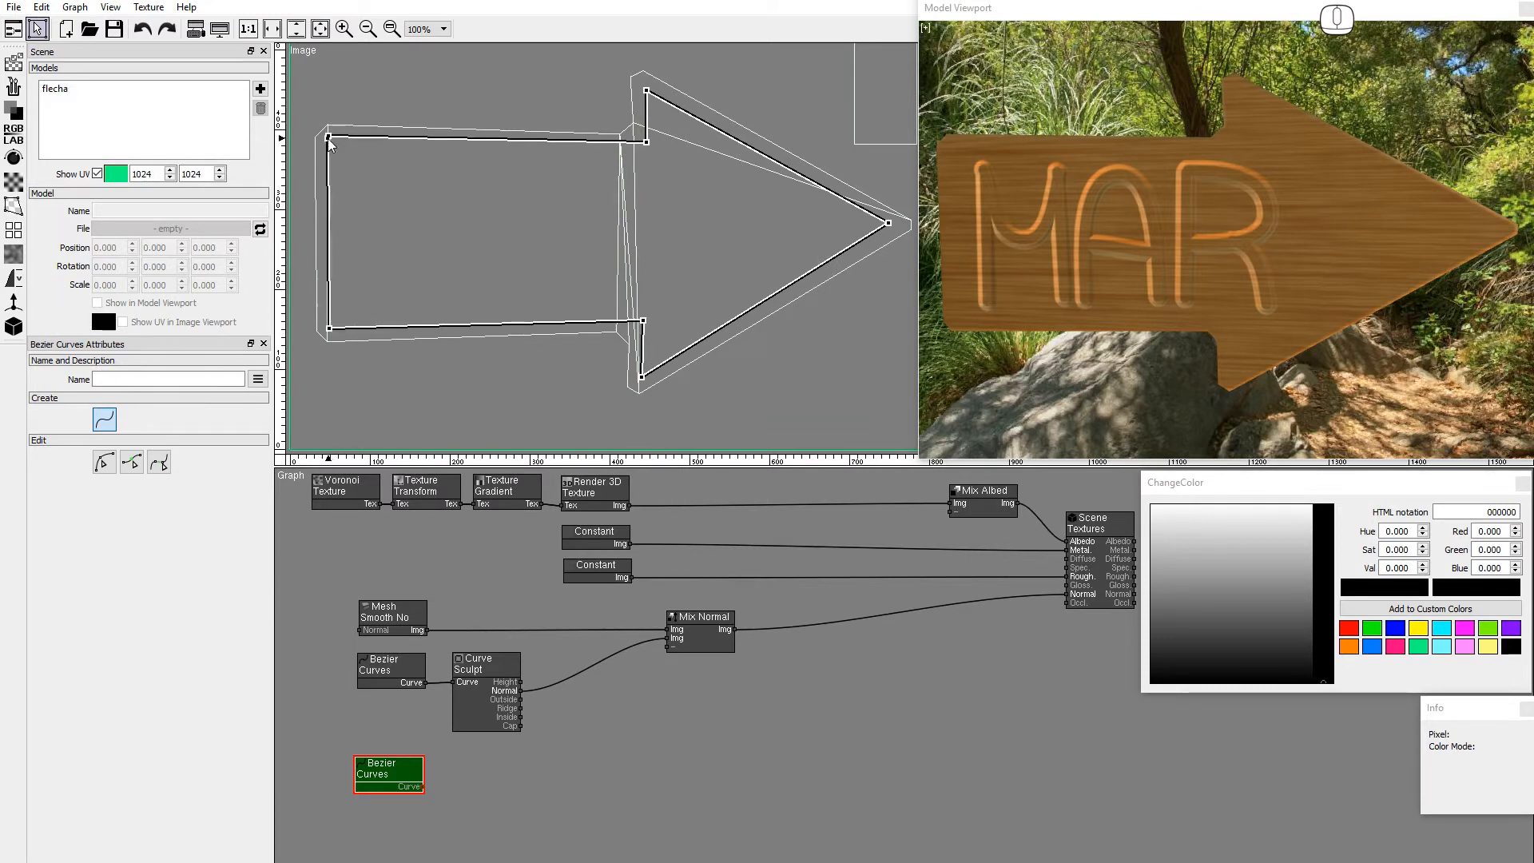
pyautogui.click(12, 89)
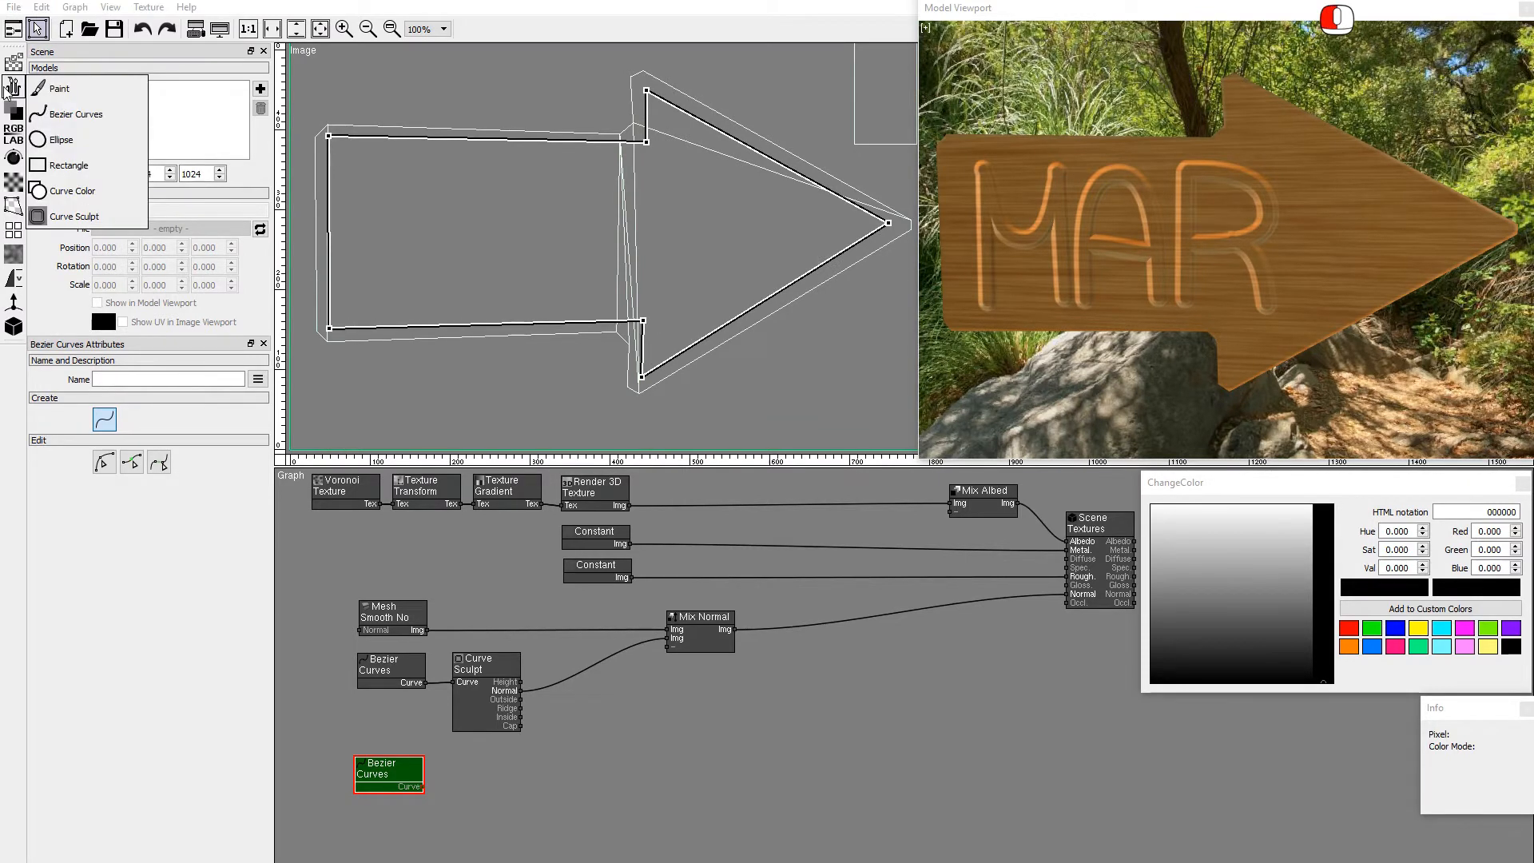
# - Add a Curve Sculpt with Width 3, Height -3, Cap Height 0, Width Out/In 3, smooth profiles
pyautogui.click(454, 757)
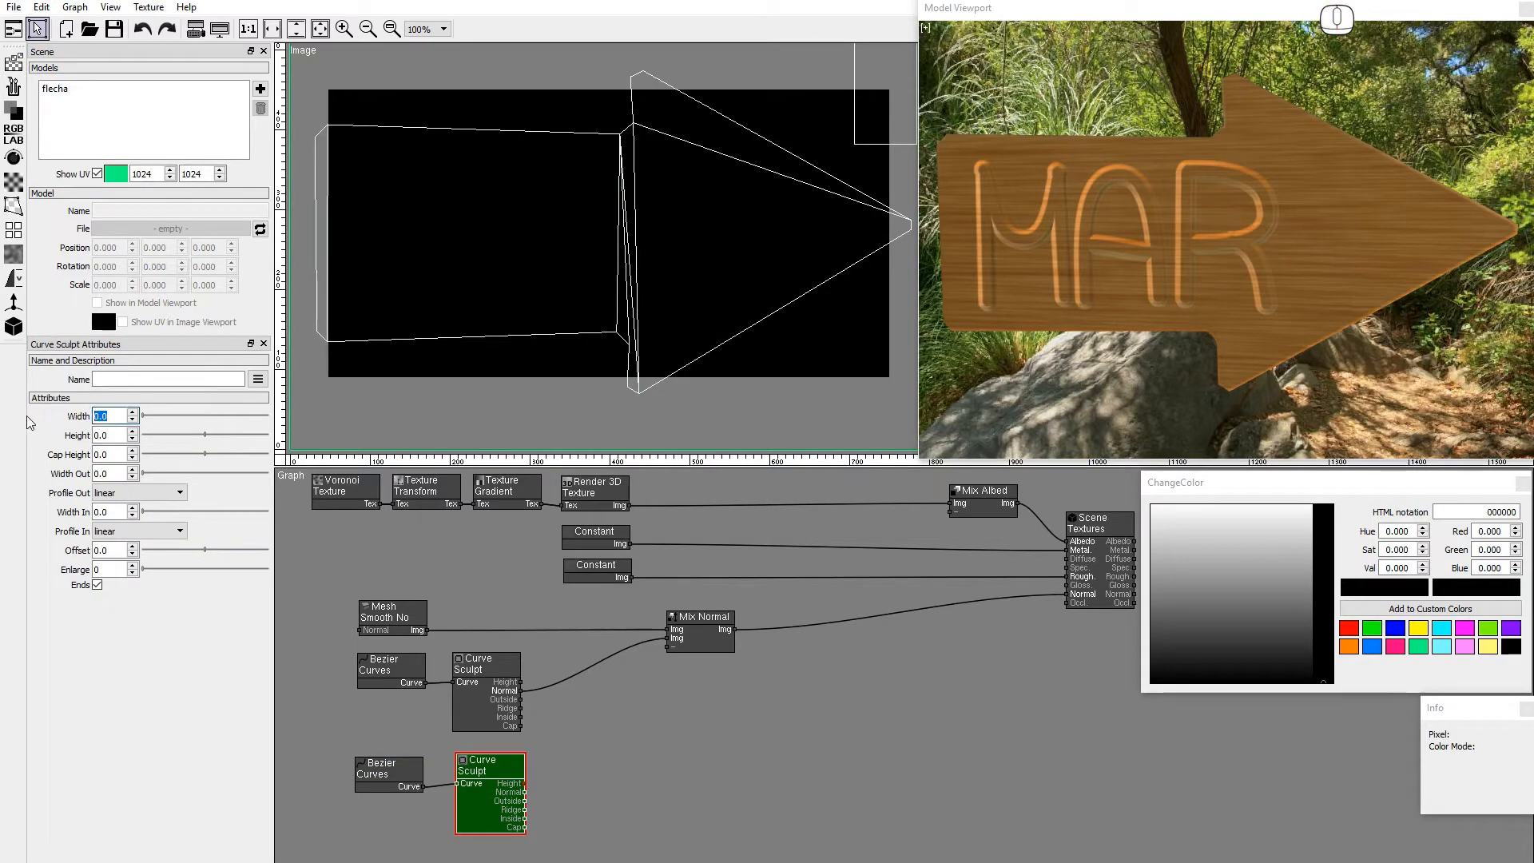
pyautogui.write('3')
pyautogui.press('Tab')
pyautogui.write('-3')
pyautogui.press('Tab')
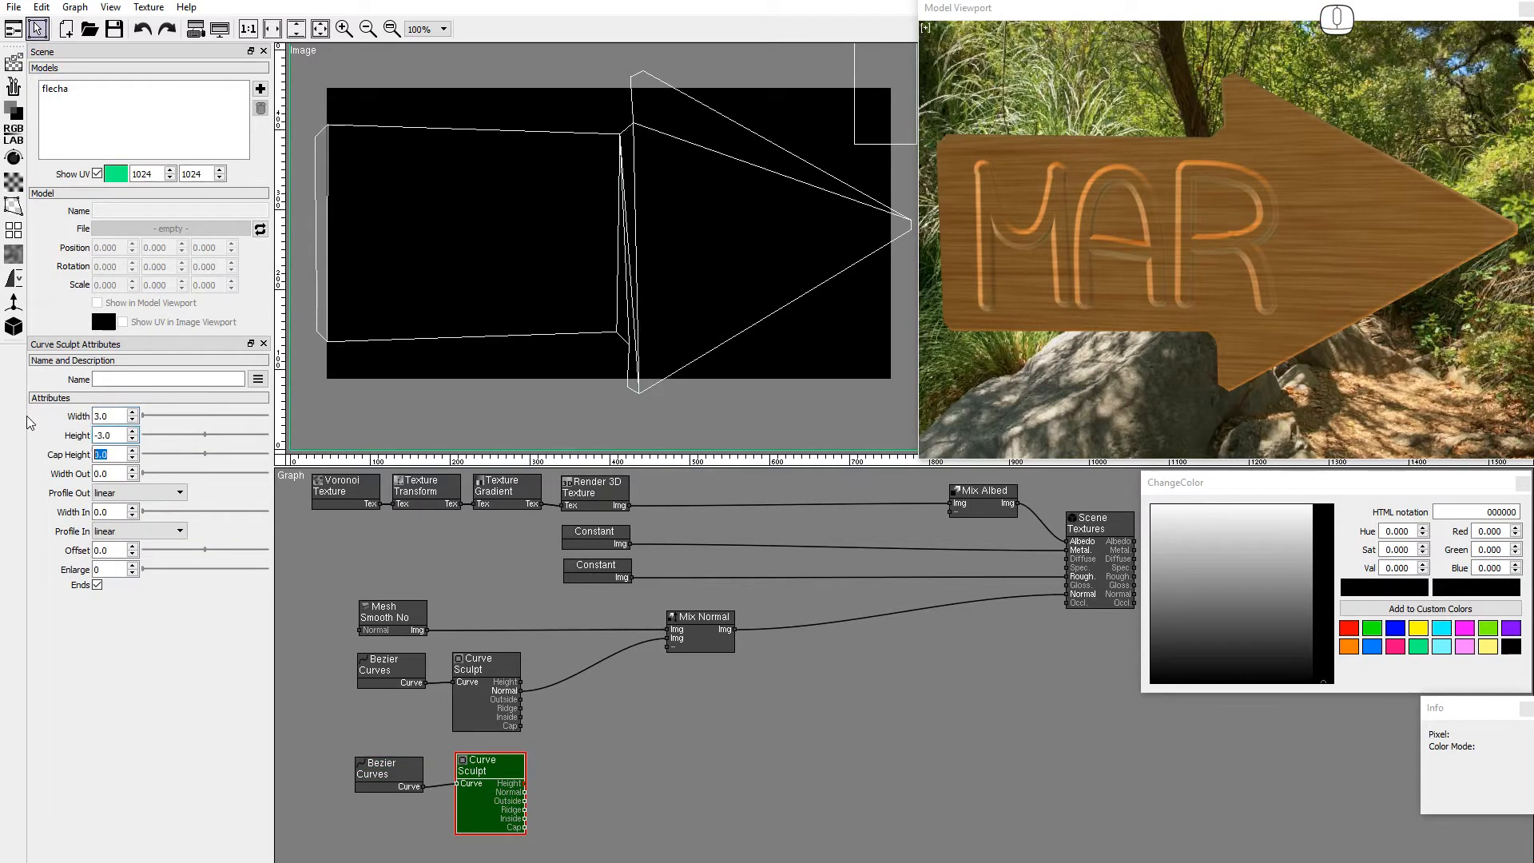
pyautogui.press('Tab')
pyautogui.write('3')
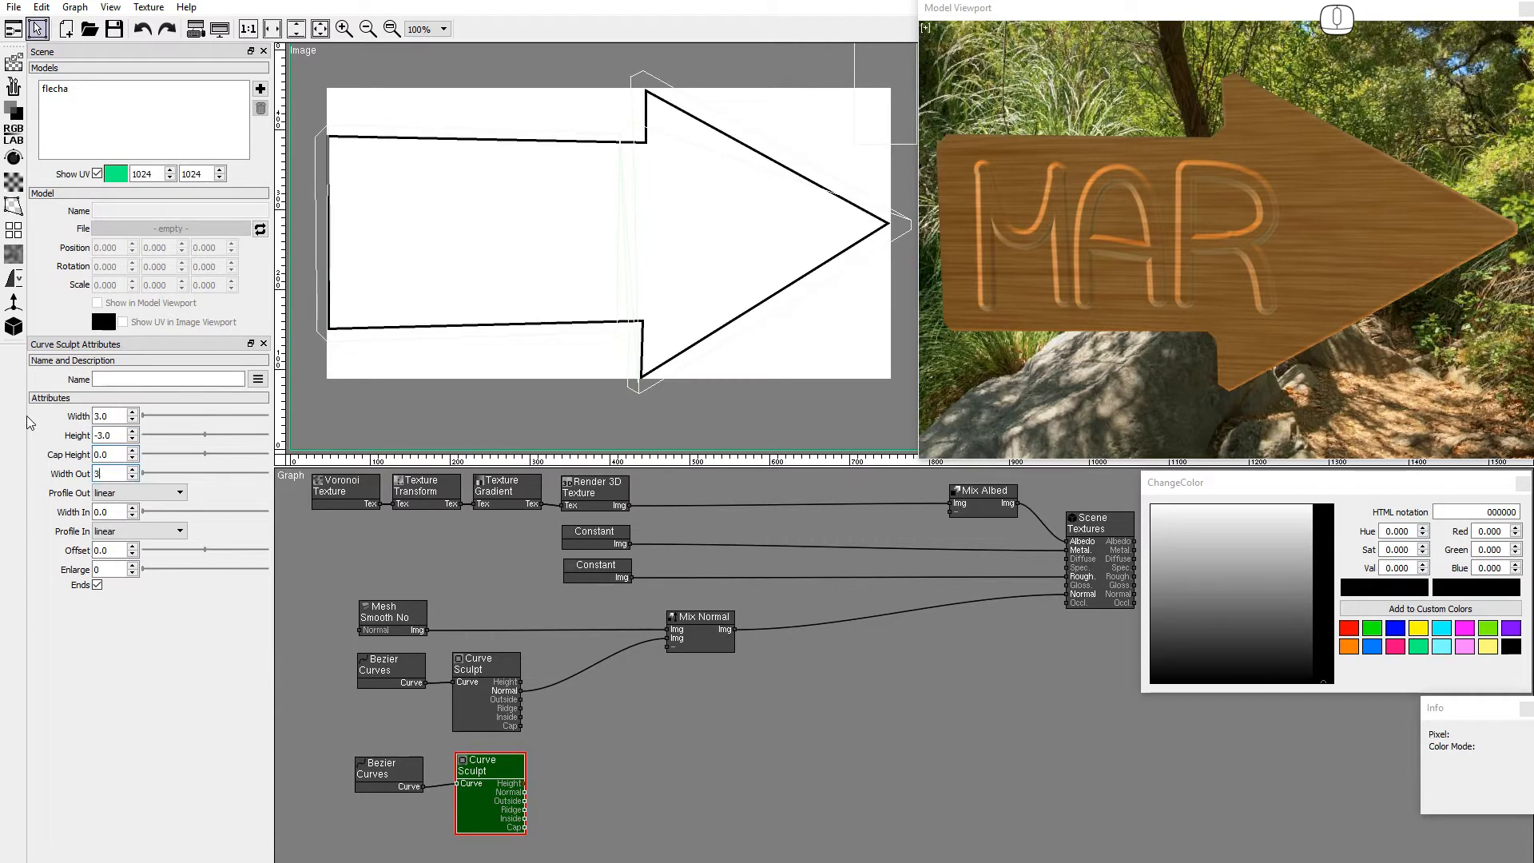
pyautogui.press('Tab')
pyautogui.click(138, 492)
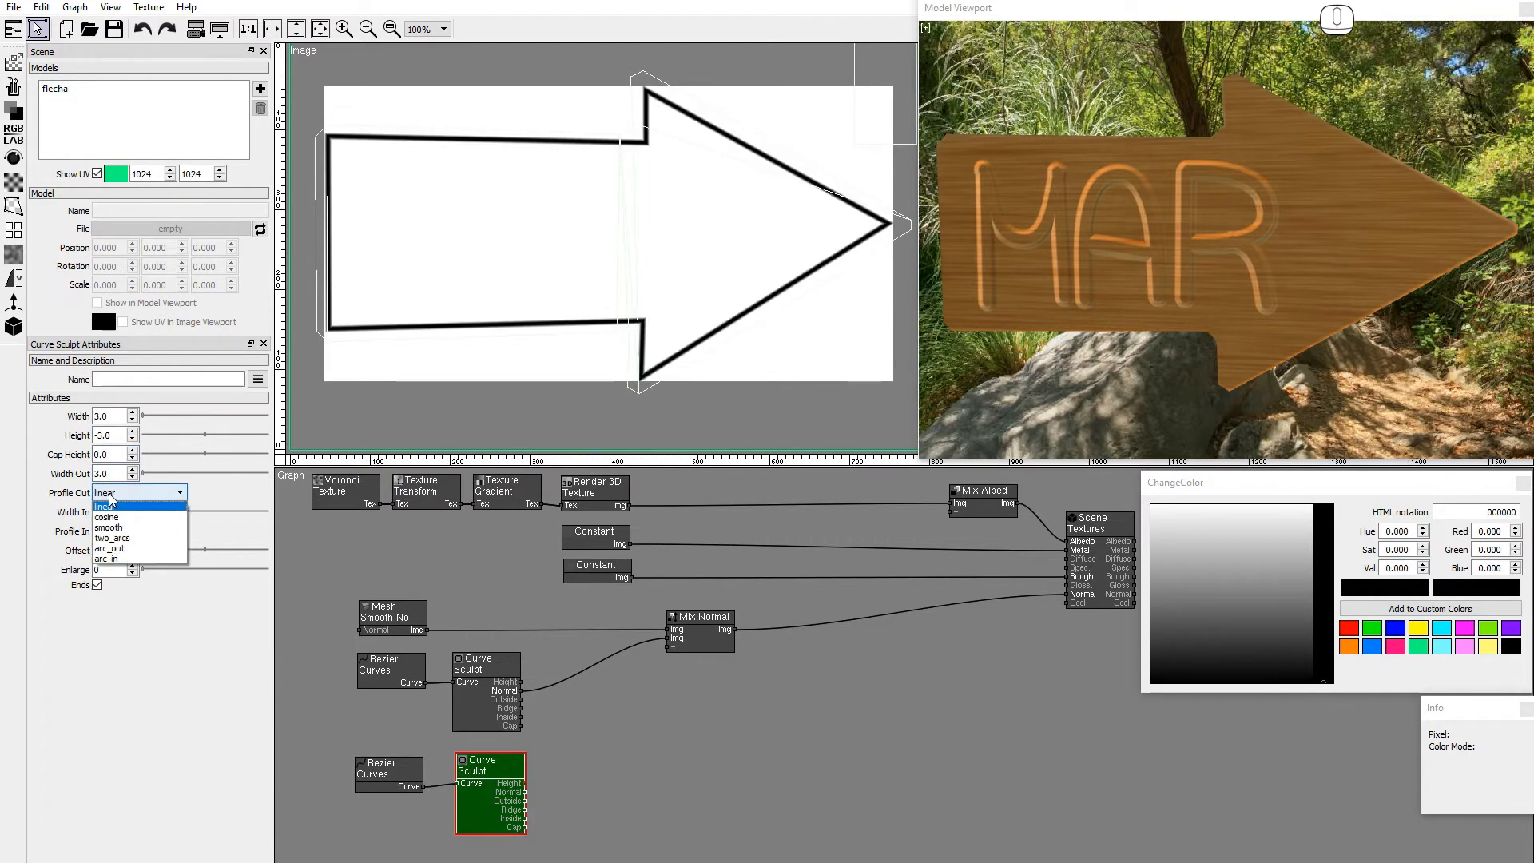
pyautogui.click(111, 528)
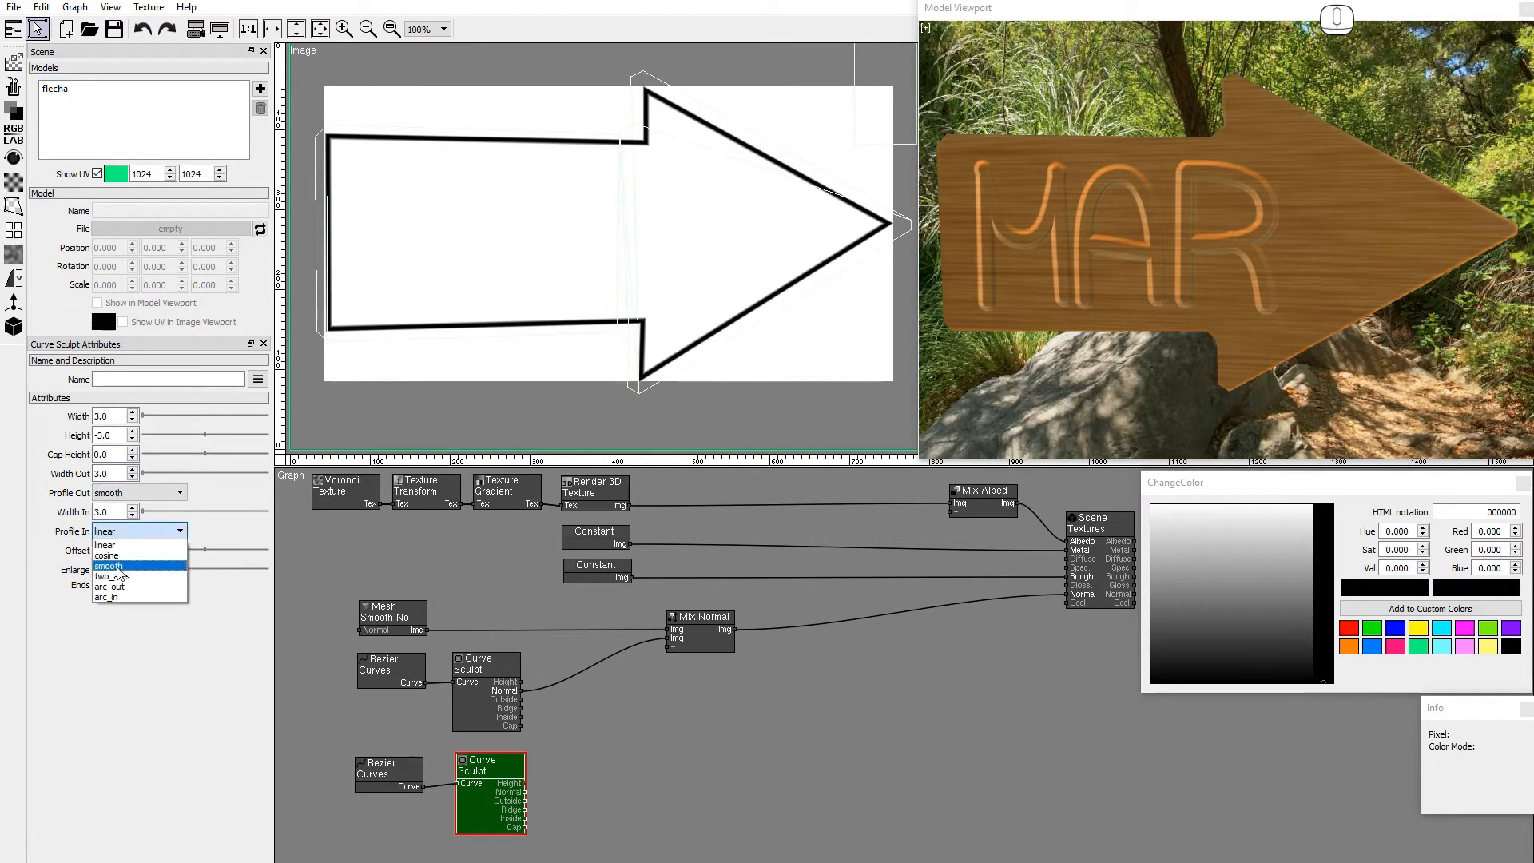
pyautogui.click(119, 566)
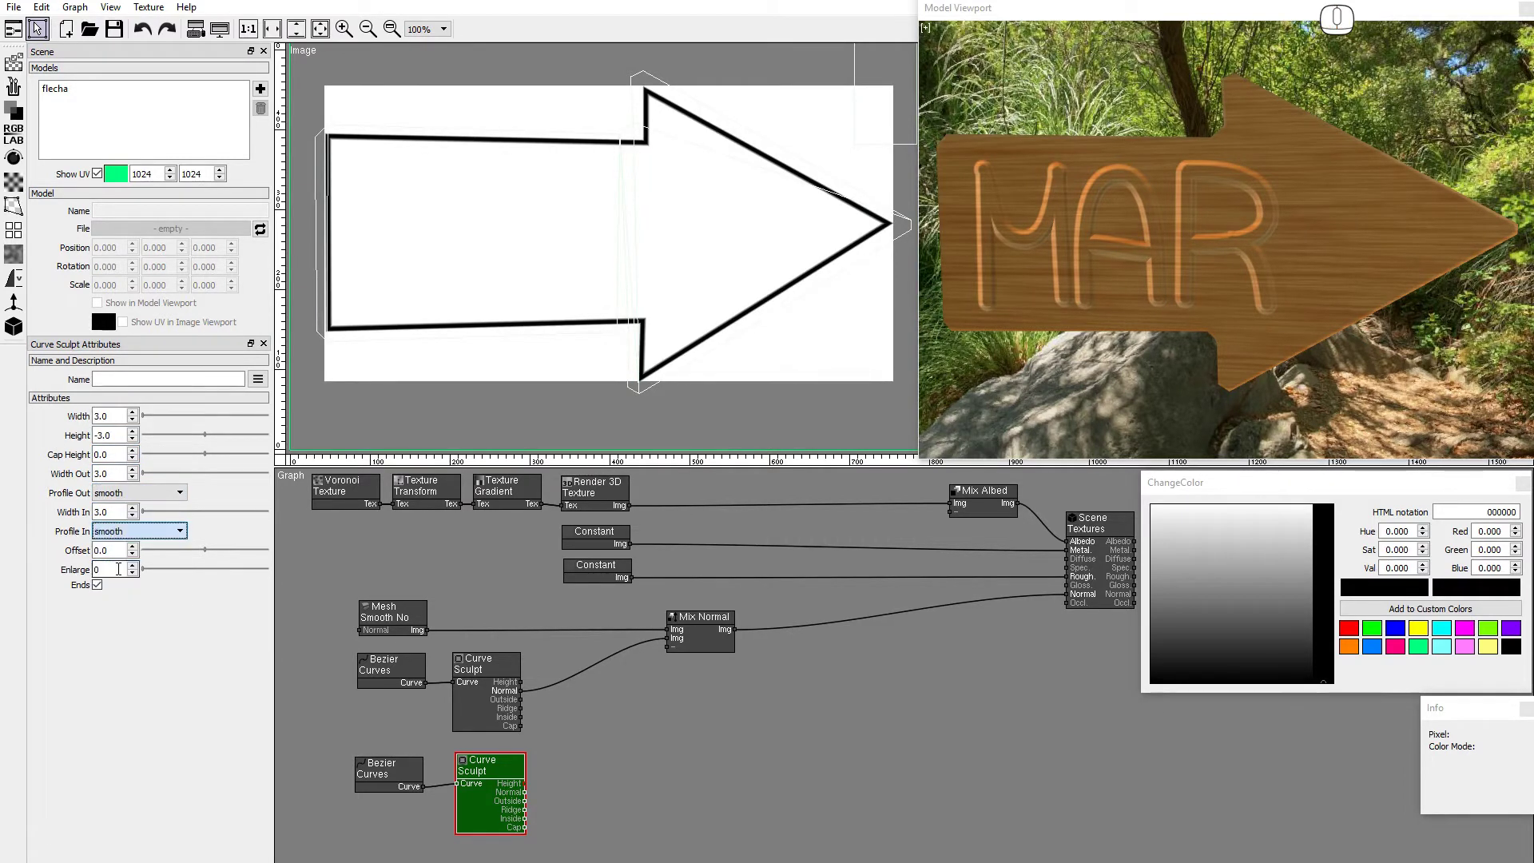
# - Preview the border sculpt's normal map, outline mask and filled arrow mask outputs
pyautogui.click(527, 797)
pyautogui.click(527, 805)
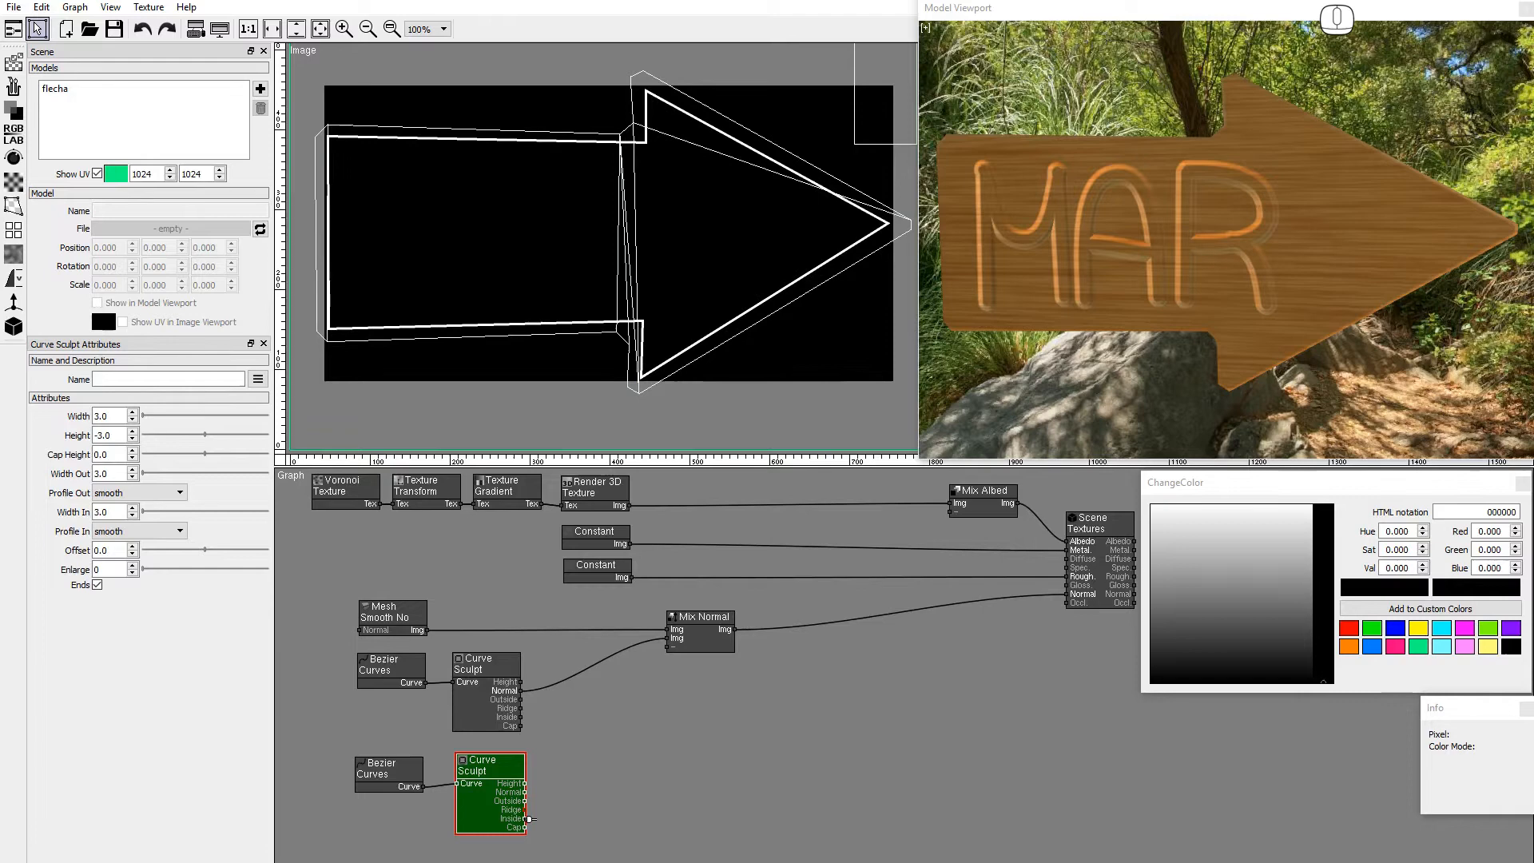
pyautogui.click(528, 825)
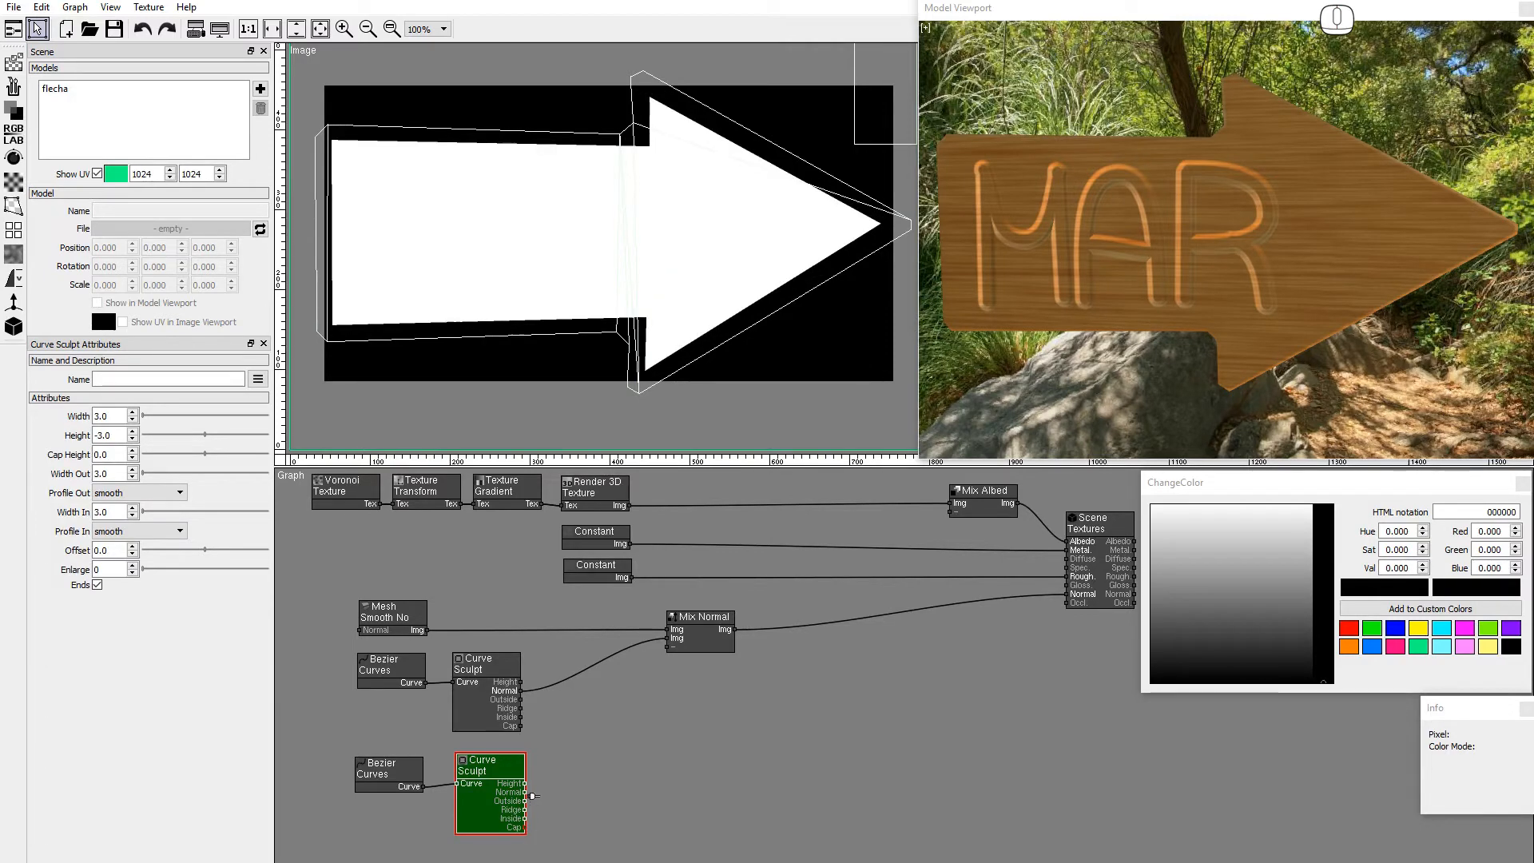
# - Feed the border sculpt's normals into a free Mix Normal input and check the combined map
pyautogui.moveTo(533, 796); pyautogui.dragTo(664, 649)
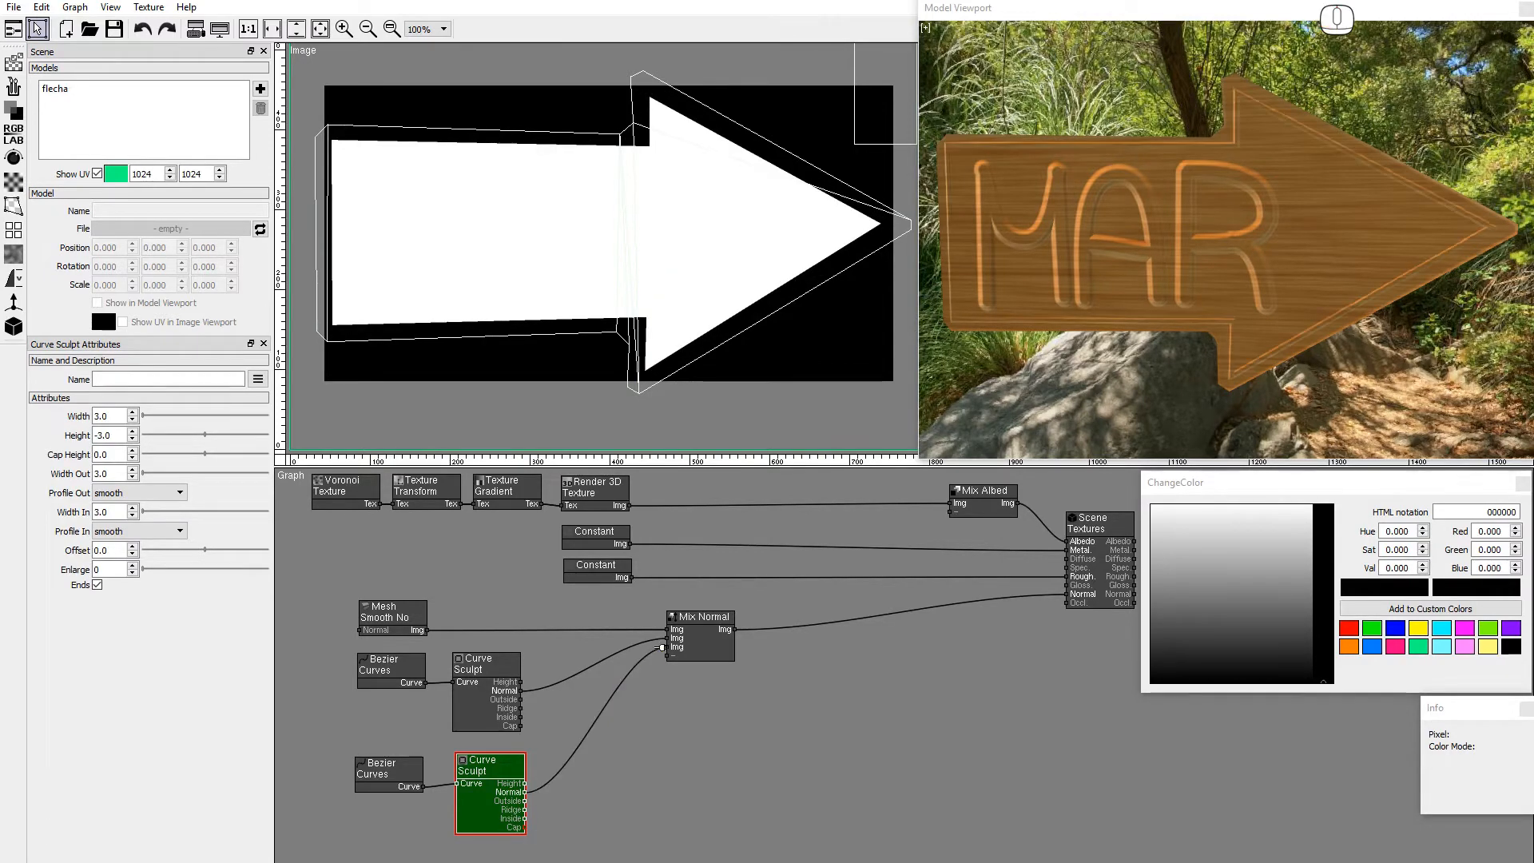
pyautogui.click(530, 801)
pyautogui.click(710, 653)
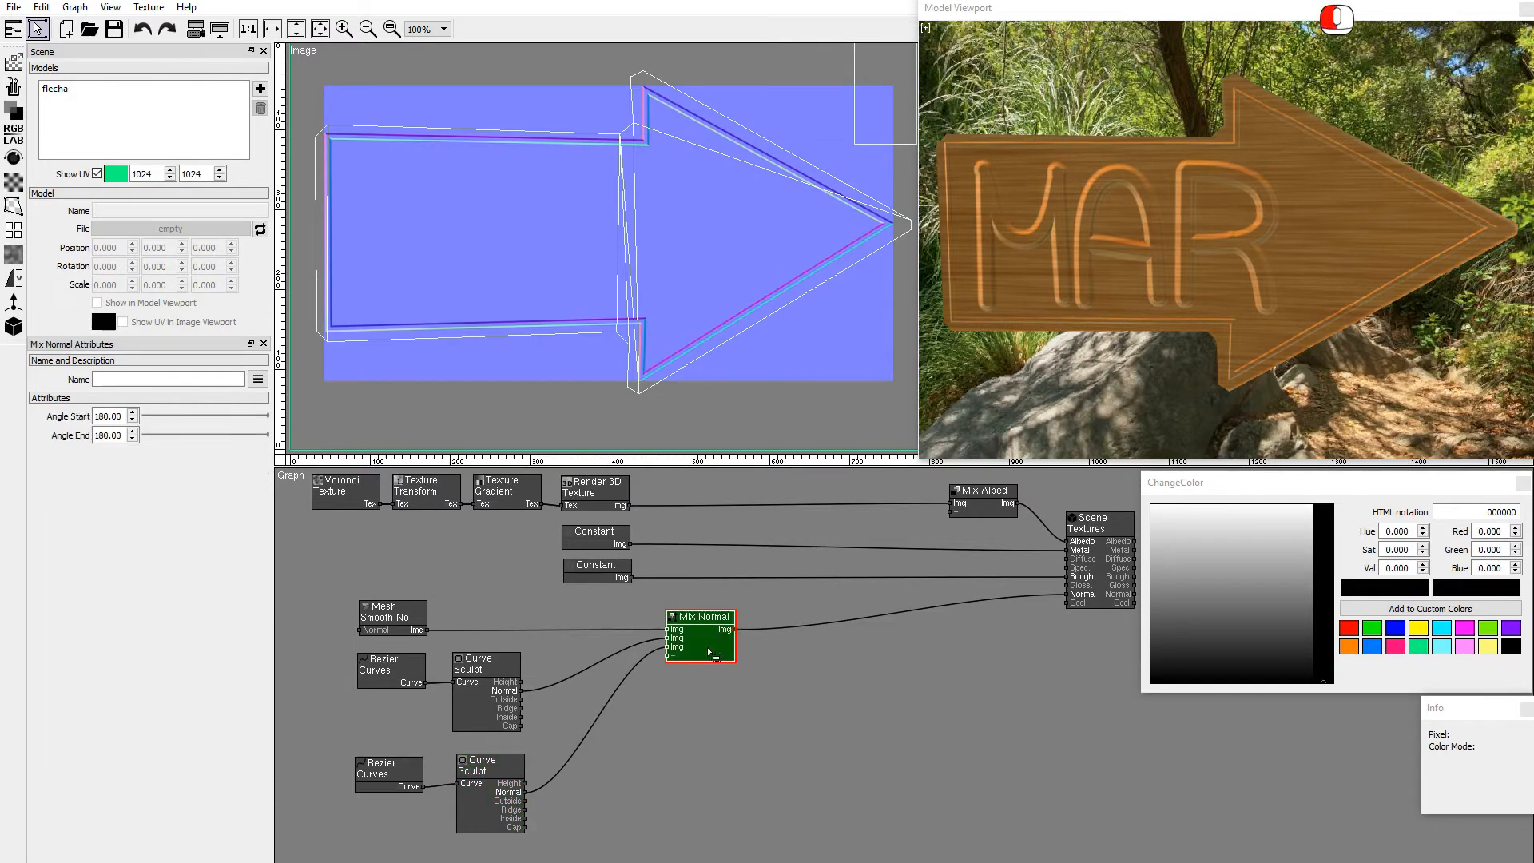
pyautogui.click(489, 792)
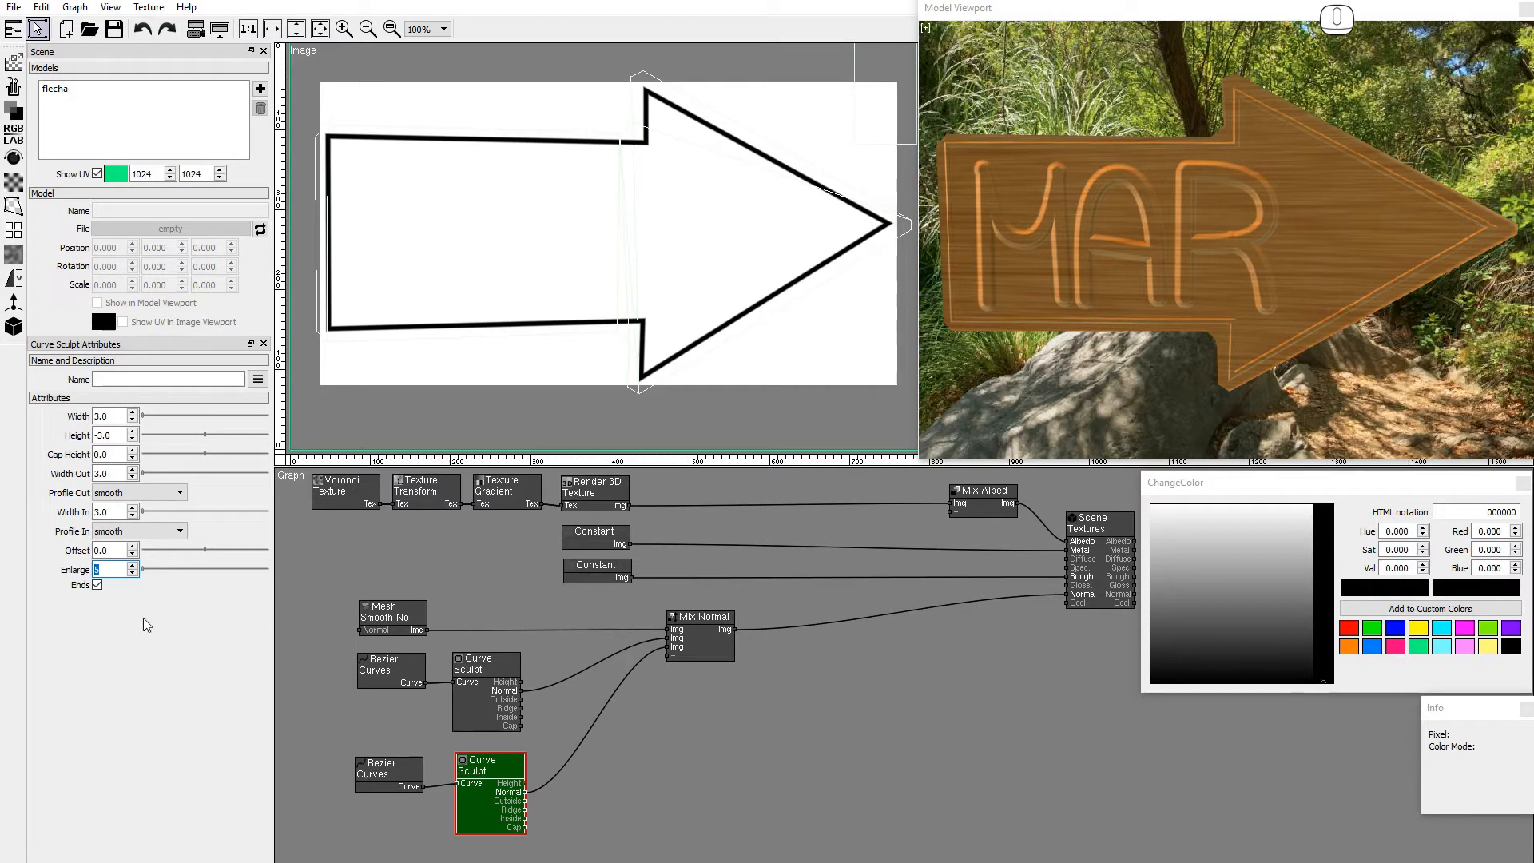
# - Add a Mix node combining the letter and border sculpt masks by addition
pyautogui.click(14, 111)
pyautogui.write('5')
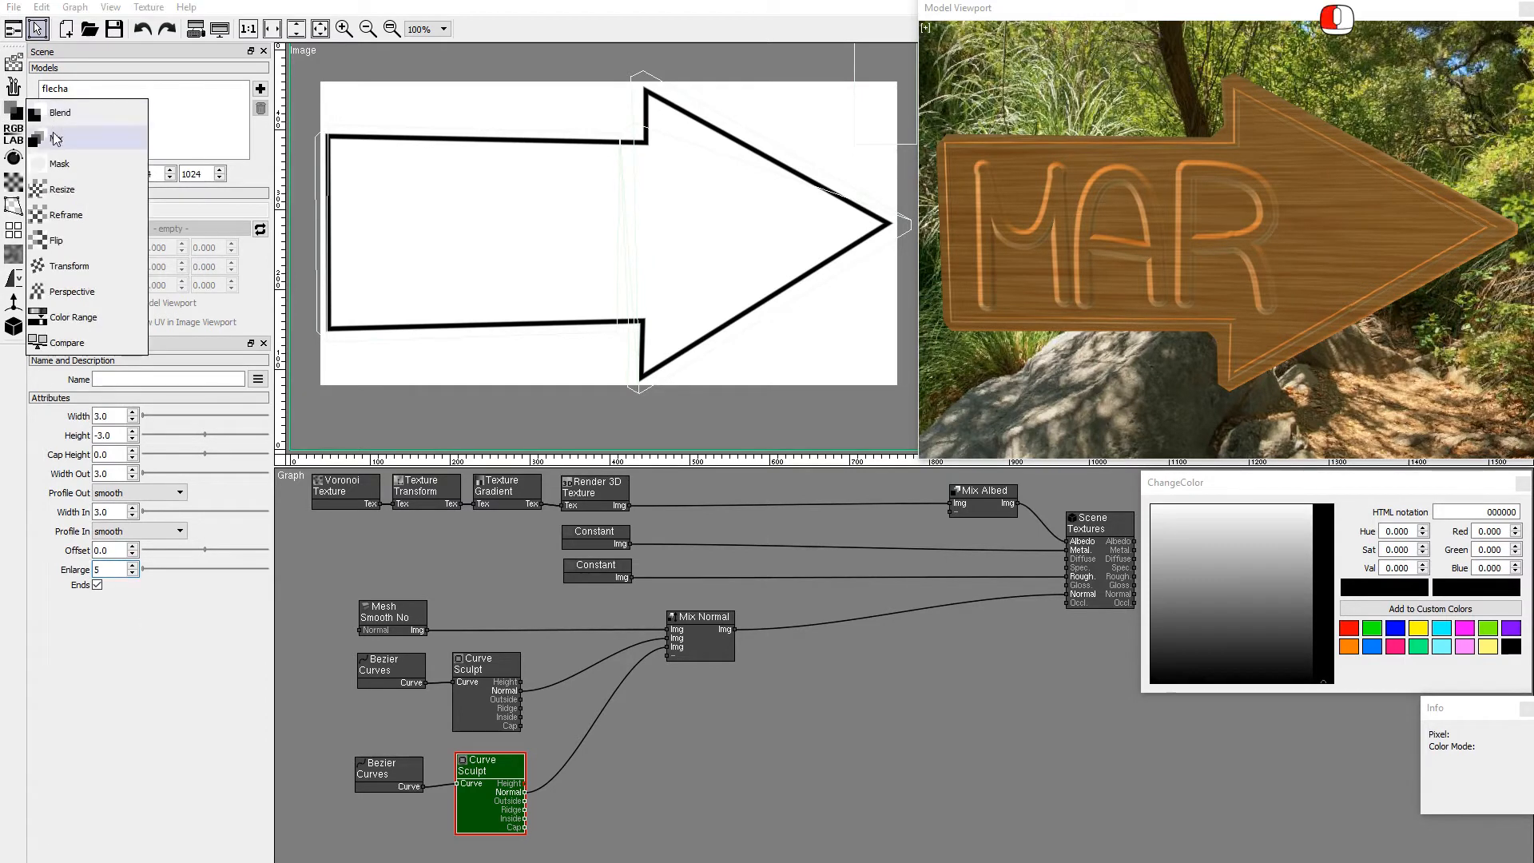
pyautogui.click(587, 689)
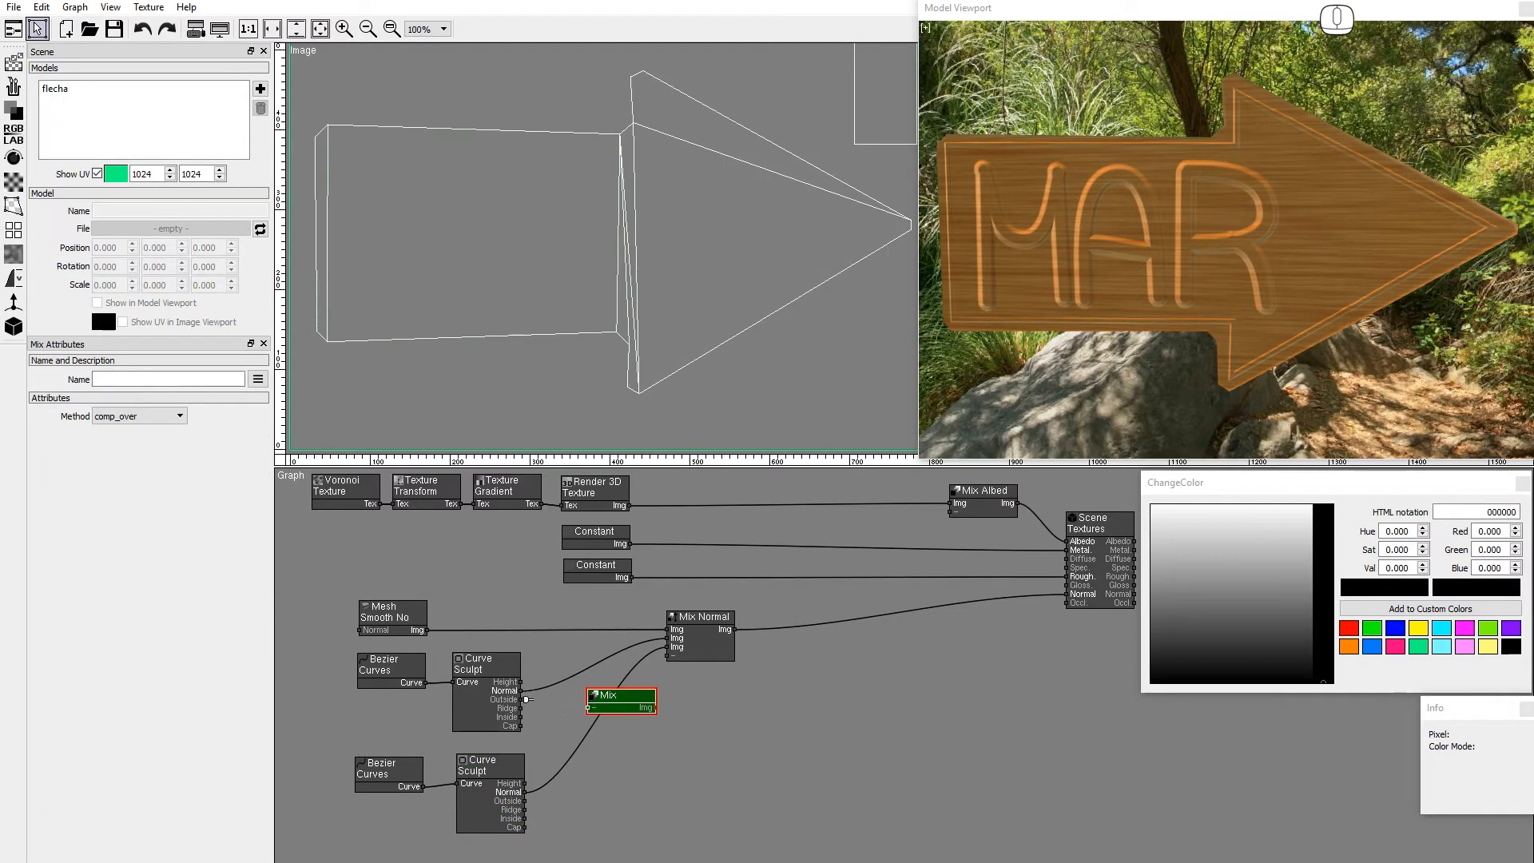
pyautogui.moveTo(527, 699); pyautogui.dragTo(590, 706)
pyautogui.moveTo(525, 784); pyautogui.dragTo(590, 717)
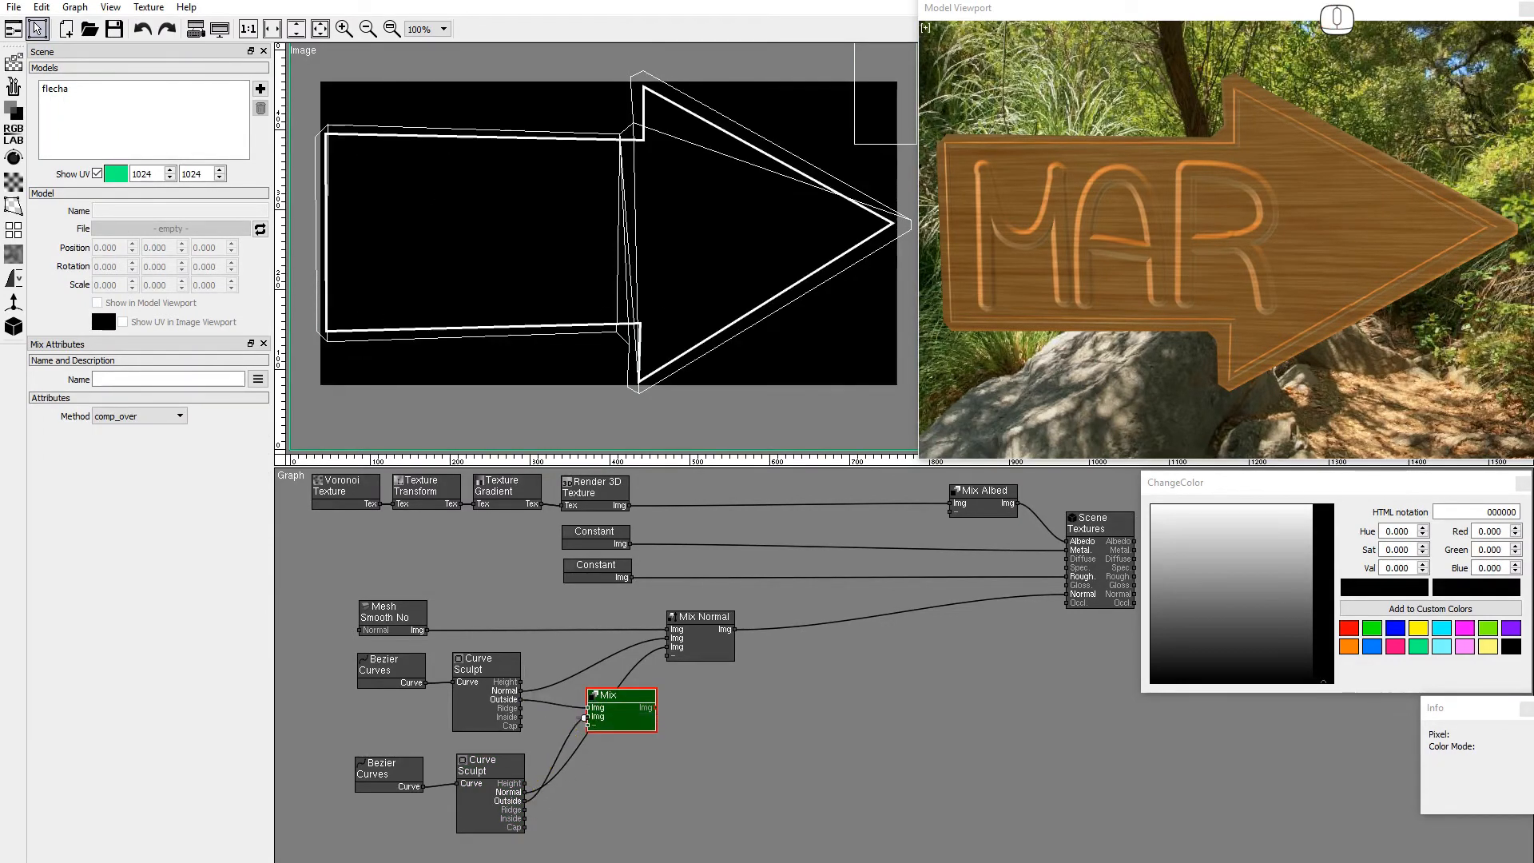
pyautogui.moveTo(527, 801); pyautogui.dragTo(591, 726)
pyautogui.click(138, 416)
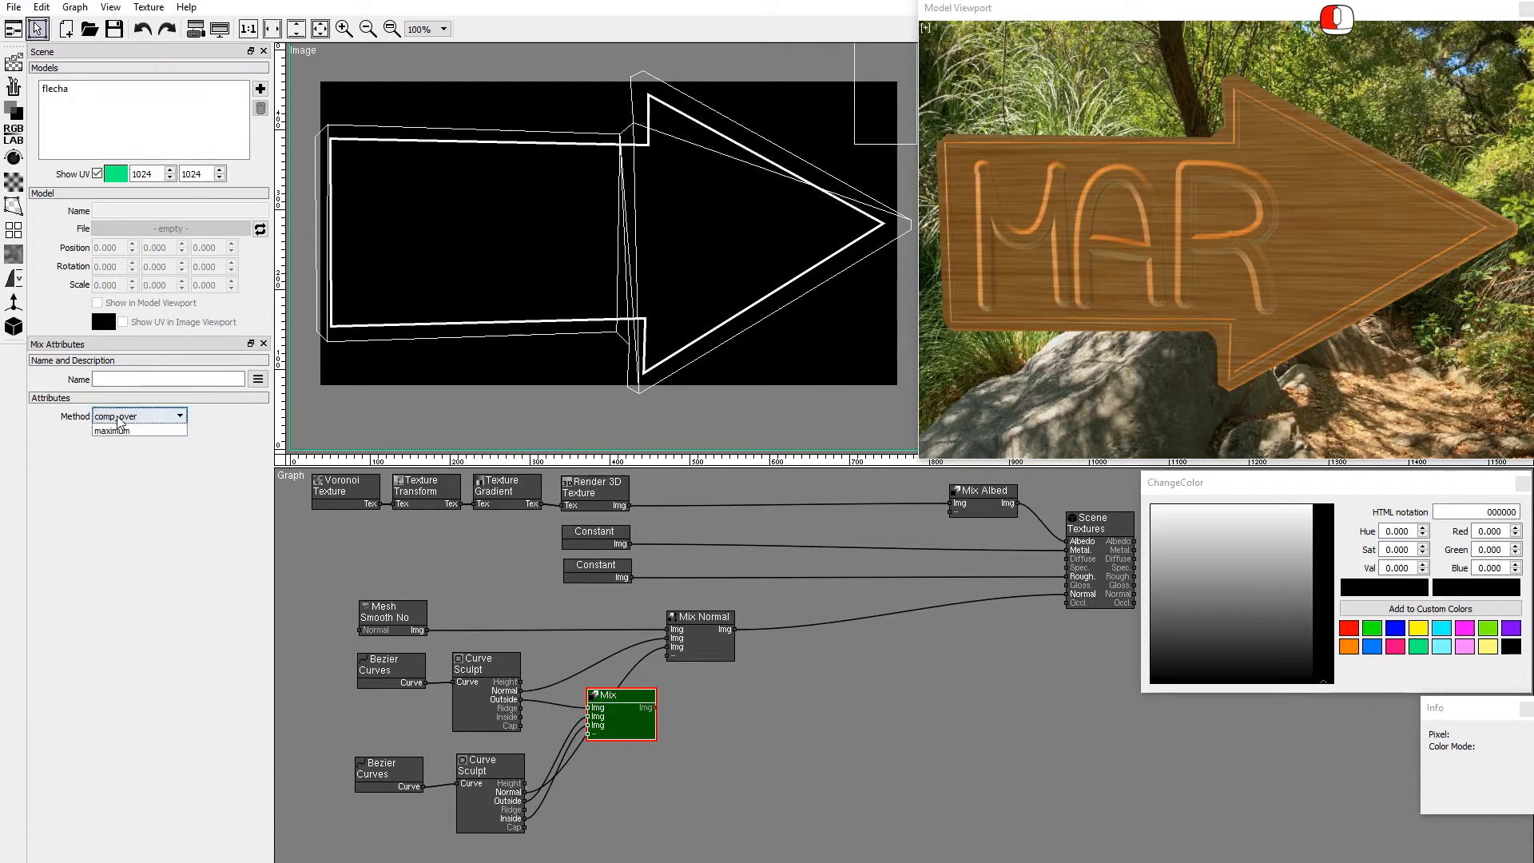
pyautogui.click(121, 449)
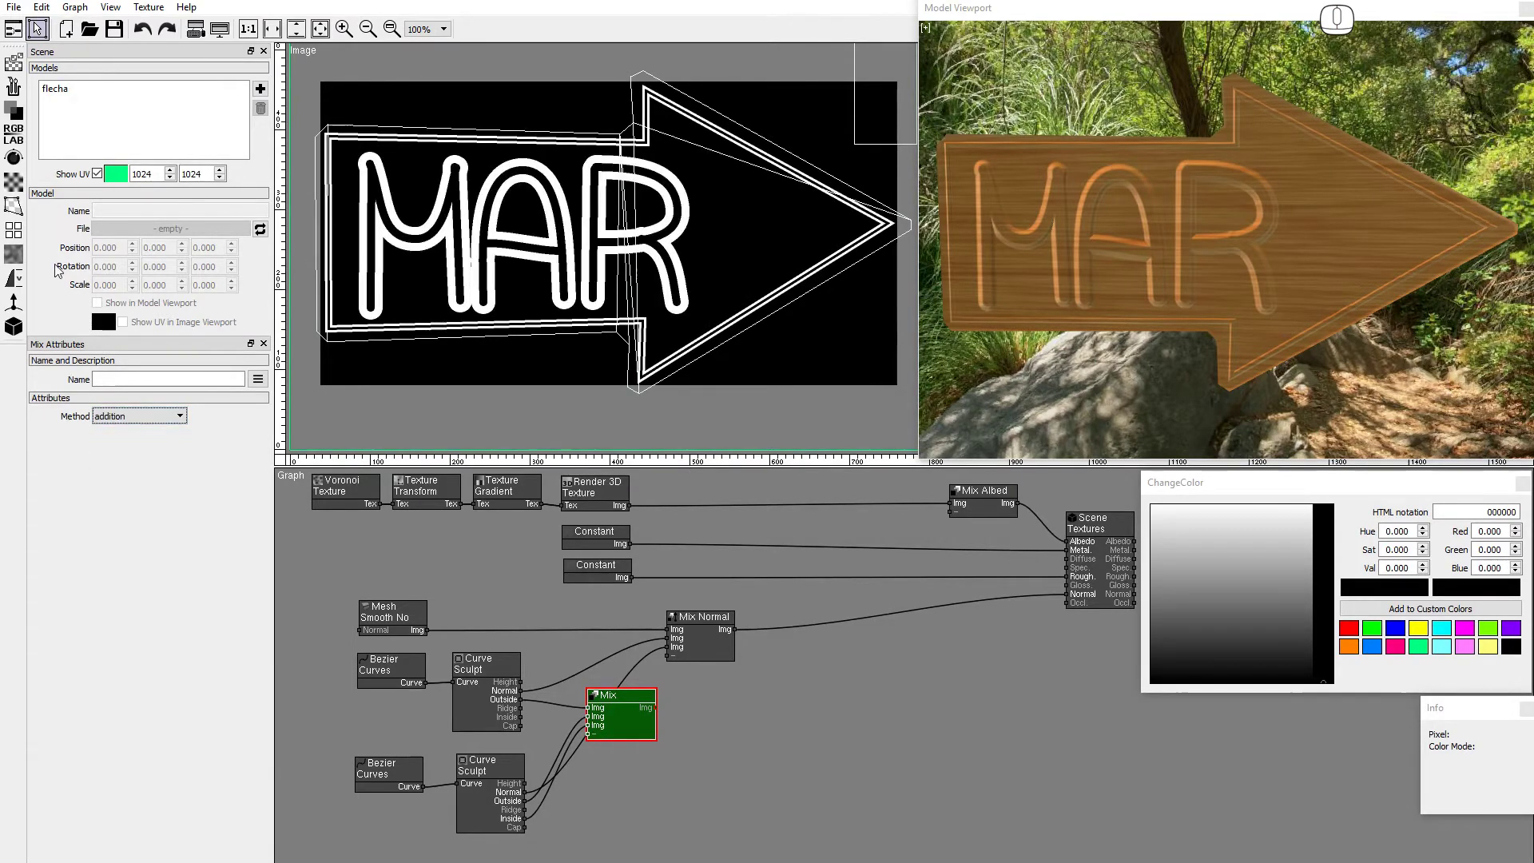
# - Add a Gaussian Blur filter after the Mix with Radius X and Y 2
pyautogui.click(14, 182)
pyautogui.click(57, 185)
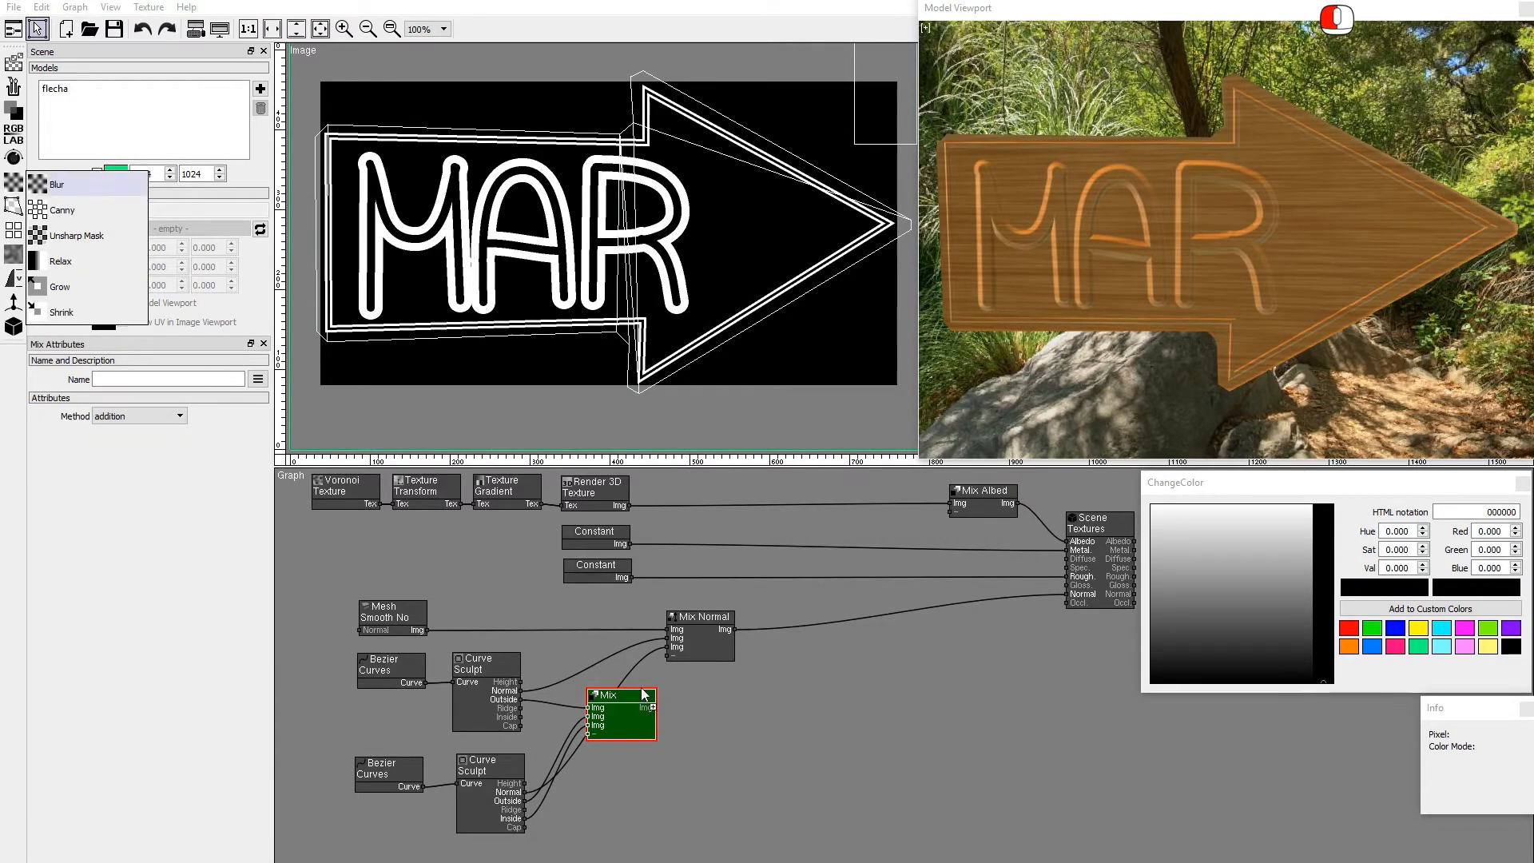
pyautogui.click(674, 700)
pyautogui.click(114, 435)
pyautogui.write('22')
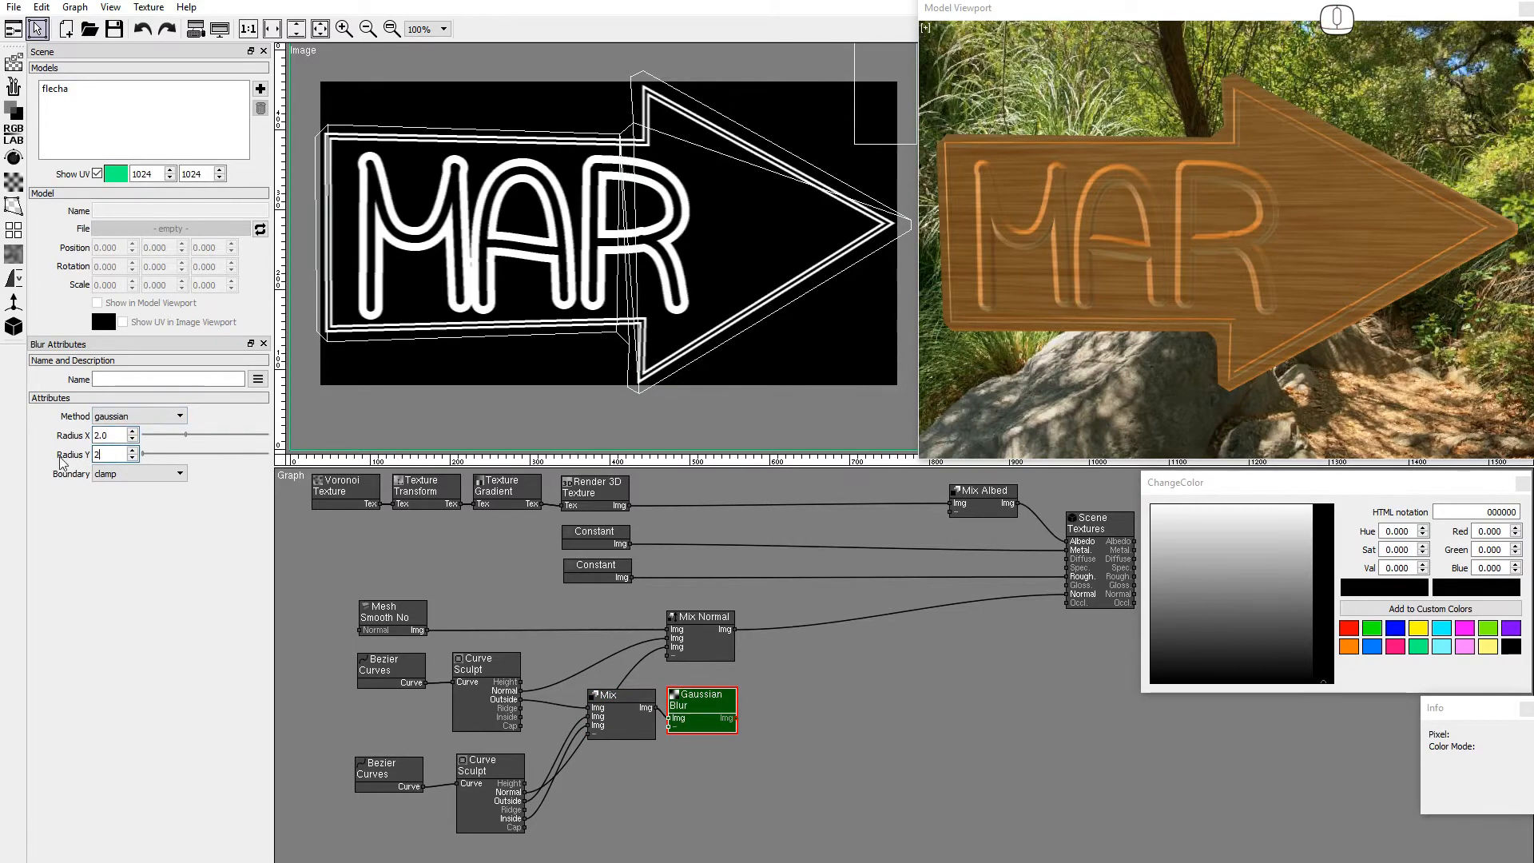
pyautogui.click(15, 110)
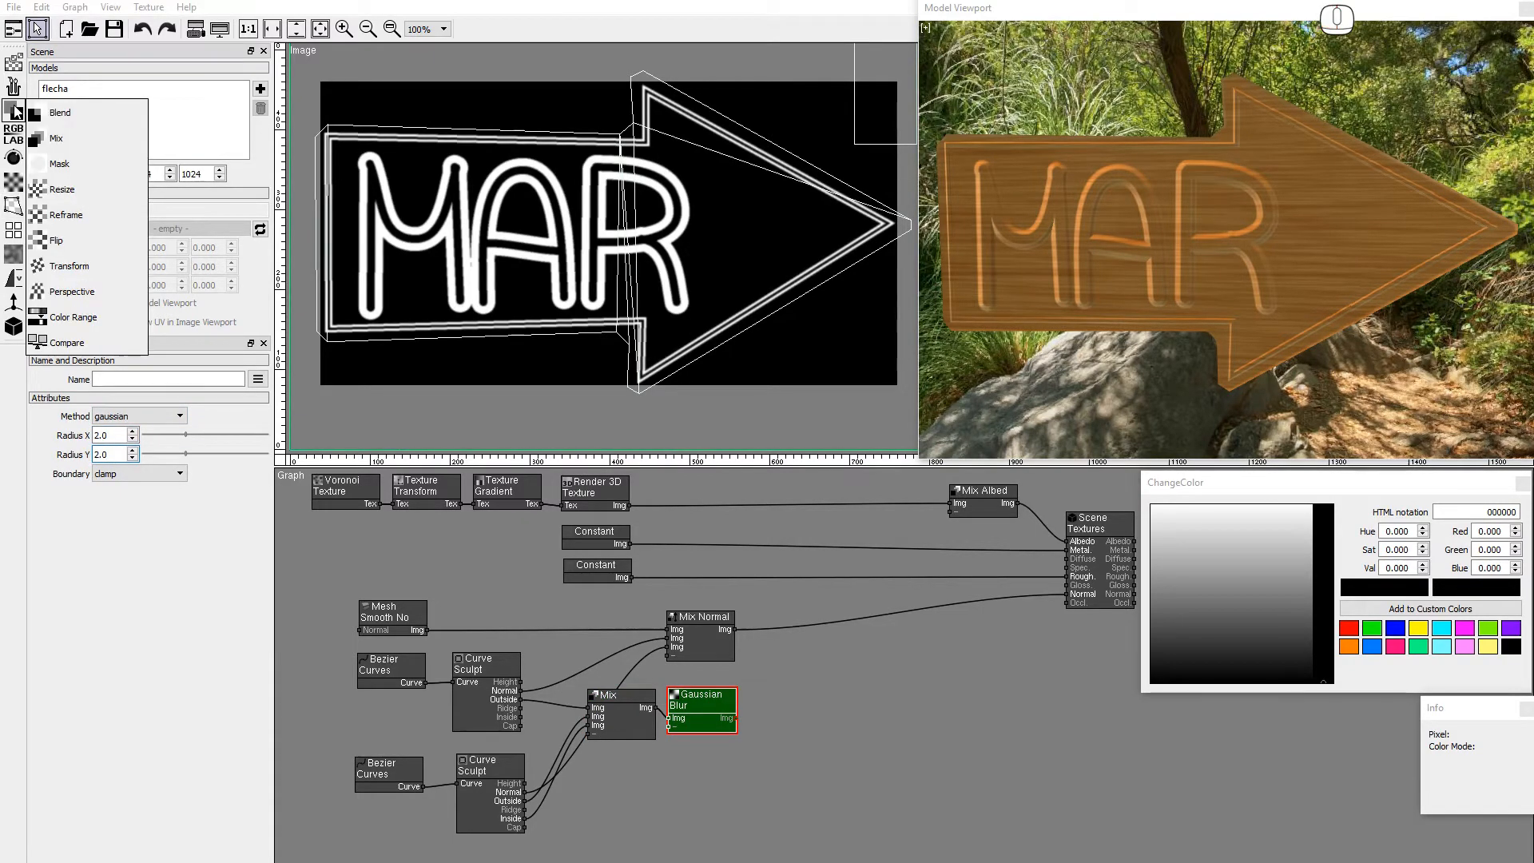
# - Add a black Mask node at about 0.478 opacity after the blur and wire it into Mix Albedo
pyautogui.click(59, 163)
pyautogui.keyDown('shift'); pyautogui.click(748, 693); pyautogui.keyUp('shift')
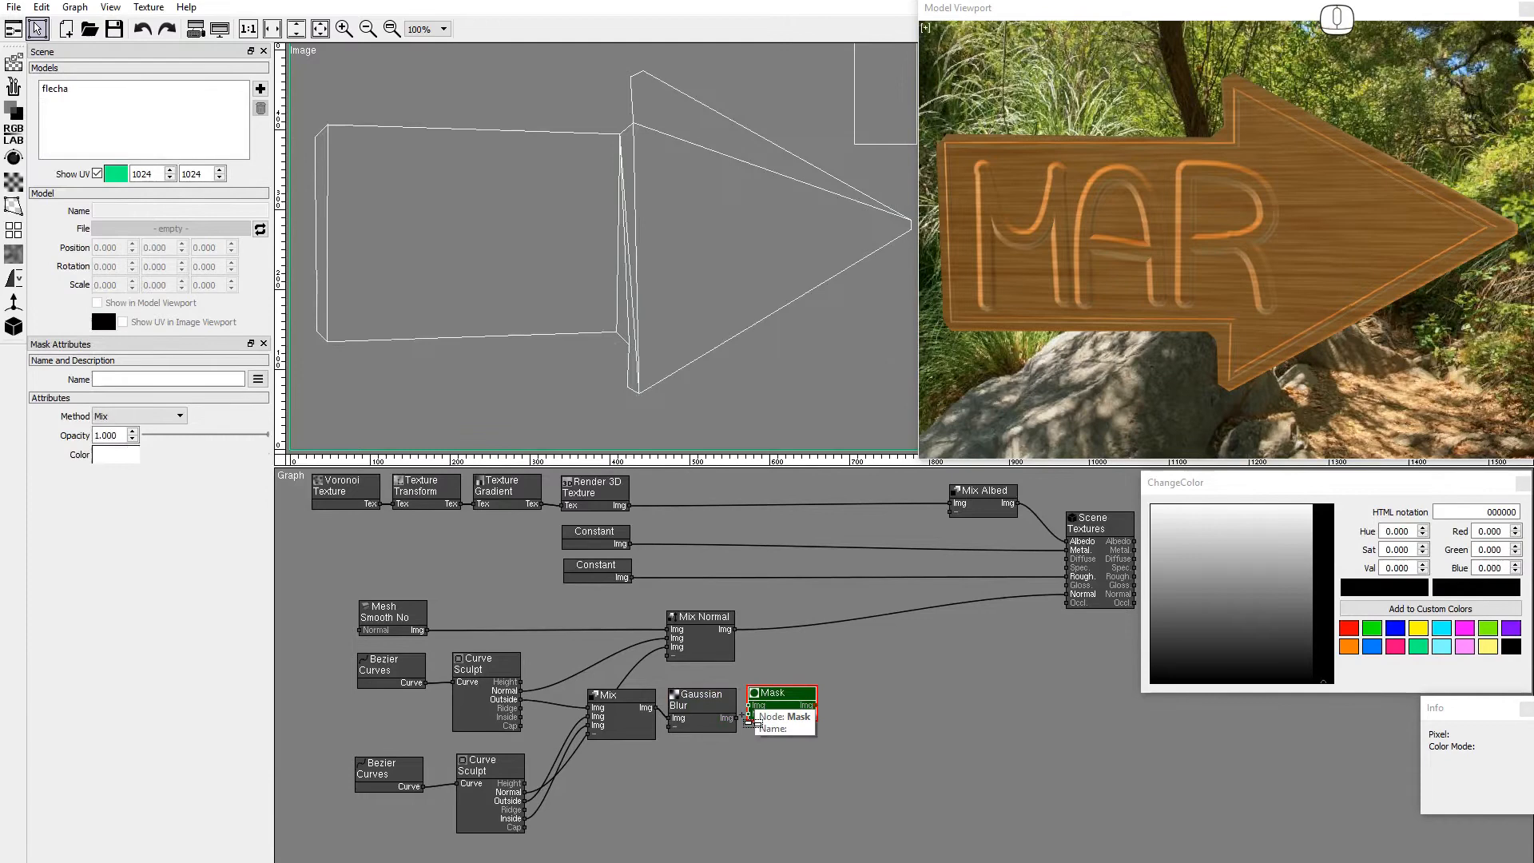
pyautogui.click(798, 720)
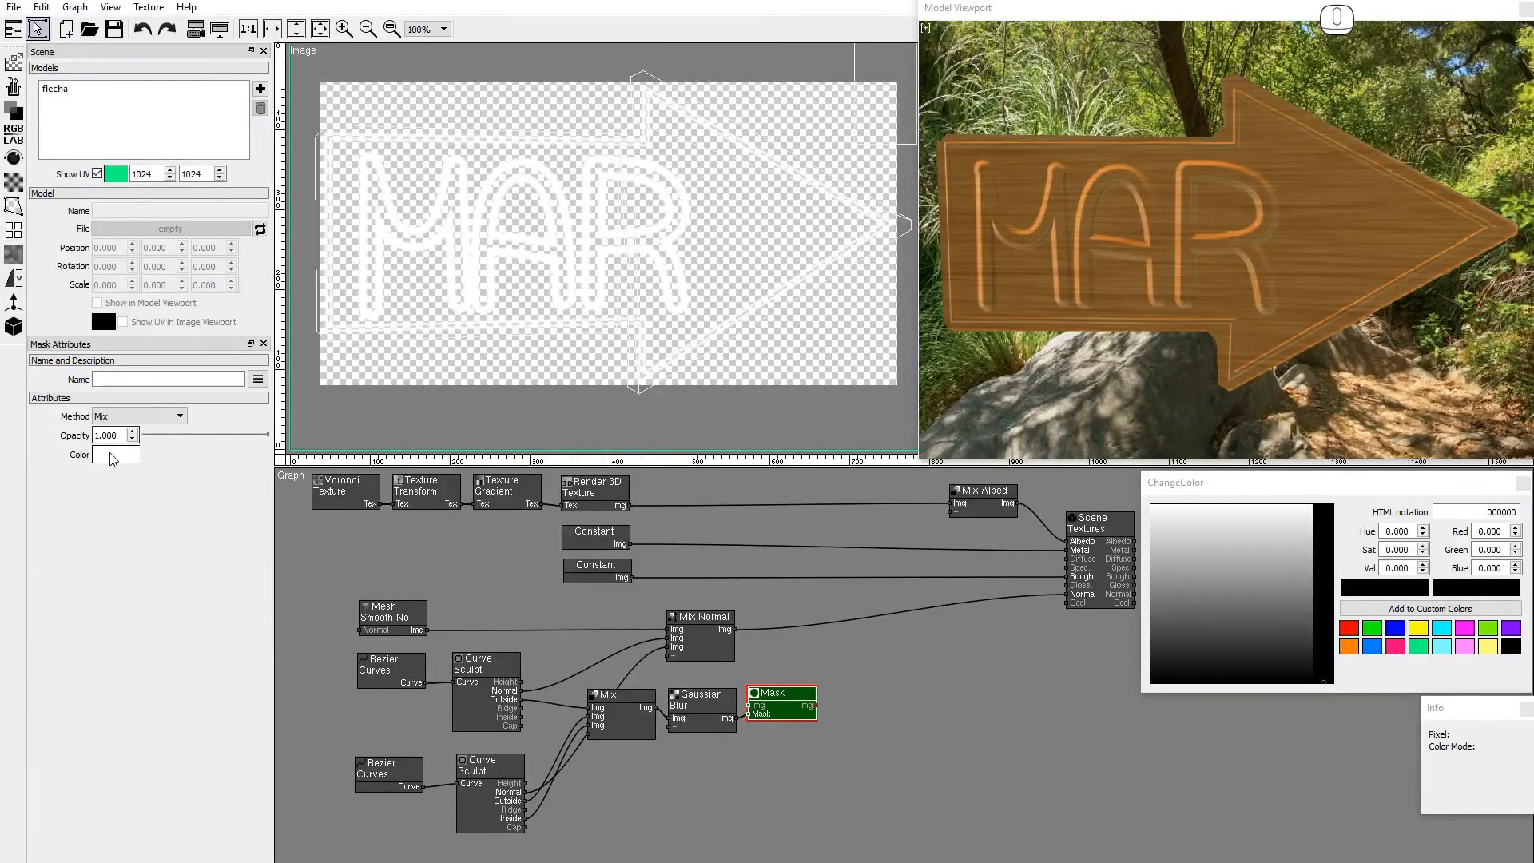
pyautogui.click(119, 456)
pyautogui.click(1513, 648)
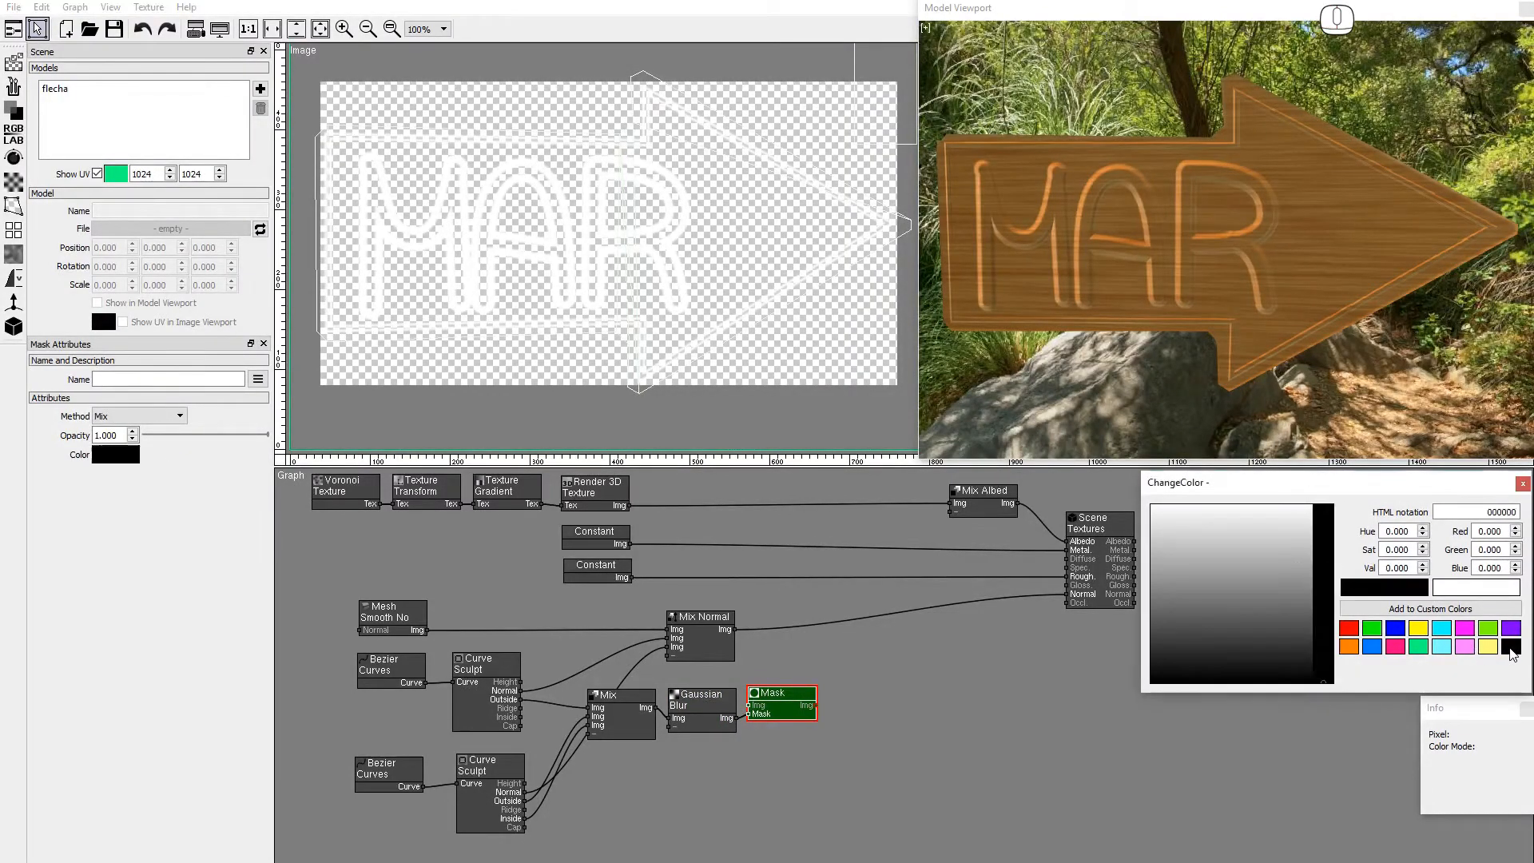
pyautogui.click(203, 435)
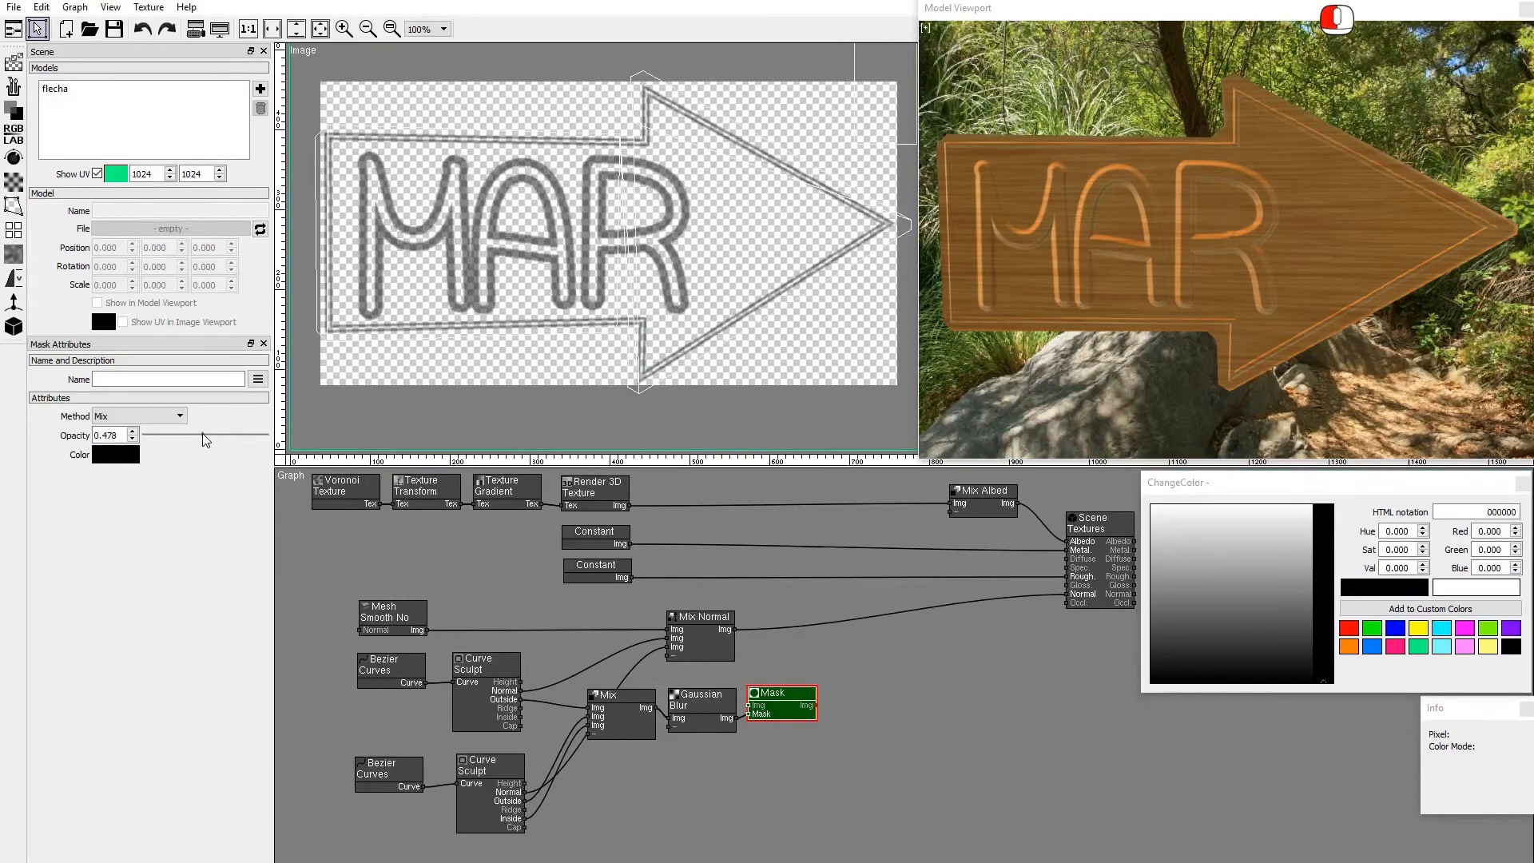
pyautogui.moveTo(818, 705); pyautogui.dragTo(947, 509)
pyautogui.moveTo(975, 440); pyautogui.dragTo(1079, 300)
# - Add a Mix node adding the two sculpts' Ridge outputs together
pyautogui.click(16, 109)
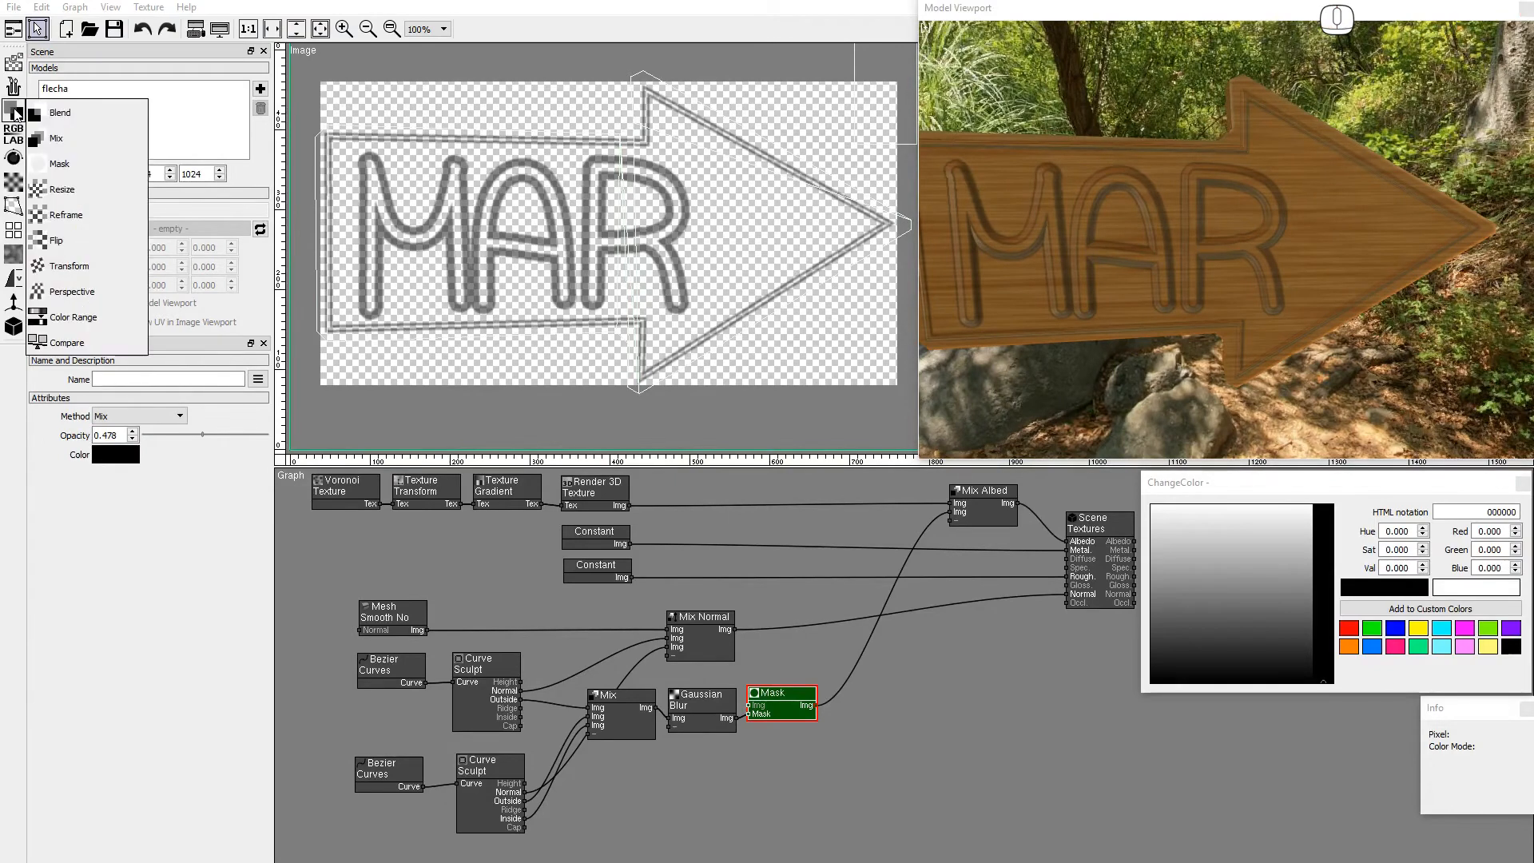
pyautogui.click(55, 137)
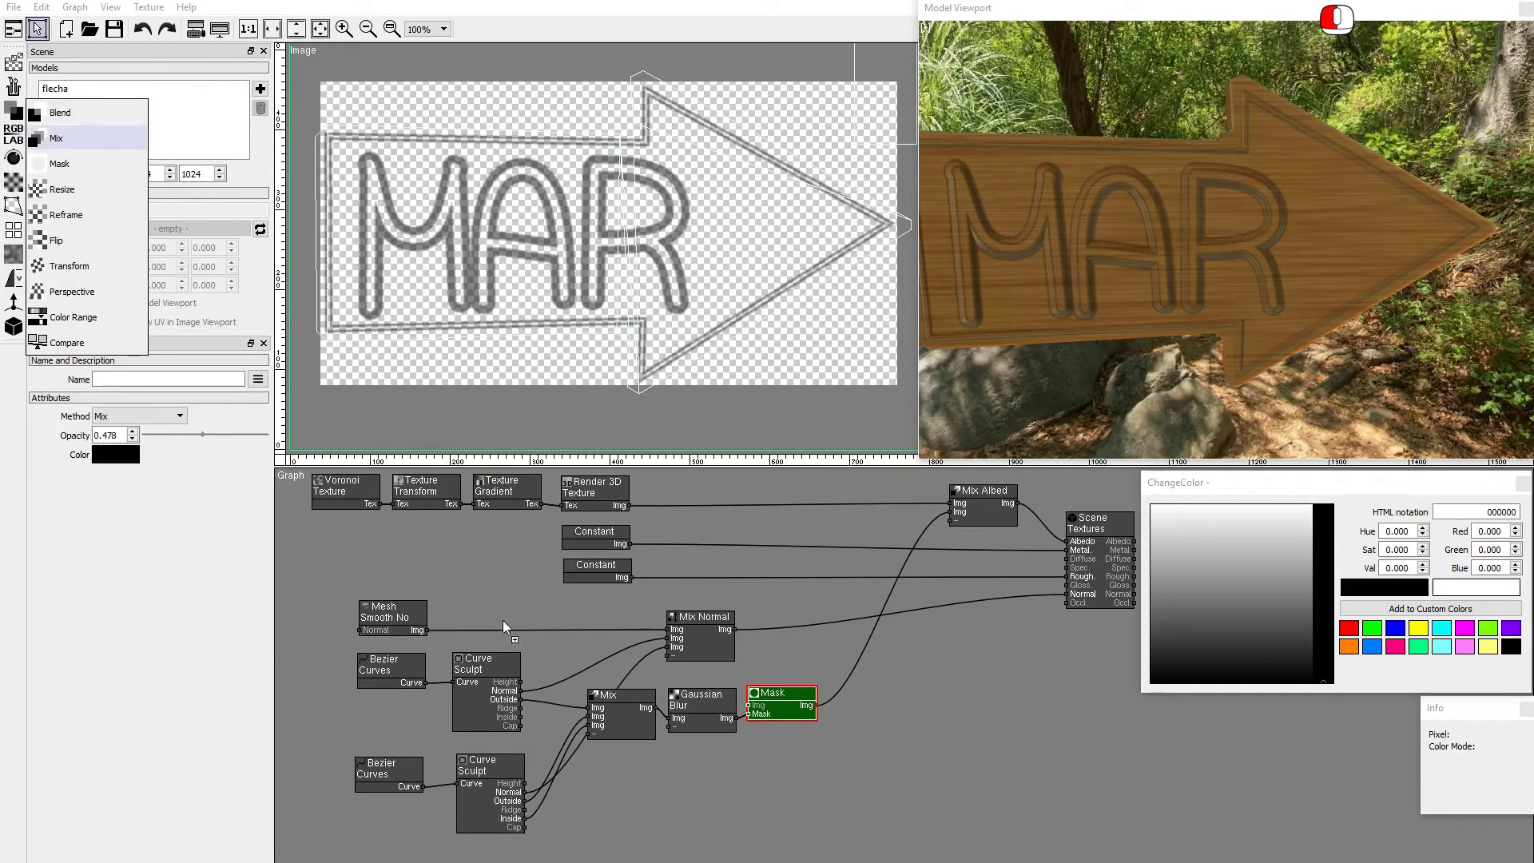
pyautogui.keyDown('shift'); pyautogui.click(588, 761); pyautogui.keyUp('shift')
pyautogui.moveTo(524, 712); pyautogui.dragTo(593, 774)
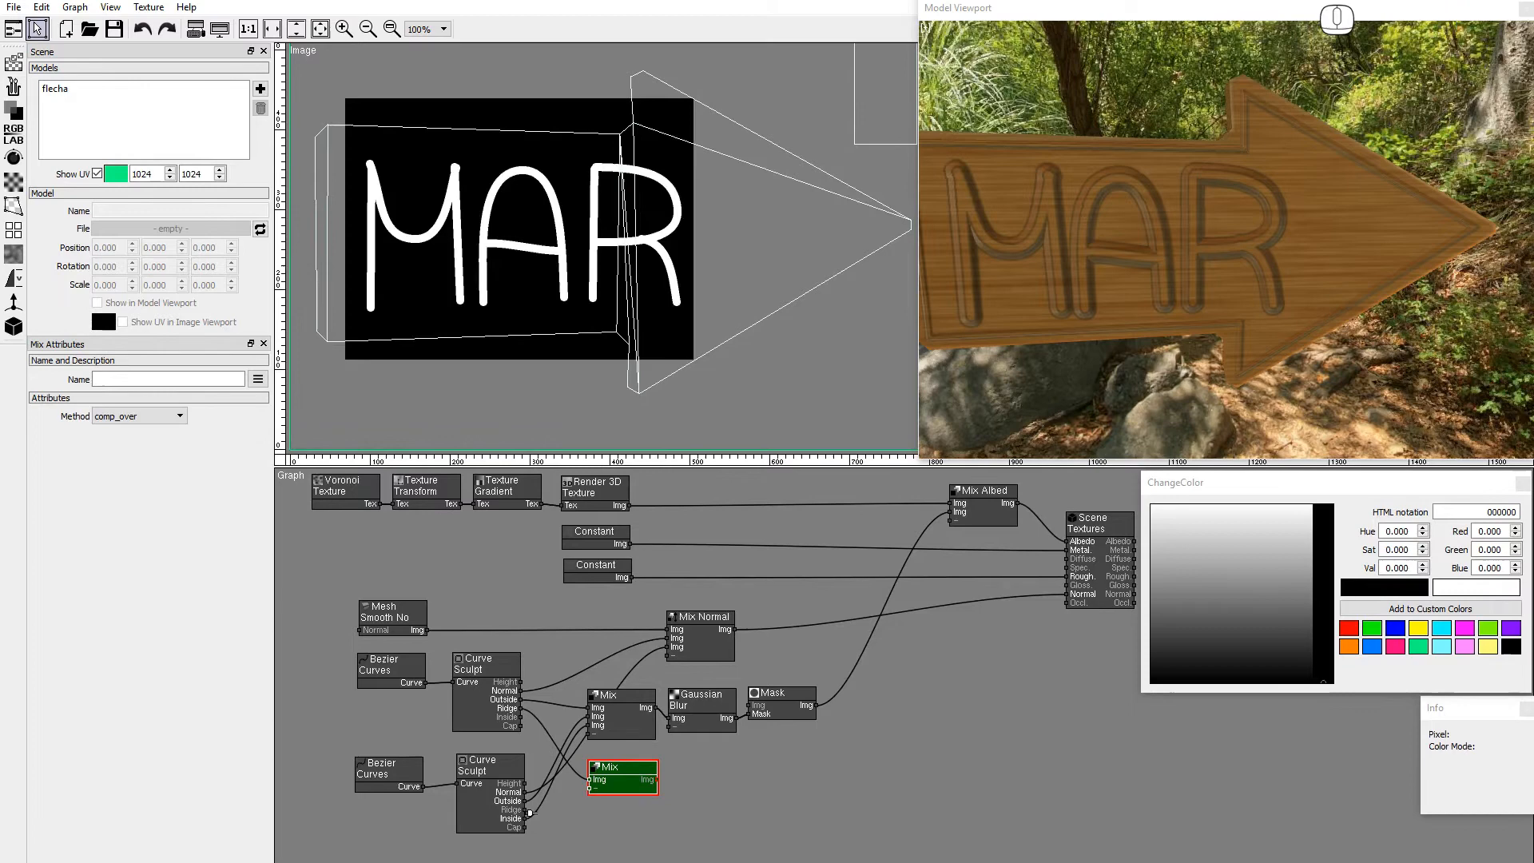
pyautogui.moveTo(527, 818); pyautogui.dragTo(587, 790)
pyautogui.click(138, 415)
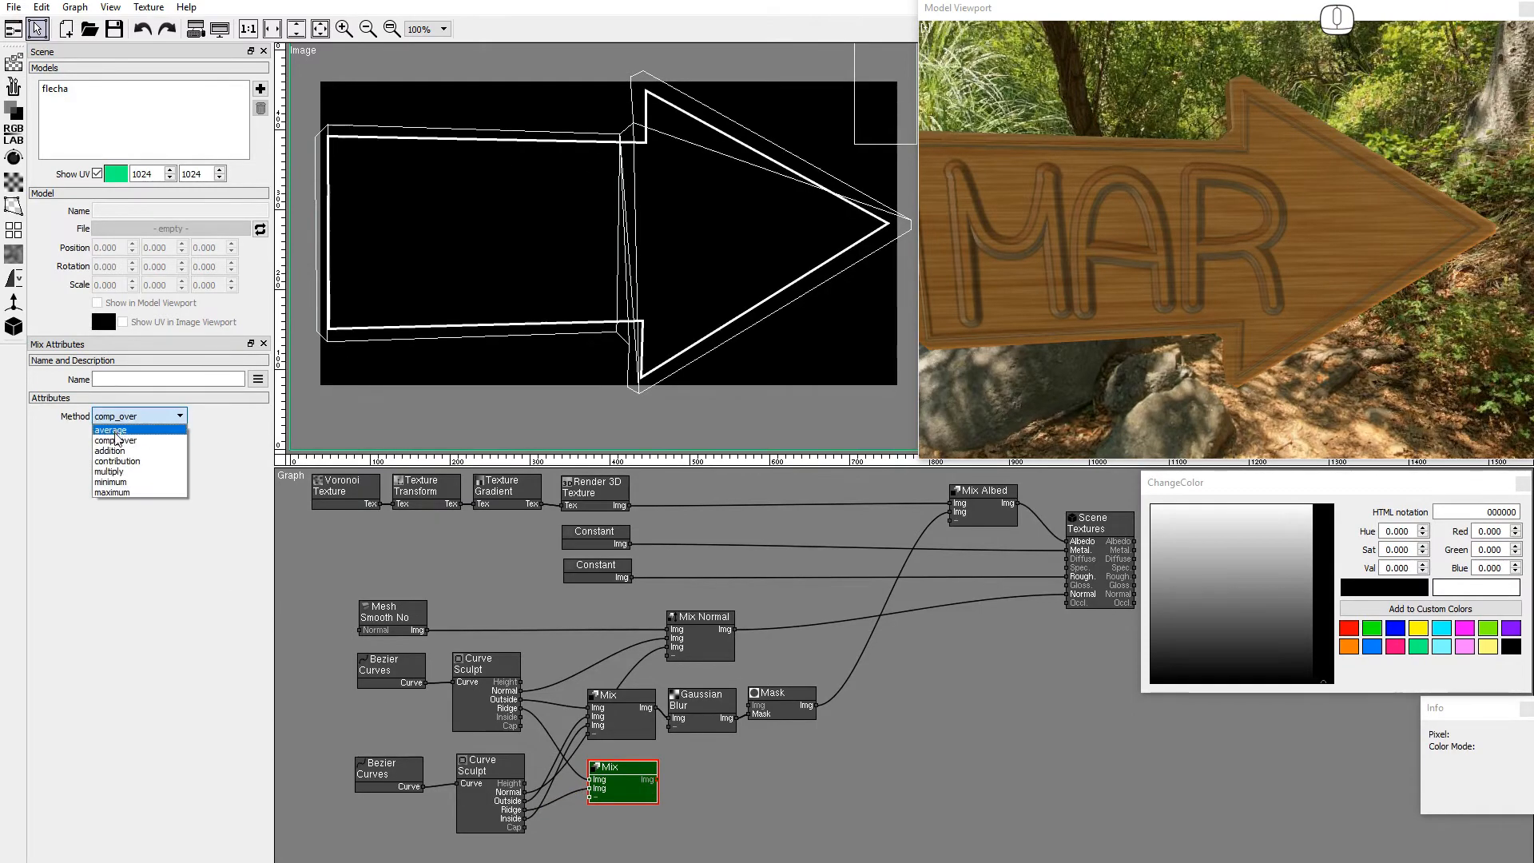
pyautogui.click(115, 457)
# - Add a Grow filter after the ridge Mix with Radius X and Y 3
pyautogui.click(14, 183)
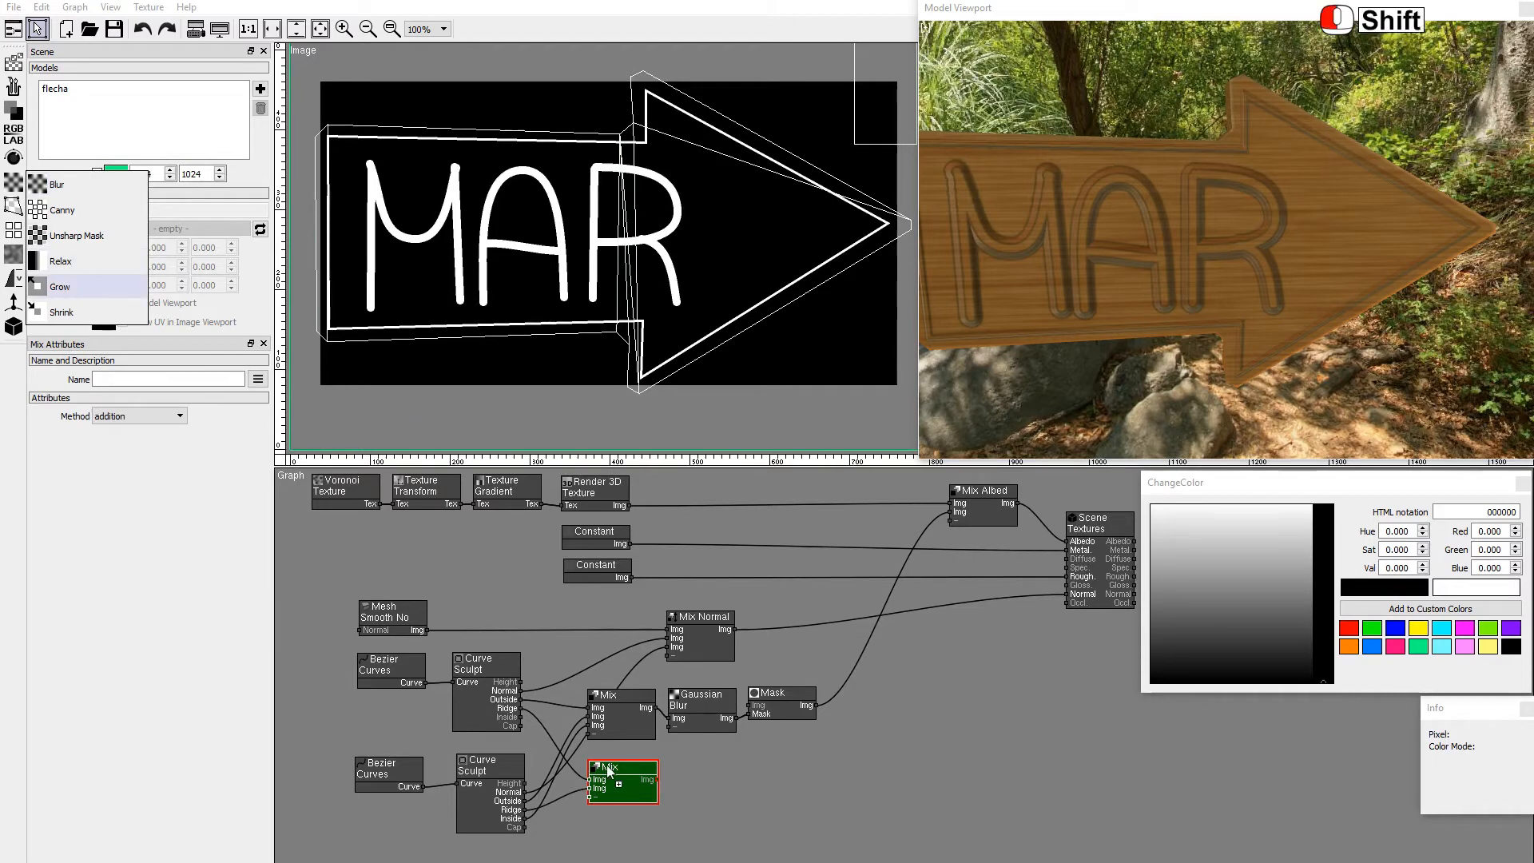
pyautogui.keyDown('shift'); pyautogui.click(670, 767); pyautogui.keyUp('shift')
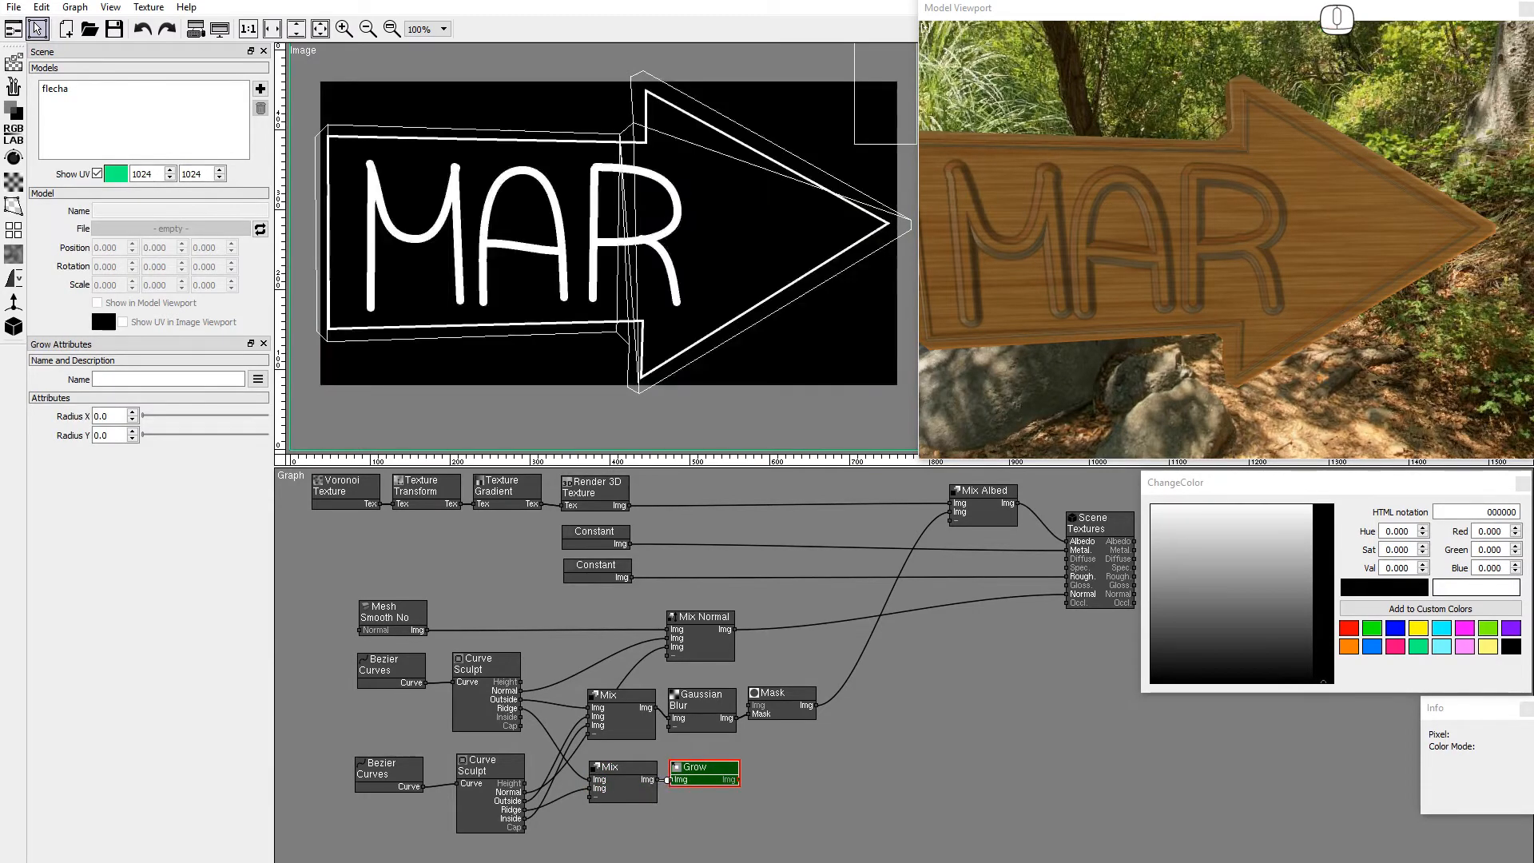
pyautogui.moveTo(118, 417); pyautogui.dragTo(55, 419)
pyautogui.write('3')
pyautogui.press('Tab')
pyautogui.write('3')
pyautogui.press('Return')
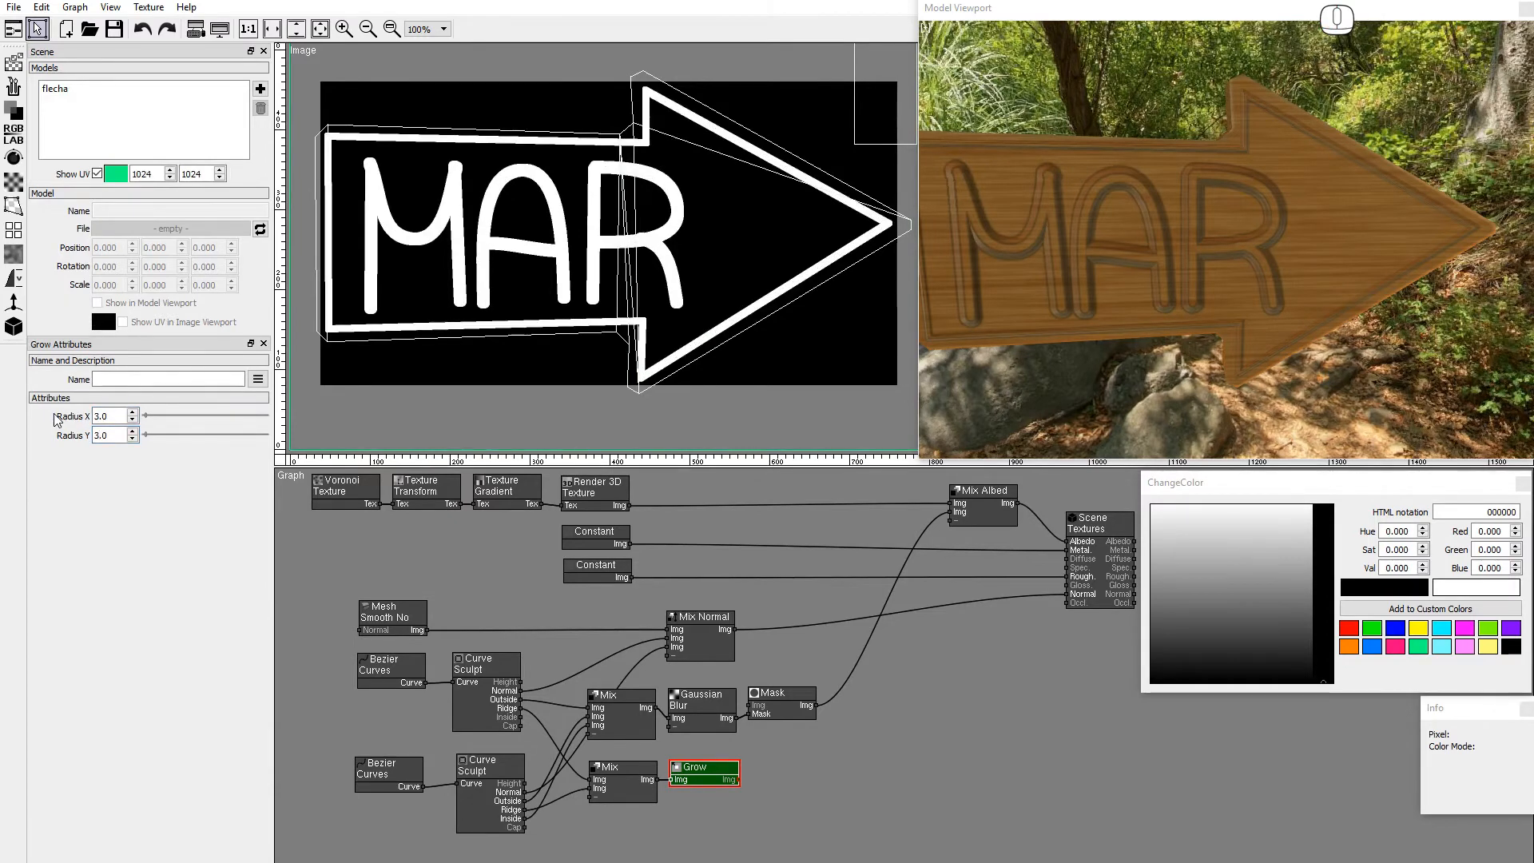
# - Soften the thickened ridge mask with a Gaussian Blur of radius 5
pyautogui.click(14, 182)
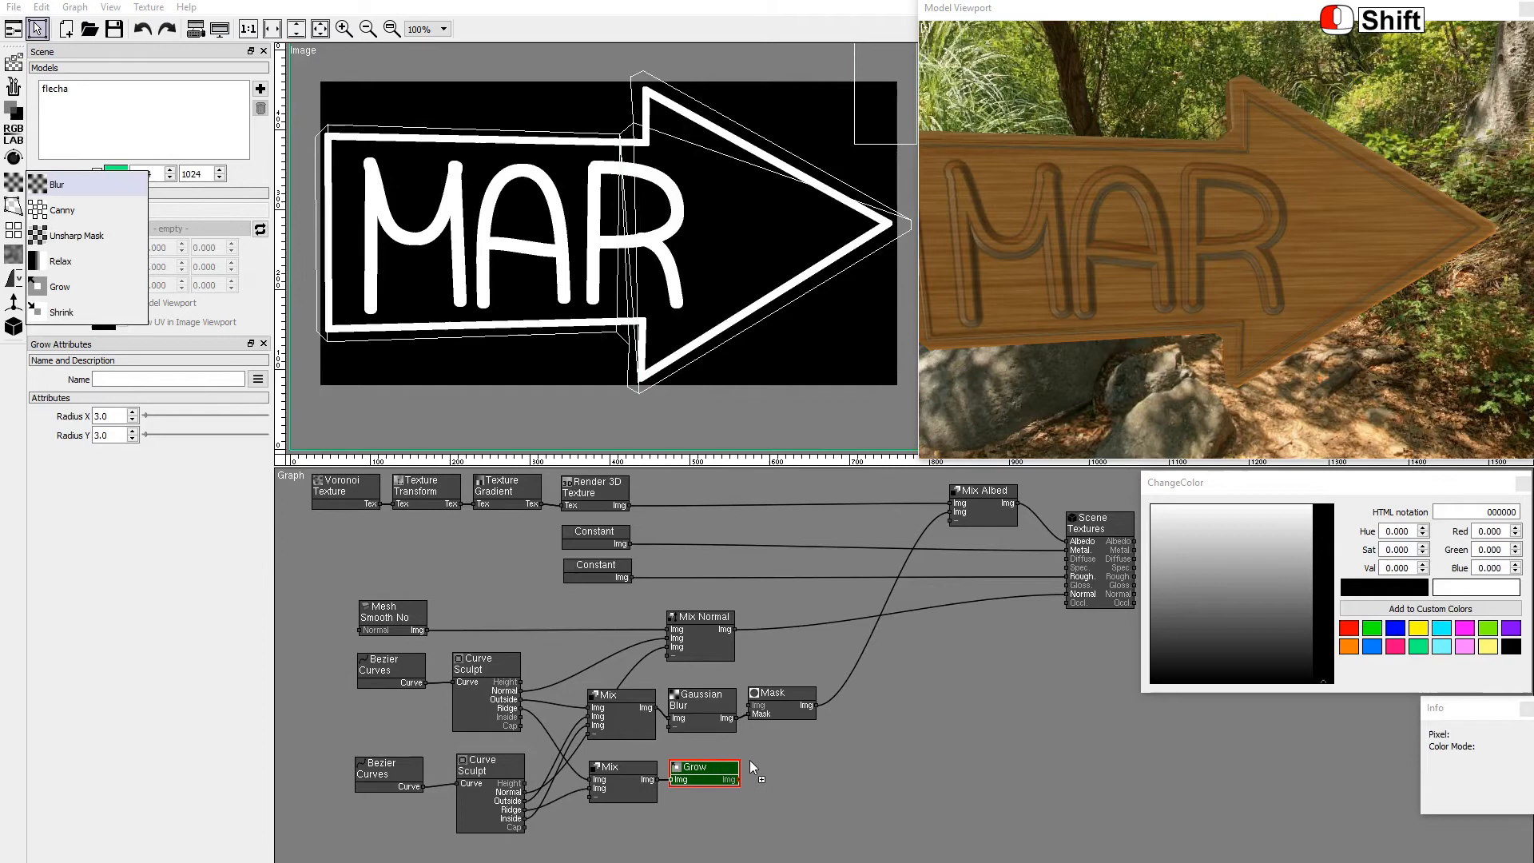
pyautogui.keyDown('shift'); pyautogui.click(751, 760); pyautogui.keyUp('shift')
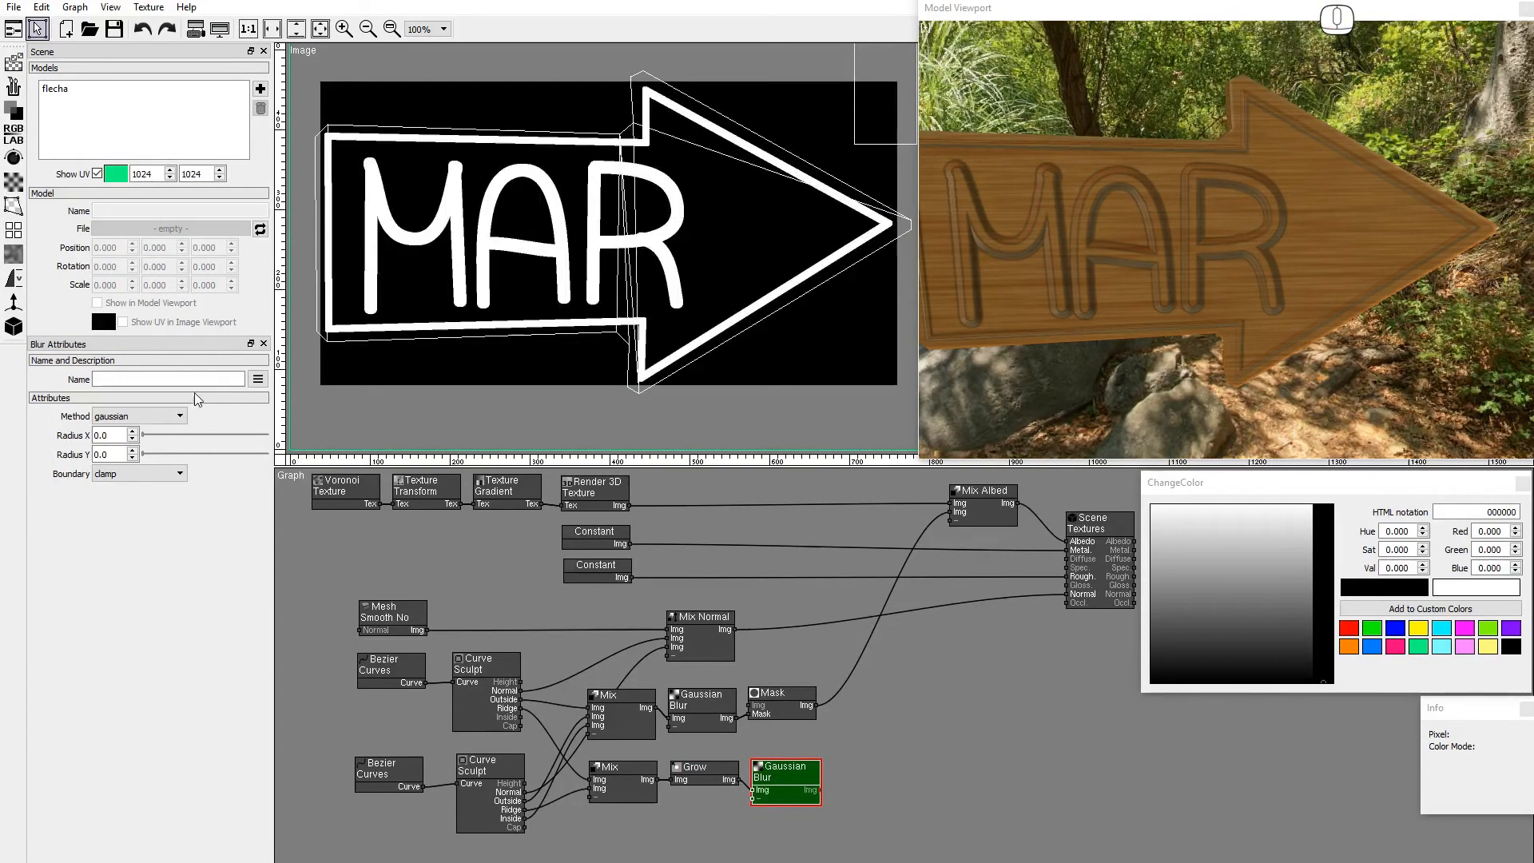
pyautogui.doubleClick(114, 435)
pyautogui.write('5')
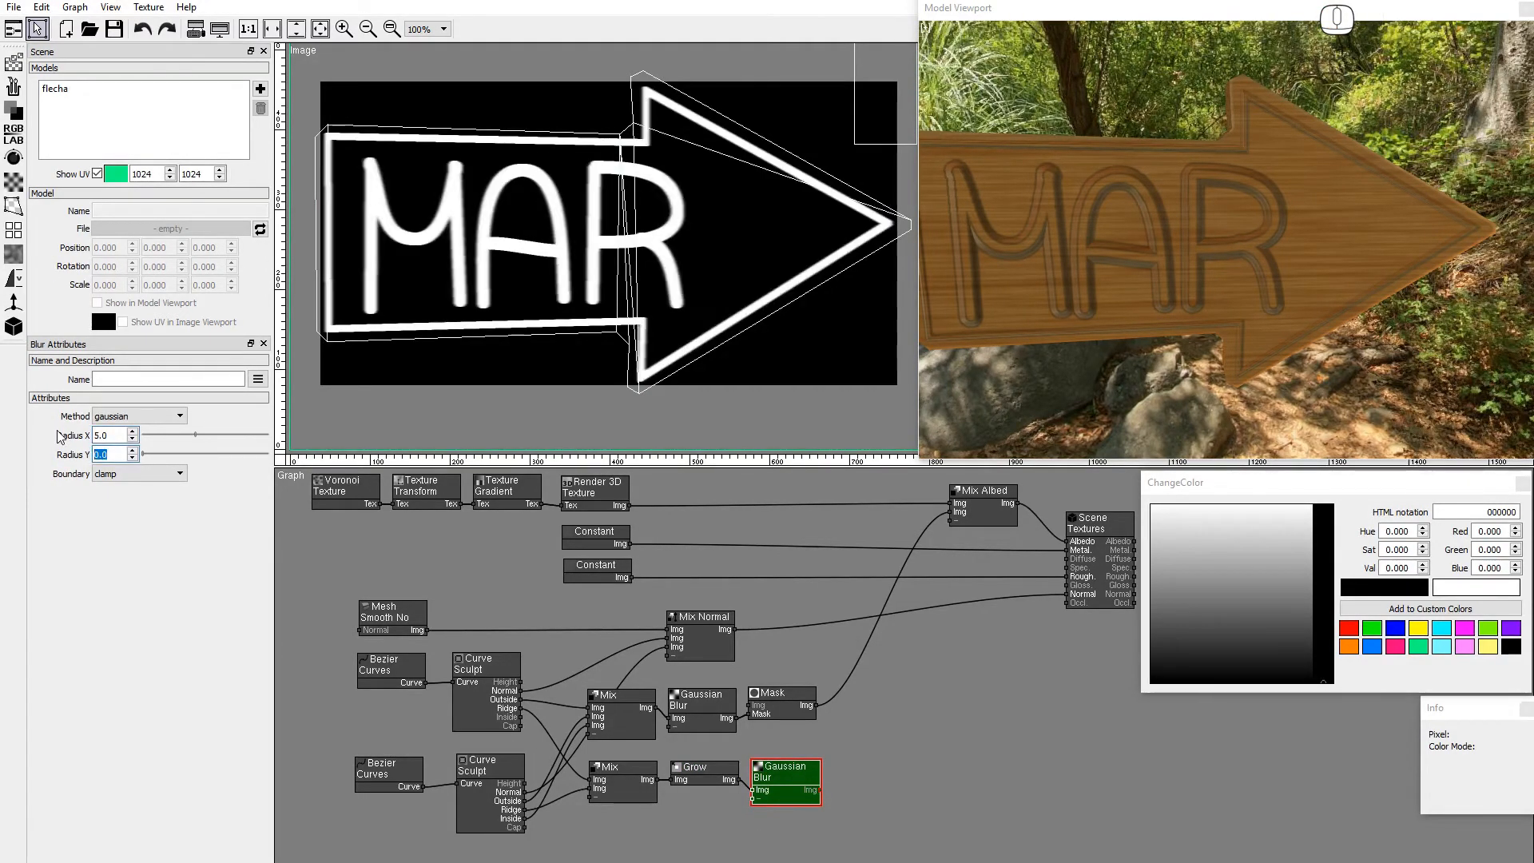
pyautogui.press('Tab')
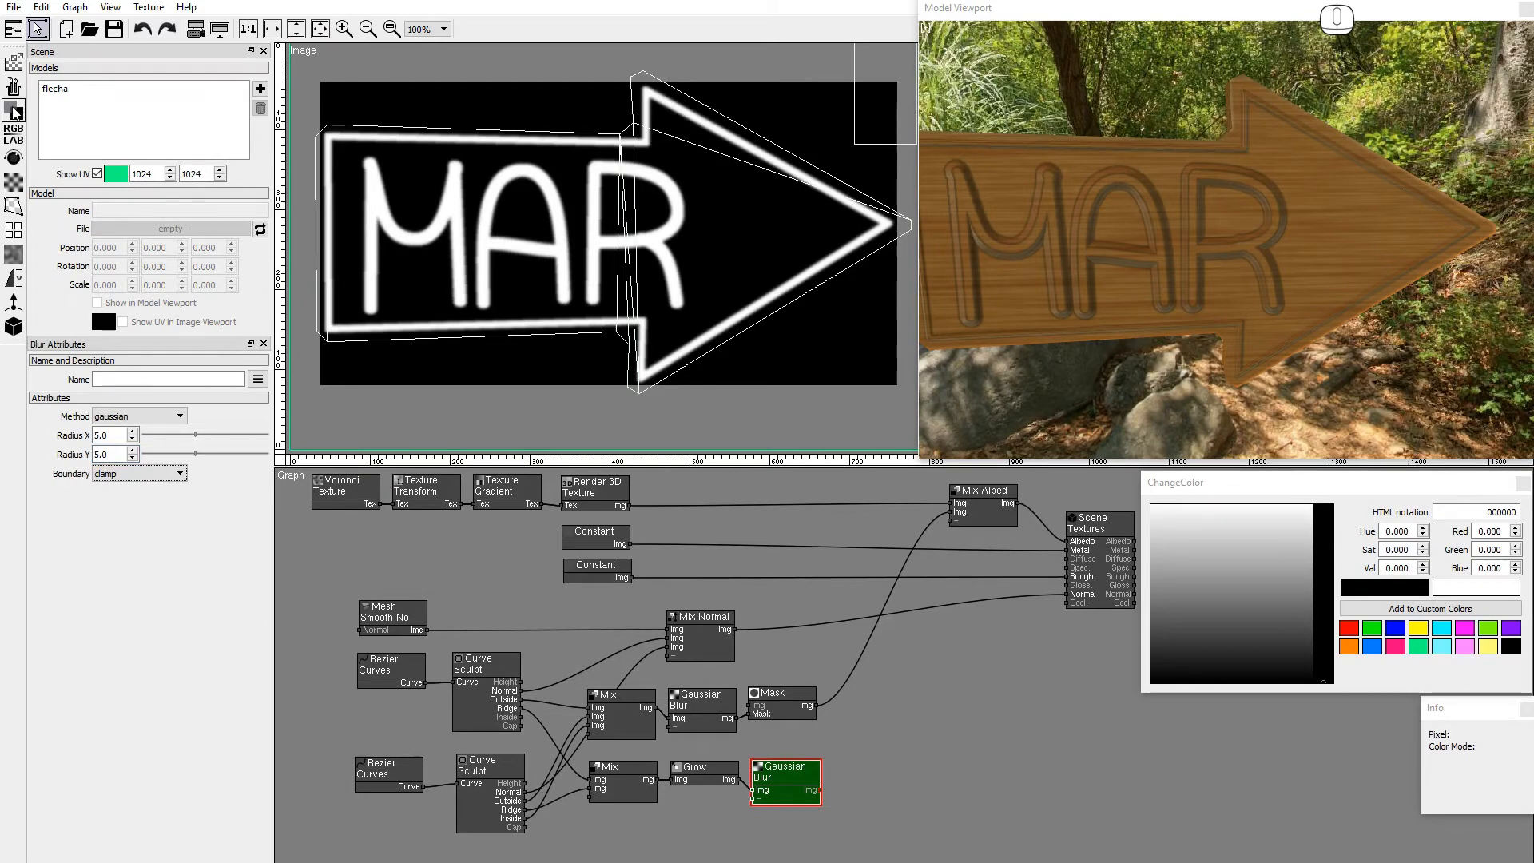
# - Add a Mask node tinted near-black dark brown at 0.650 opacity after the blur
pyautogui.click(15, 110)
pyautogui.click(59, 163)
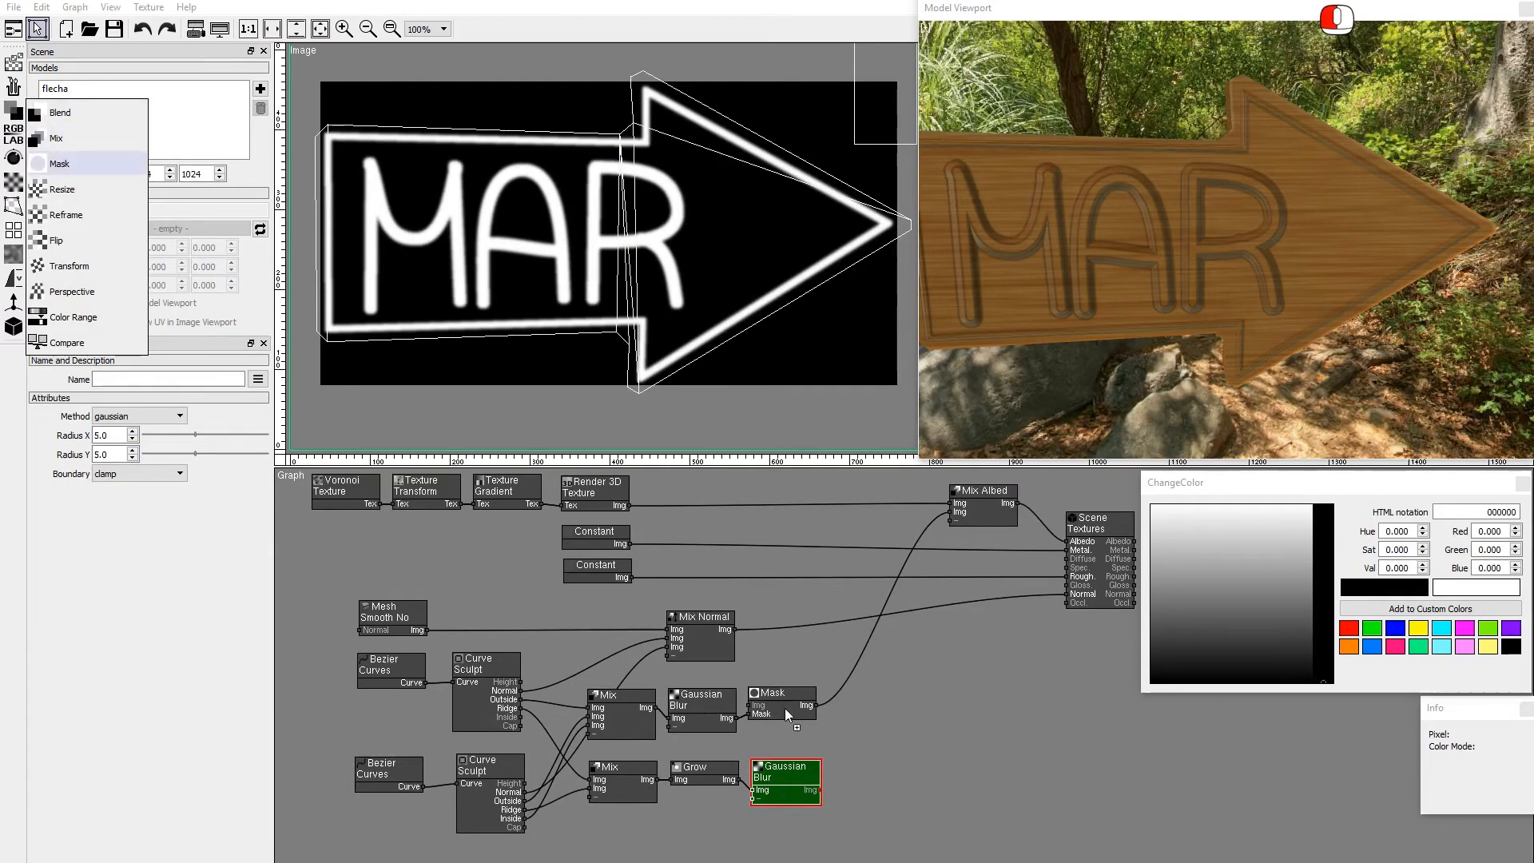
pyautogui.keyDown('shift'); pyautogui.click(832, 779); pyautogui.keyUp('shift')
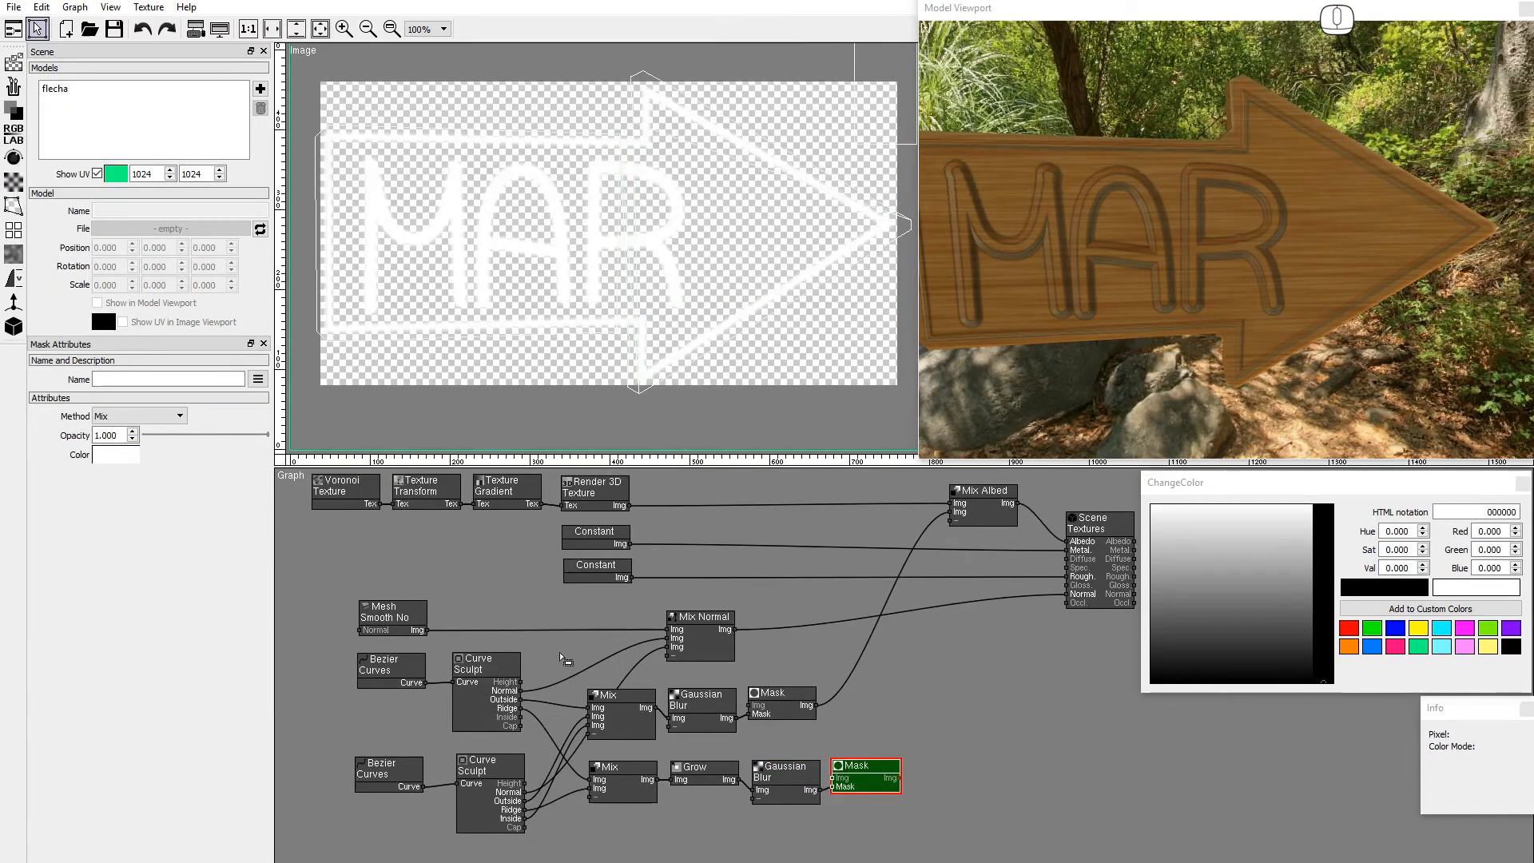
pyautogui.click(115, 456)
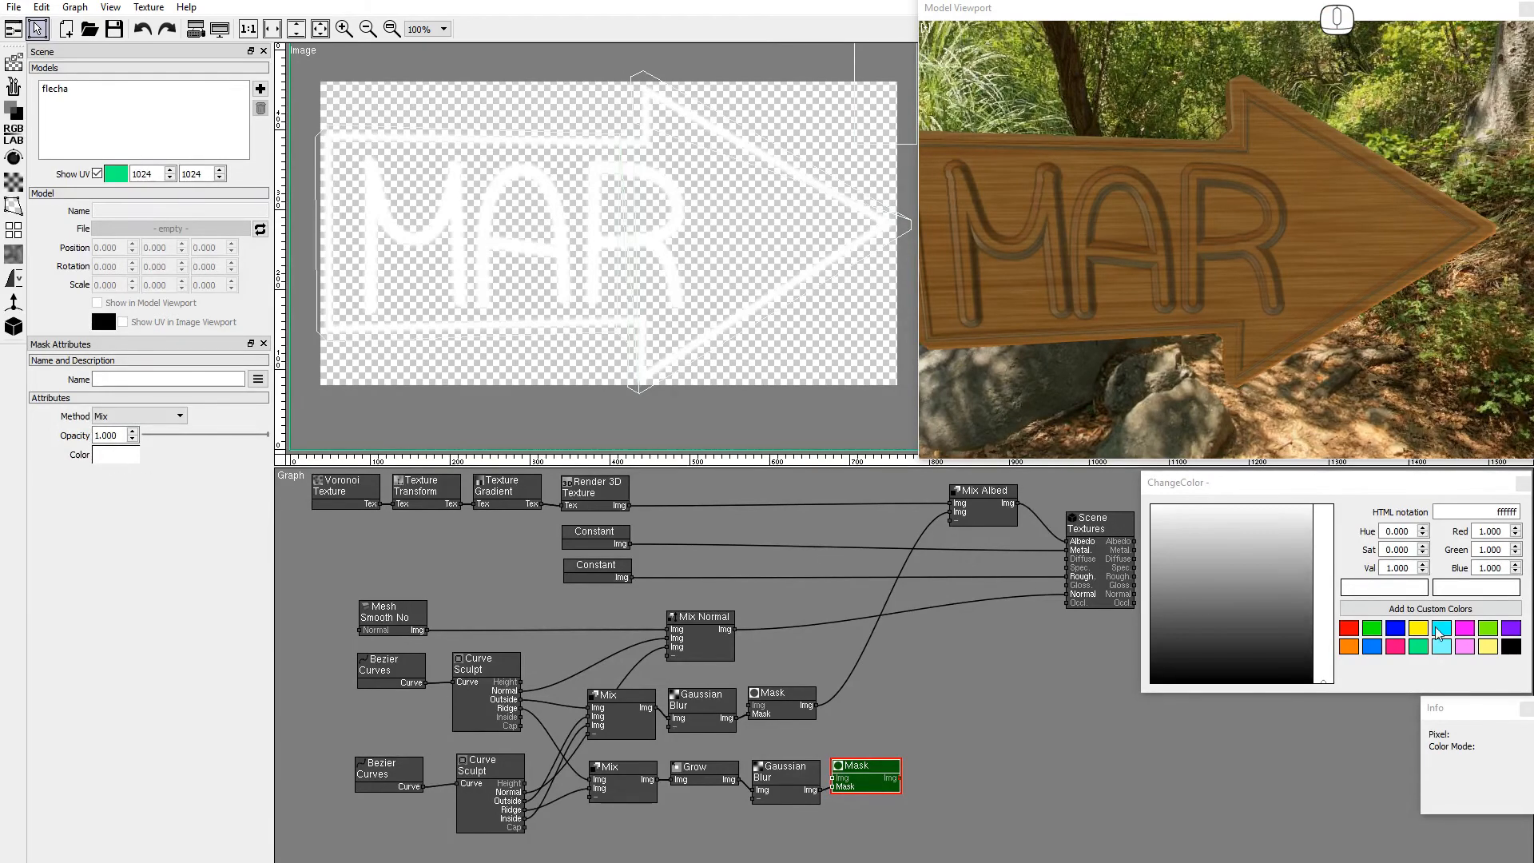
pyautogui.click(1350, 628)
pyautogui.click(1159, 667)
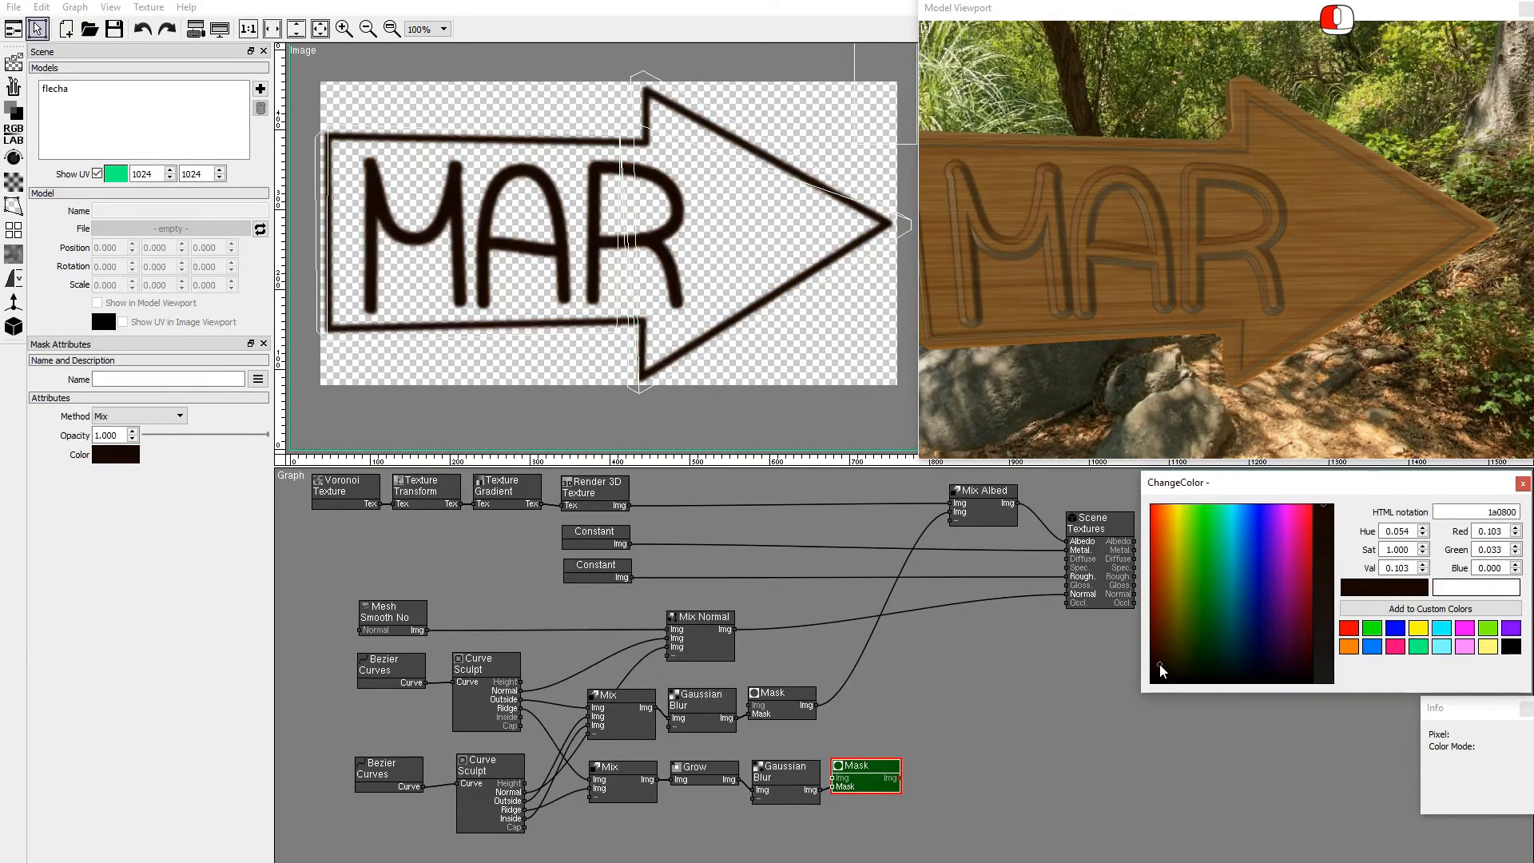
pyautogui.click(225, 437)
# - Feed the tinted ridge mask into the Mix Albed node so it shades the sign
pyautogui.moveTo(897, 780); pyautogui.dragTo(942, 523)
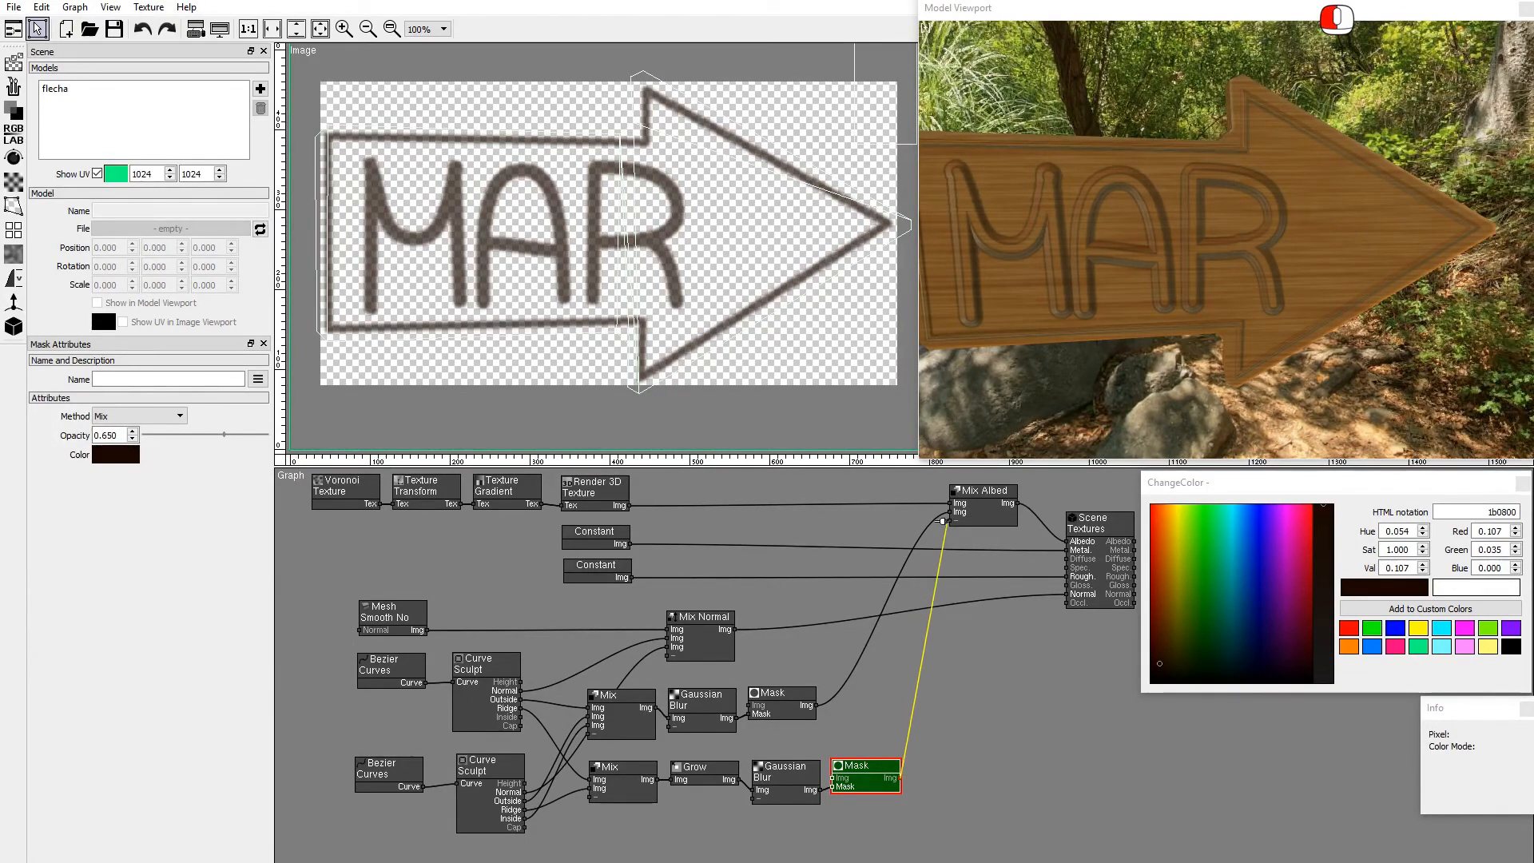
pyautogui.moveTo(1059, 251); pyautogui.dragTo(1132, 283)
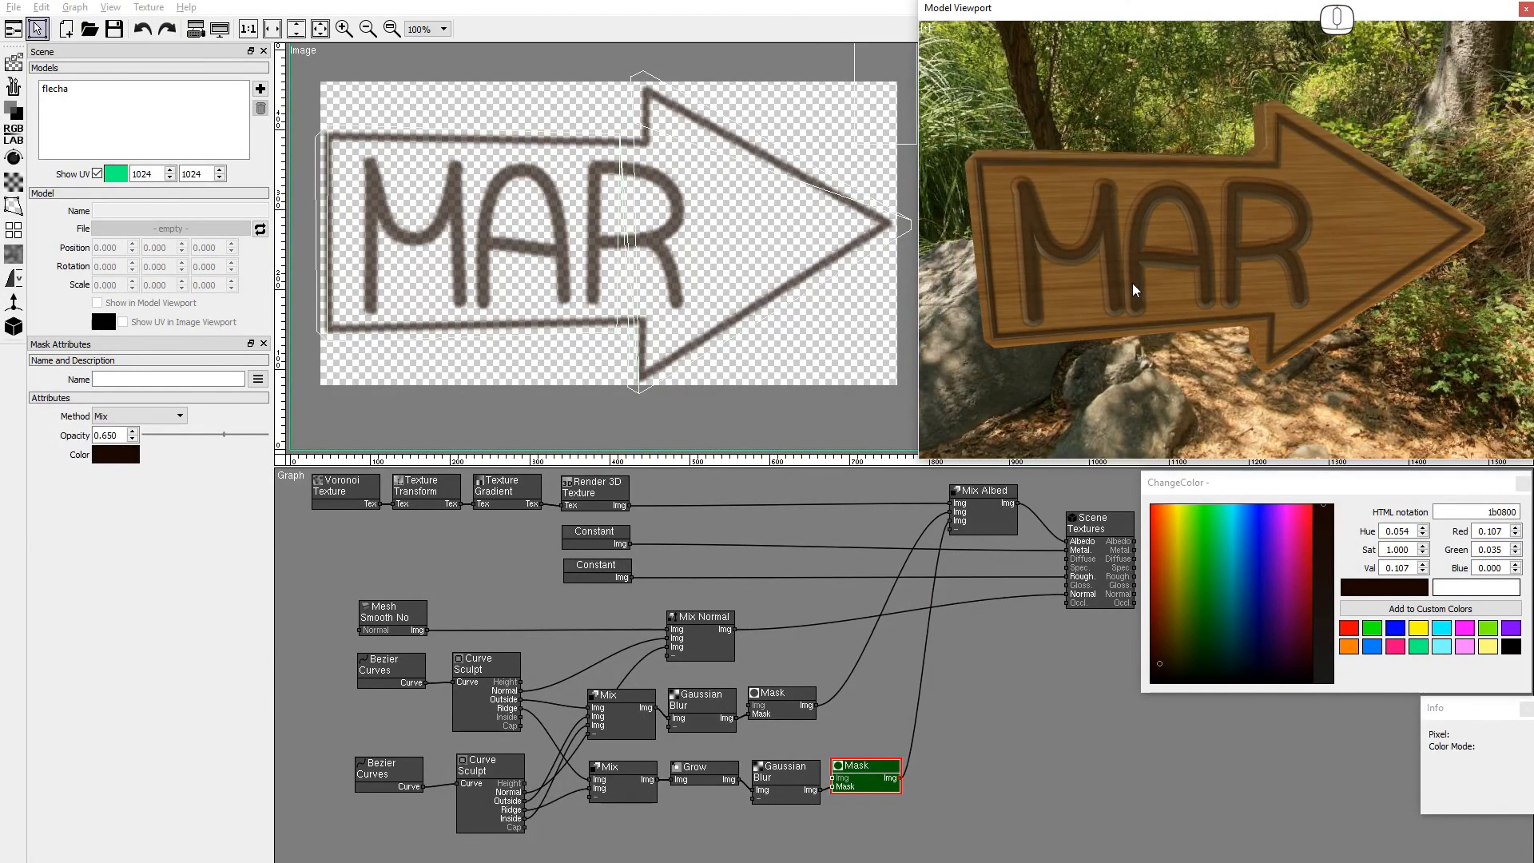
# - Reshape the leg curve of the R and reselect the arrow-tip outline point
pyautogui.doubleClick(701, 630)
pyautogui.click(390, 667)
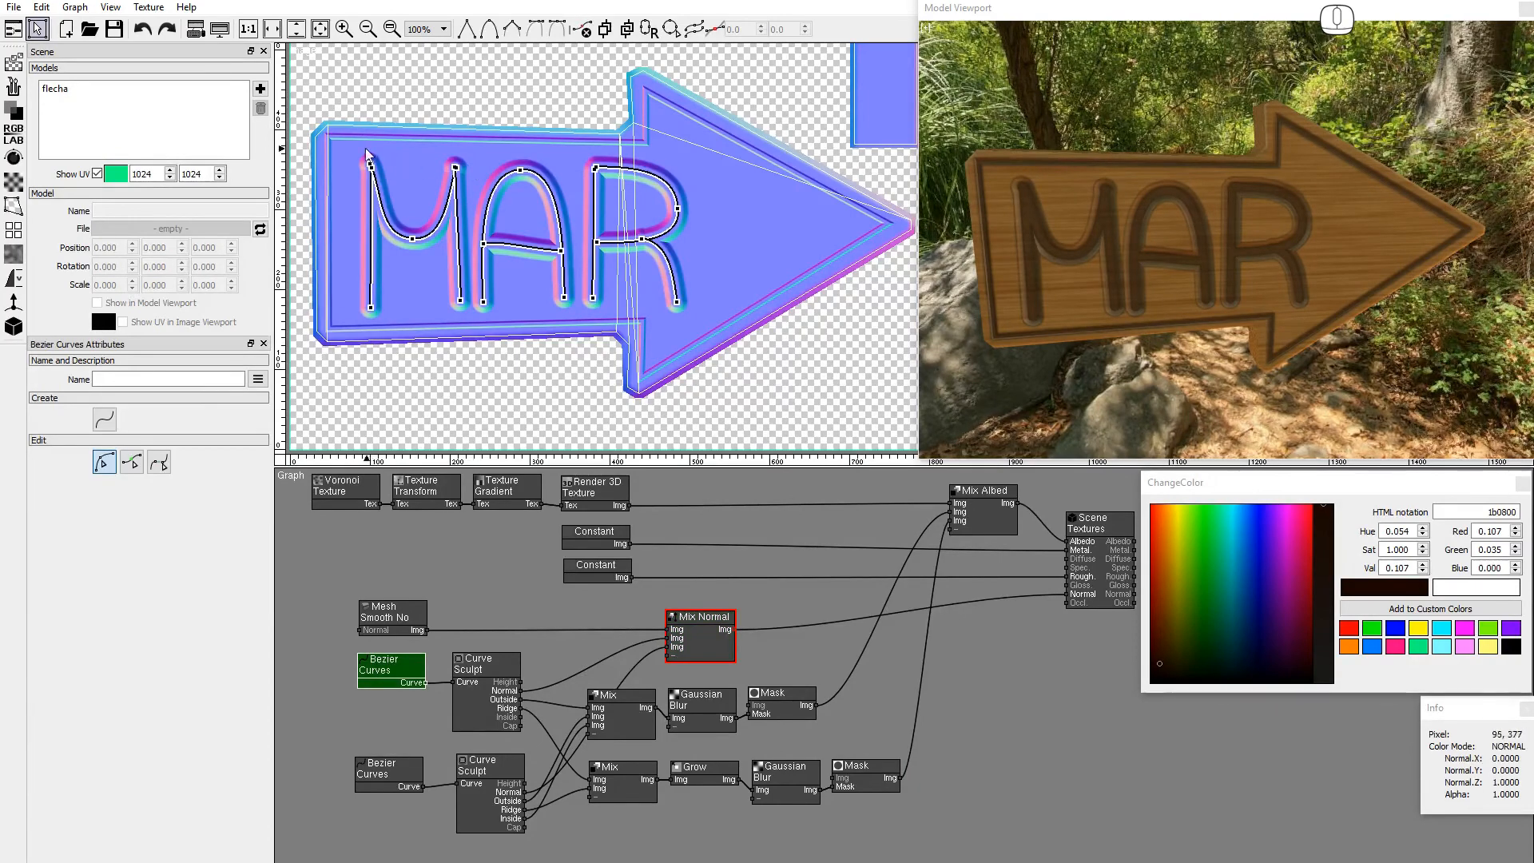
pyautogui.moveTo(671, 278); pyautogui.dragTo(686, 302)
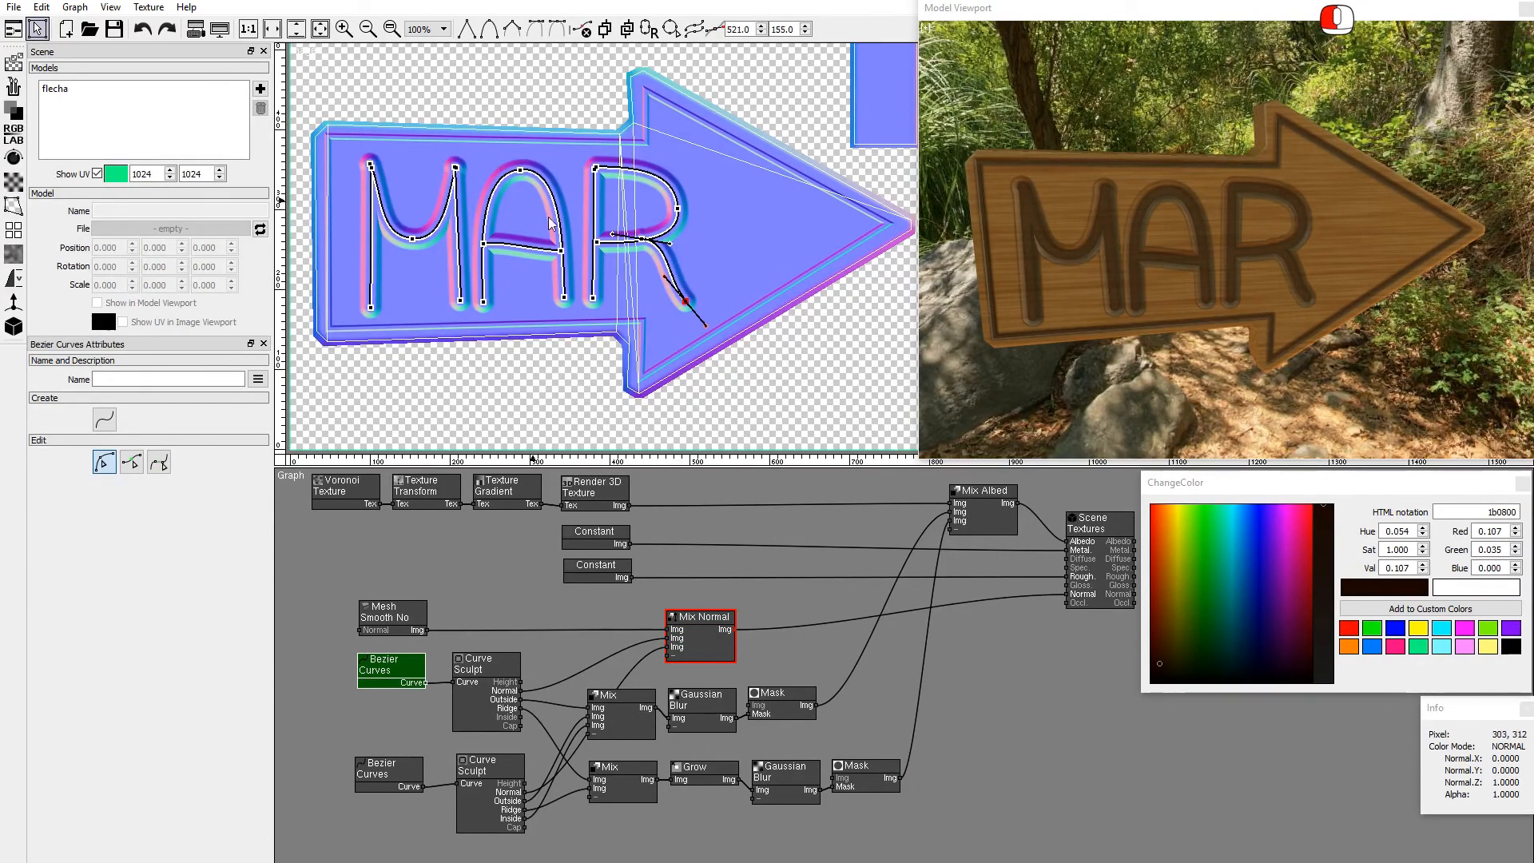
pyautogui.click(386, 773)
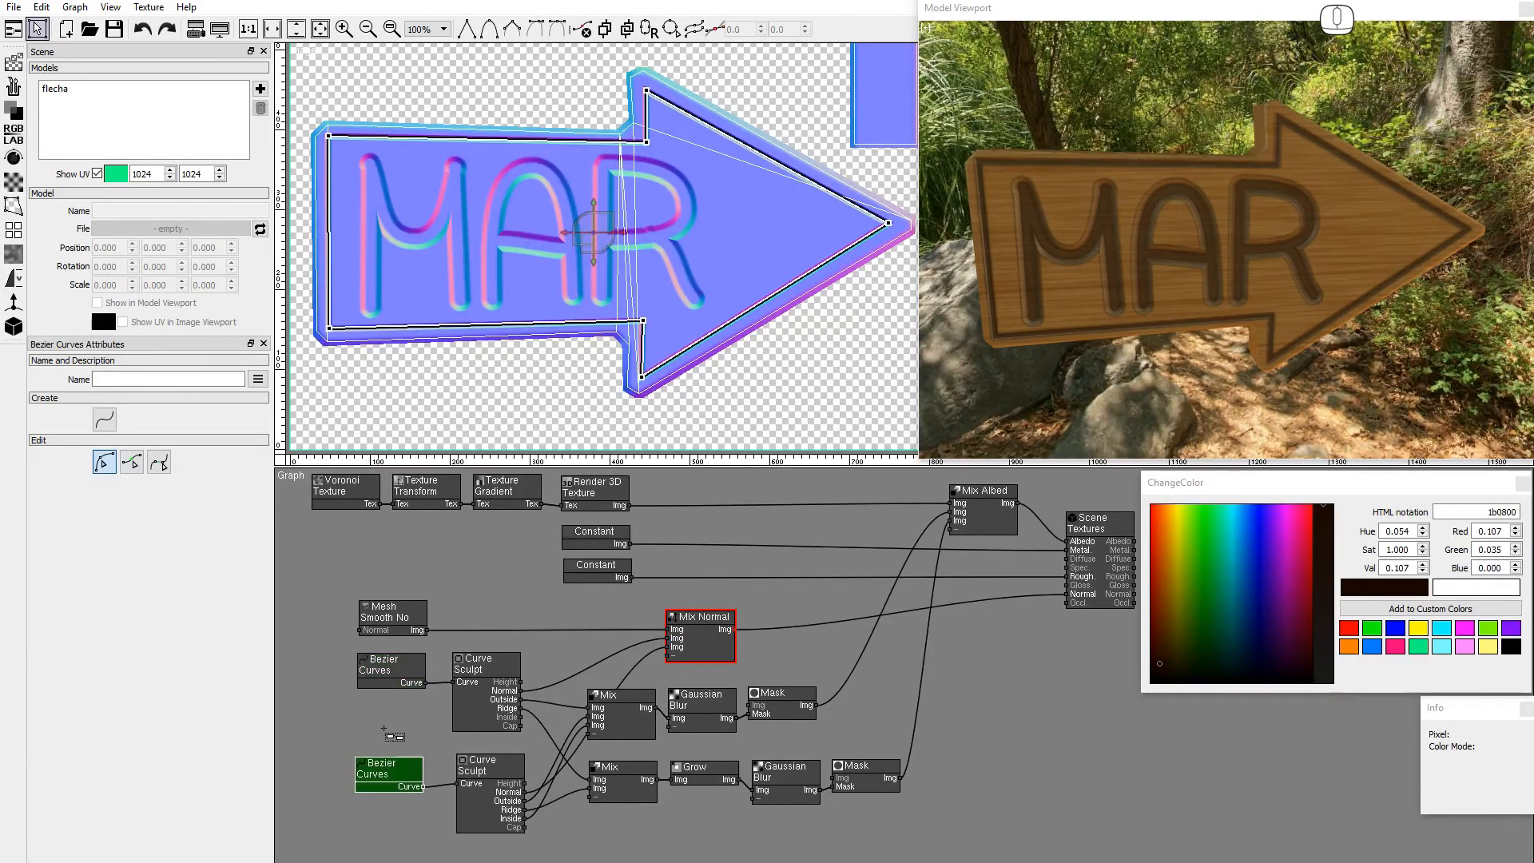
pyautogui.click(887, 225)
# - Darken both tint masks to brown and raise the border tint's opacity to 0.752
pyautogui.click(780, 701)
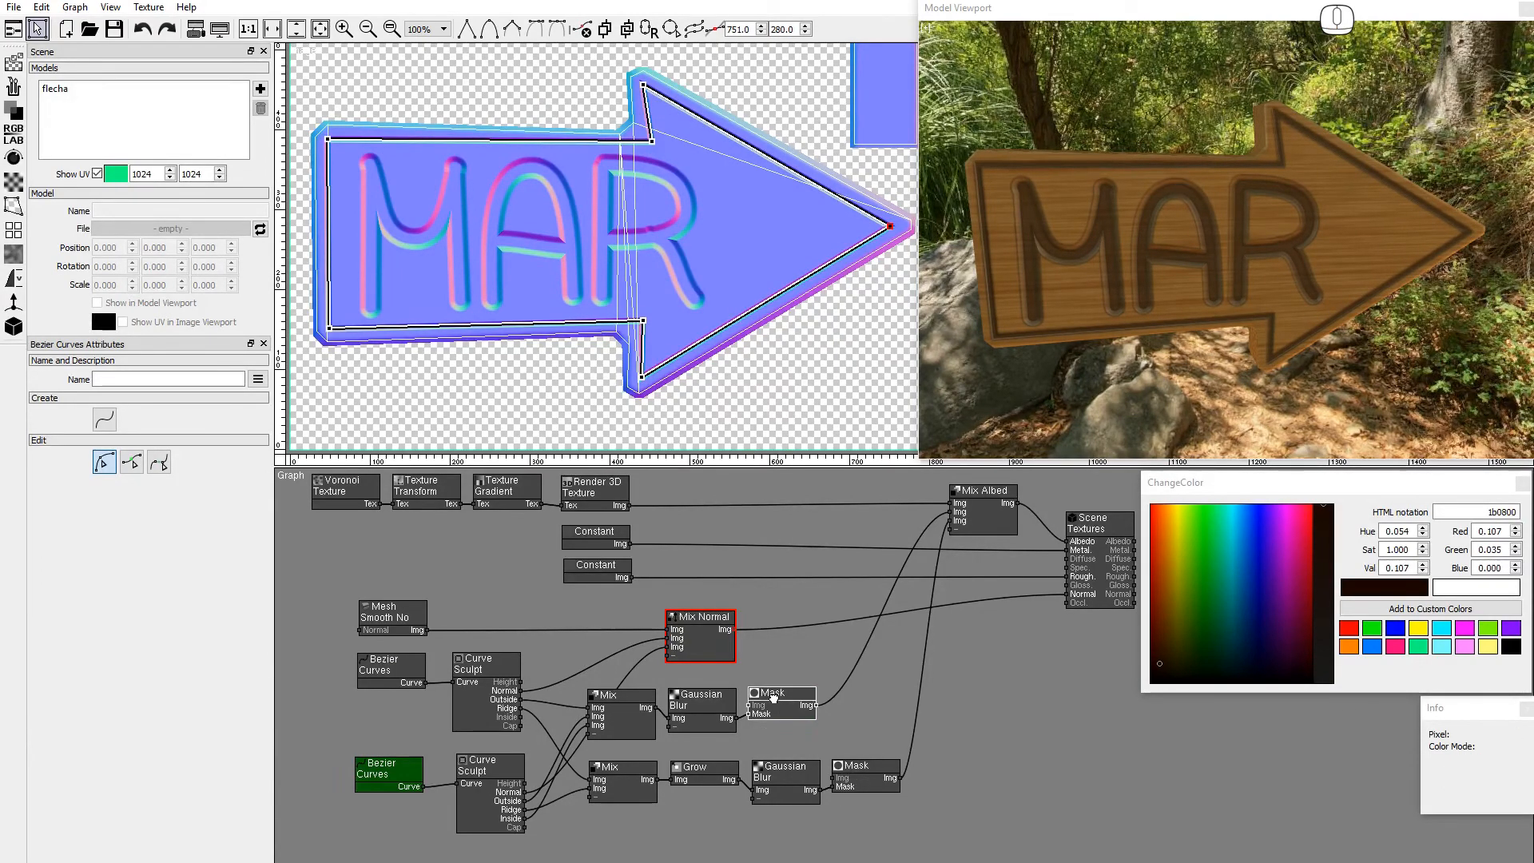
pyautogui.click(1348, 650)
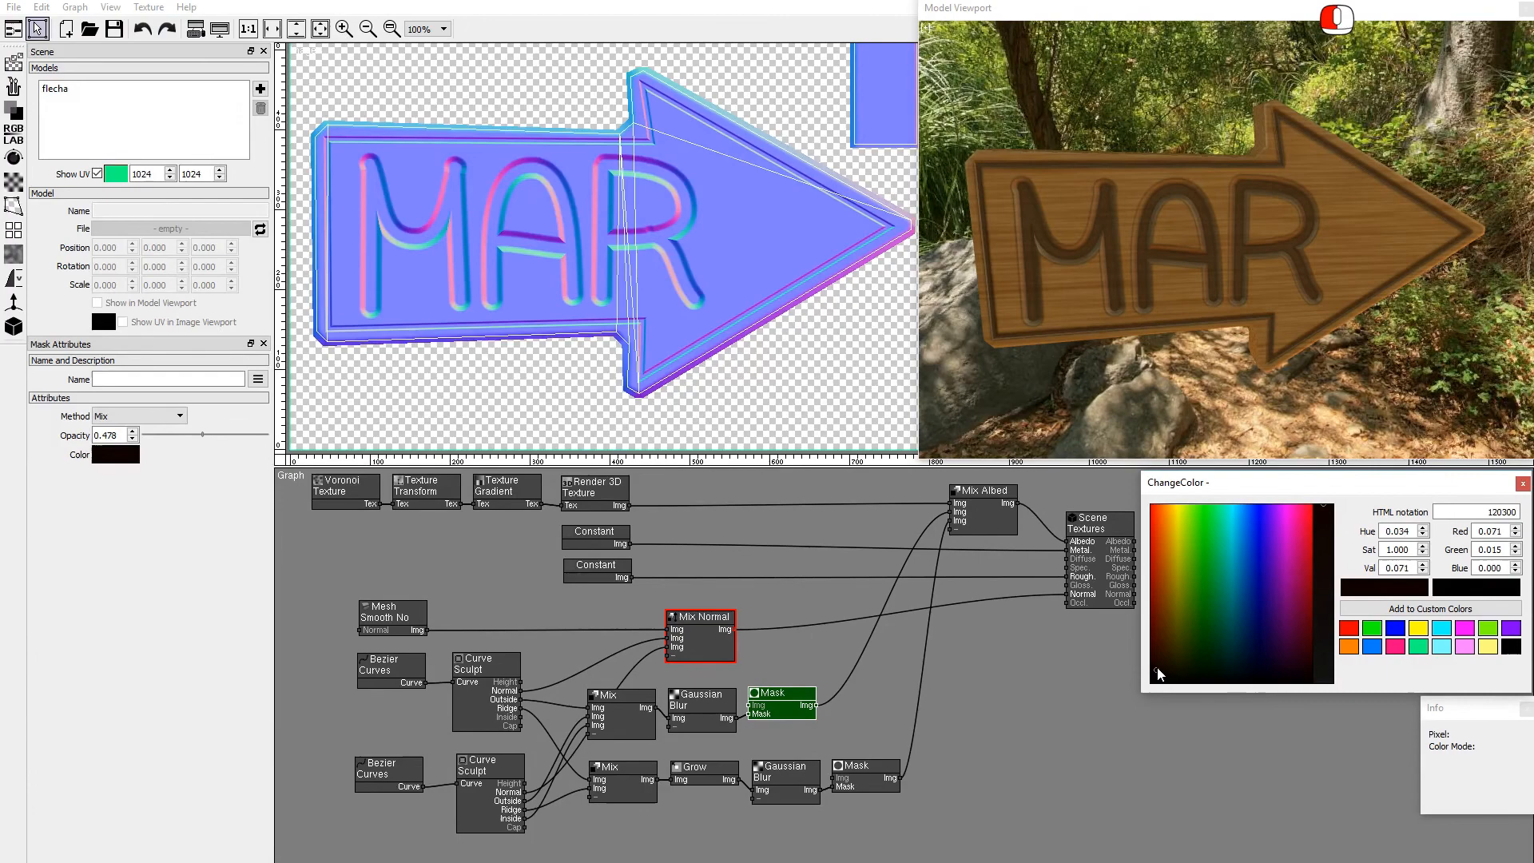
pyautogui.click(1161, 666)
pyautogui.click(861, 777)
pyautogui.moveTo(201, 435); pyautogui.dragTo(235, 435)
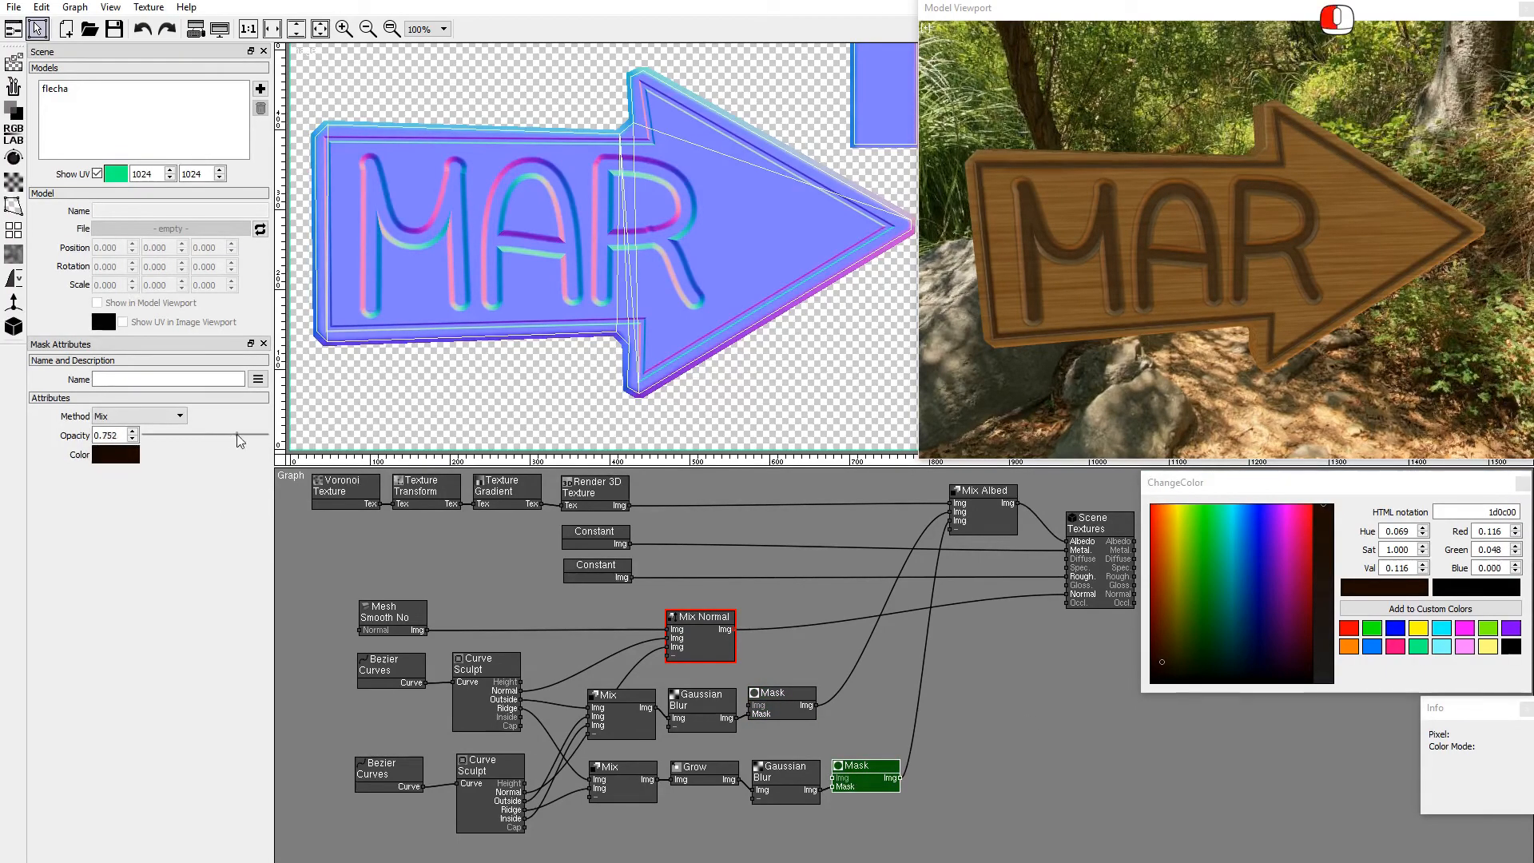
# - Inspect the tint in 3D and rotate the sky backdrop via the viewport settings (Theta)
pyautogui.moveTo(1139, 300)
pyautogui.keyDown('alt'); pyautogui.mouseDown()
pyautogui.moveTo(1237, 357)
pyautogui.moveTo(1318, 241)
pyautogui.mouseUp(); pyautogui.keyUp('alt')
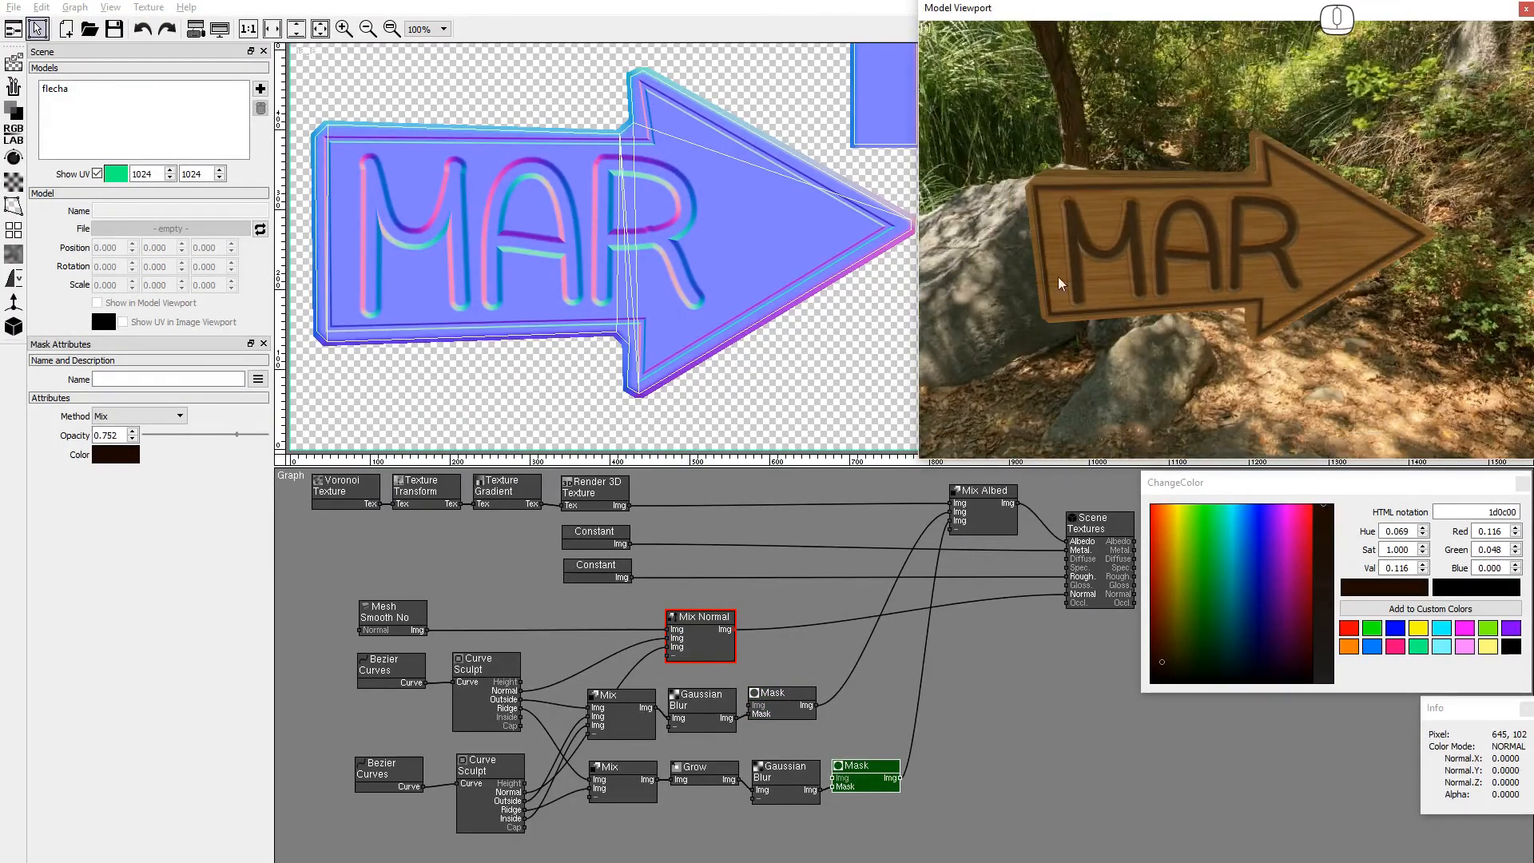
pyautogui.press('F7')
pyautogui.moveTo(1224, 12)
pyautogui.mouseDown()
pyautogui.moveTo(591, 36)
pyautogui.moveTo(579, 60)
pyautogui.mouseUp()
pyautogui.moveTo(633, 231); pyautogui.dragTo(712, 245)
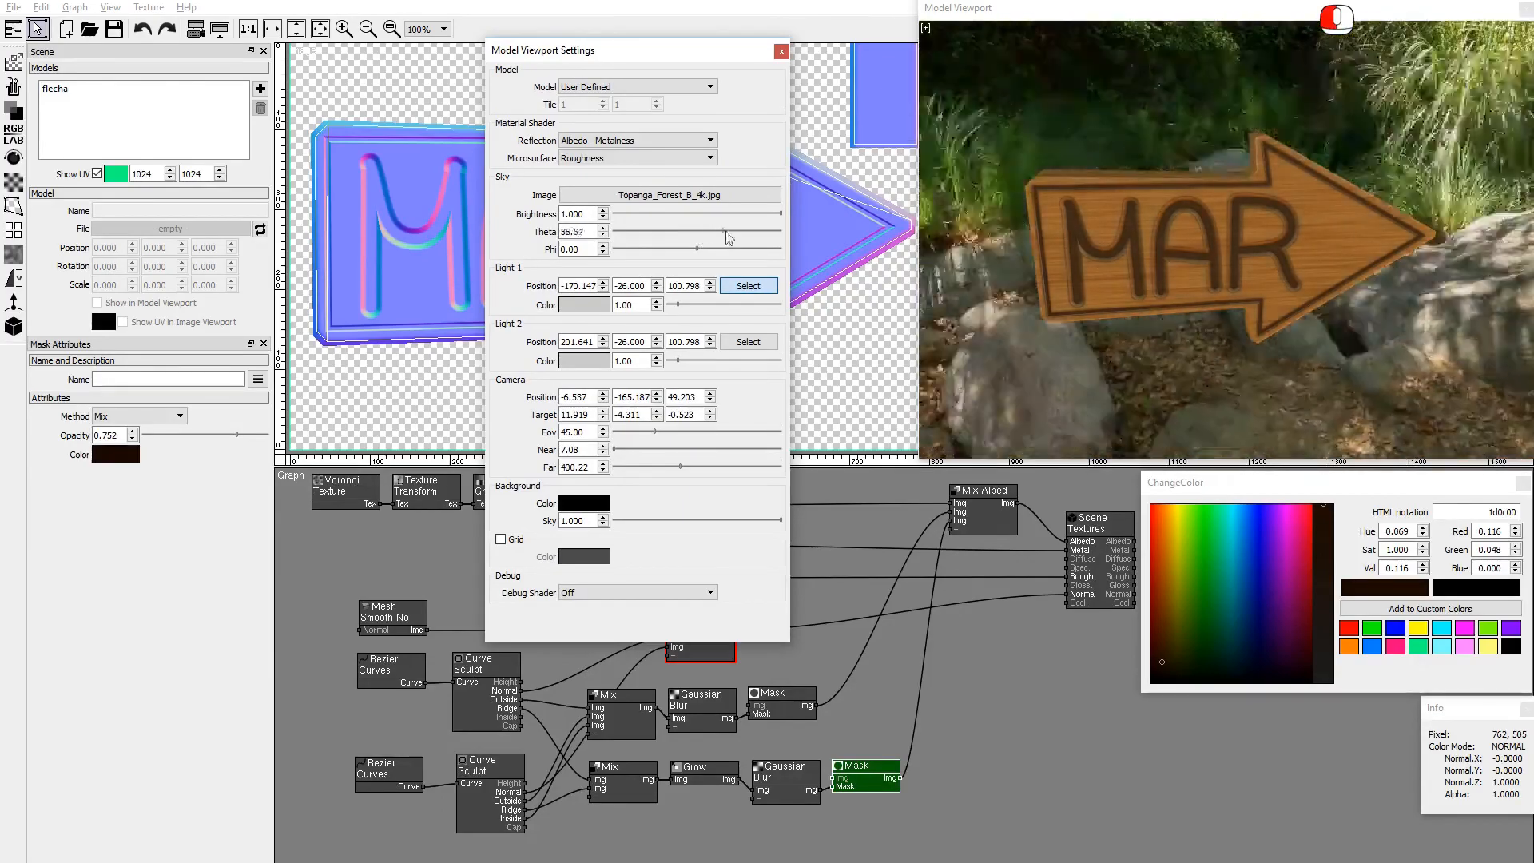